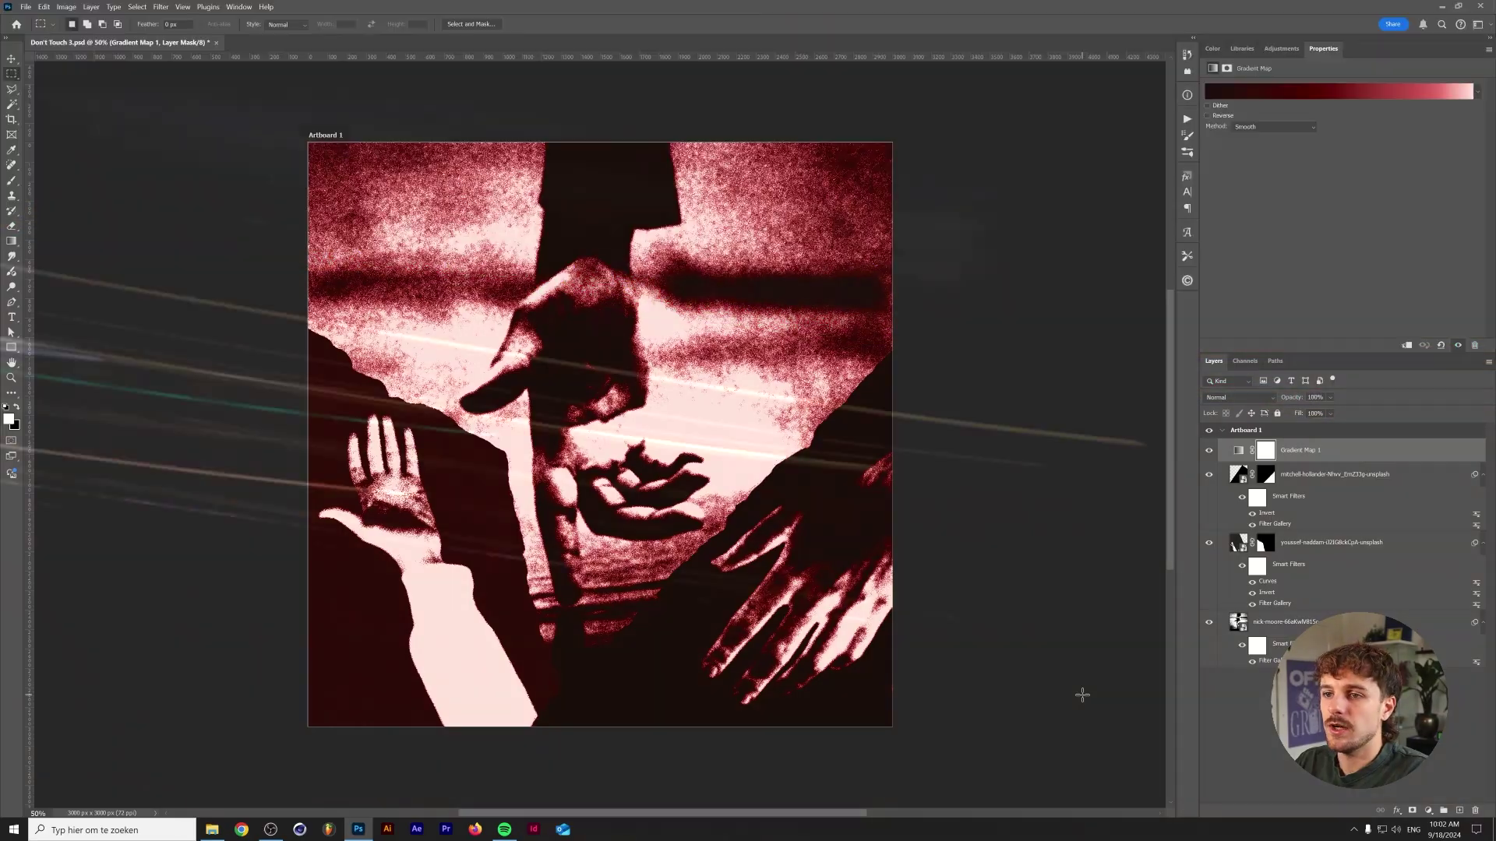
Deselect the Gradient Map layer and open the water tower JPG as a new document.
click(1082, 695)
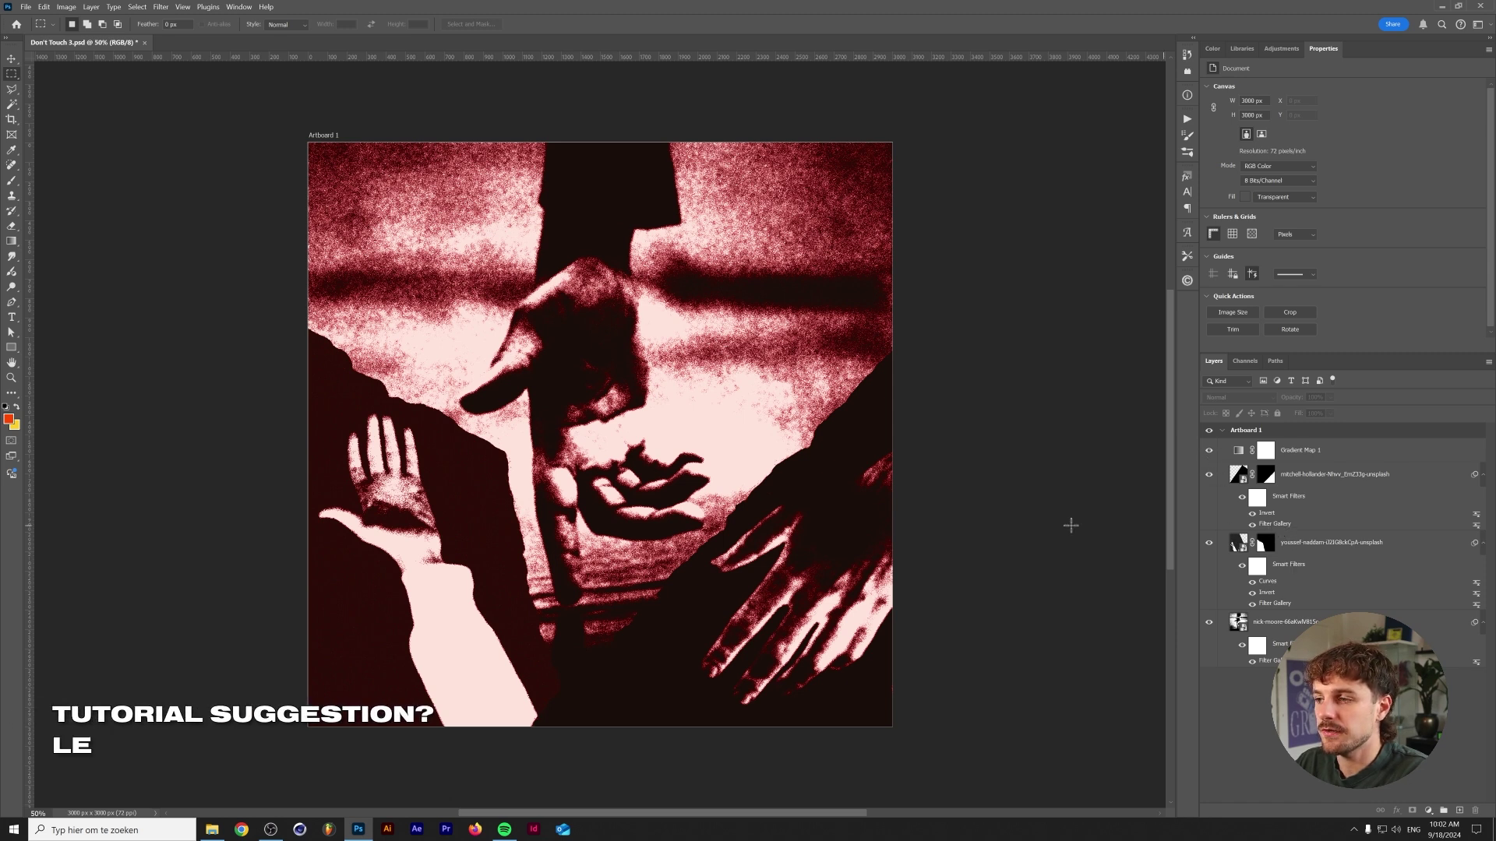
click(26, 6)
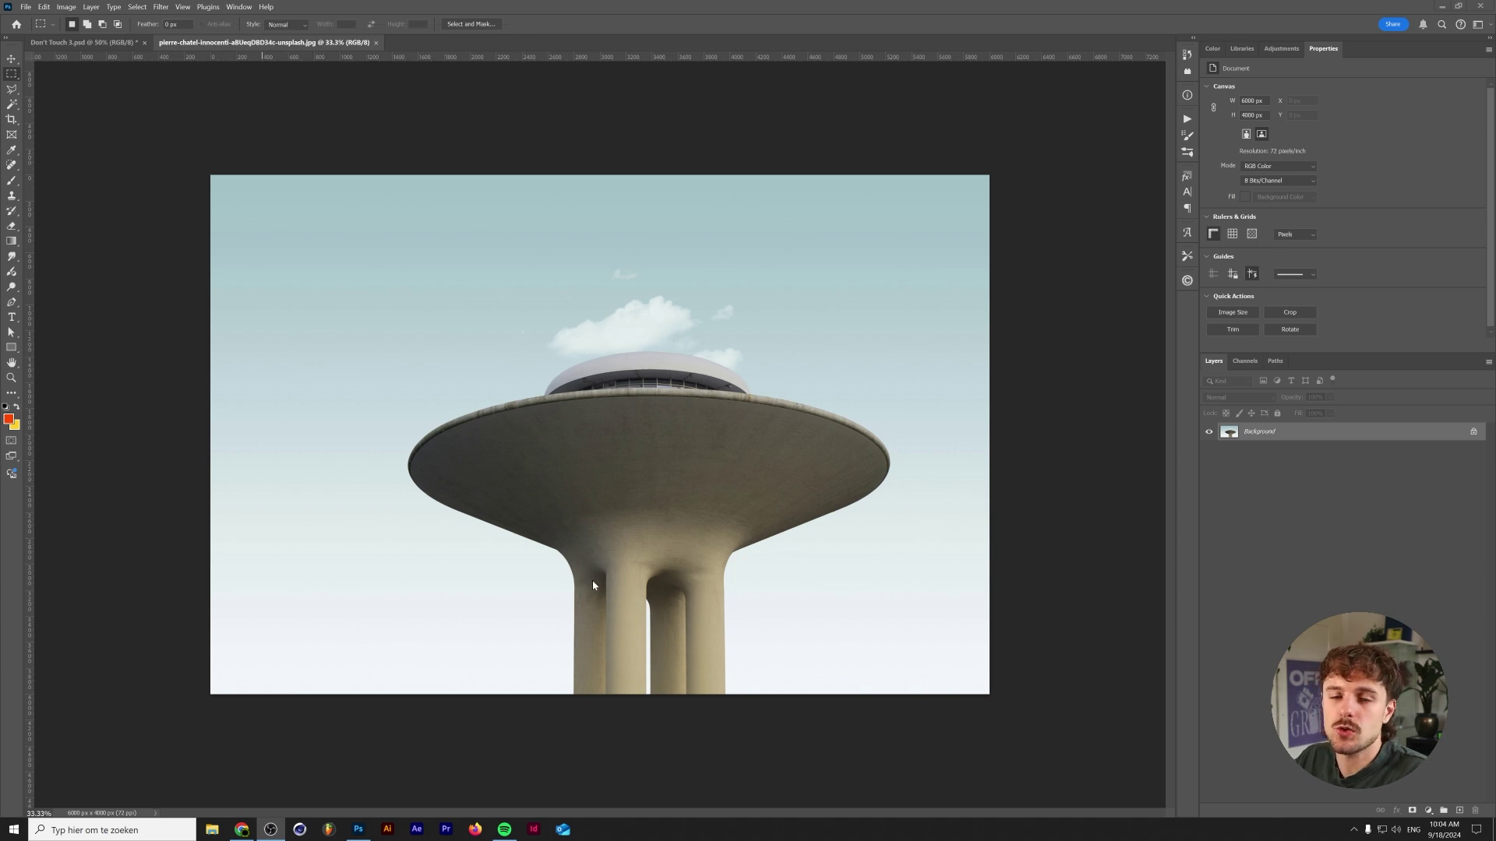
Unlock the Background into Layer 0, convert it to a smart object, and reset colours to black/white.
click(1475, 435)
right_click(1315, 437)
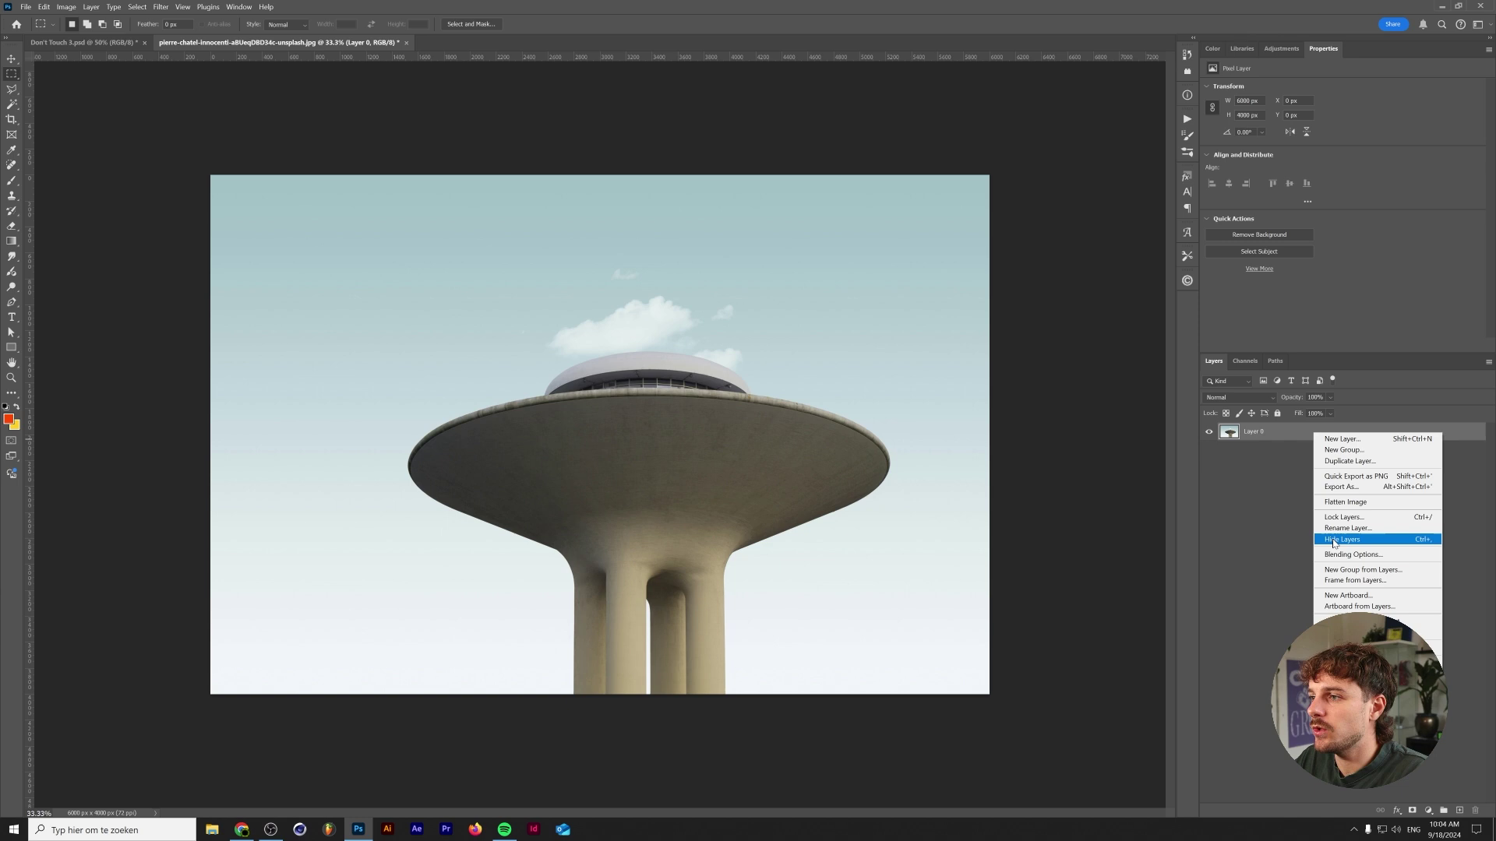
click(1364, 621)
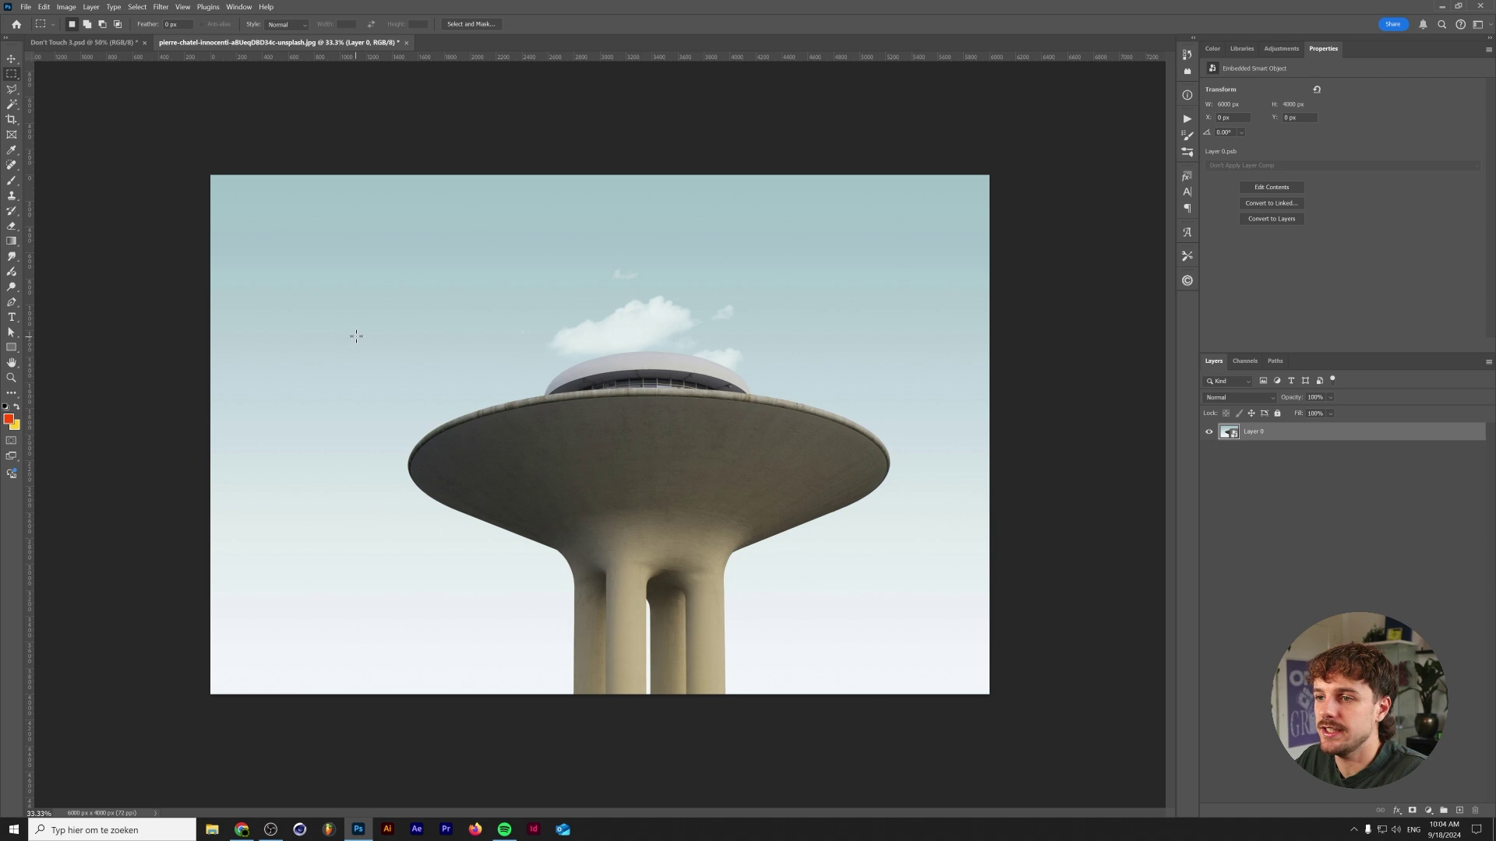
key(d)
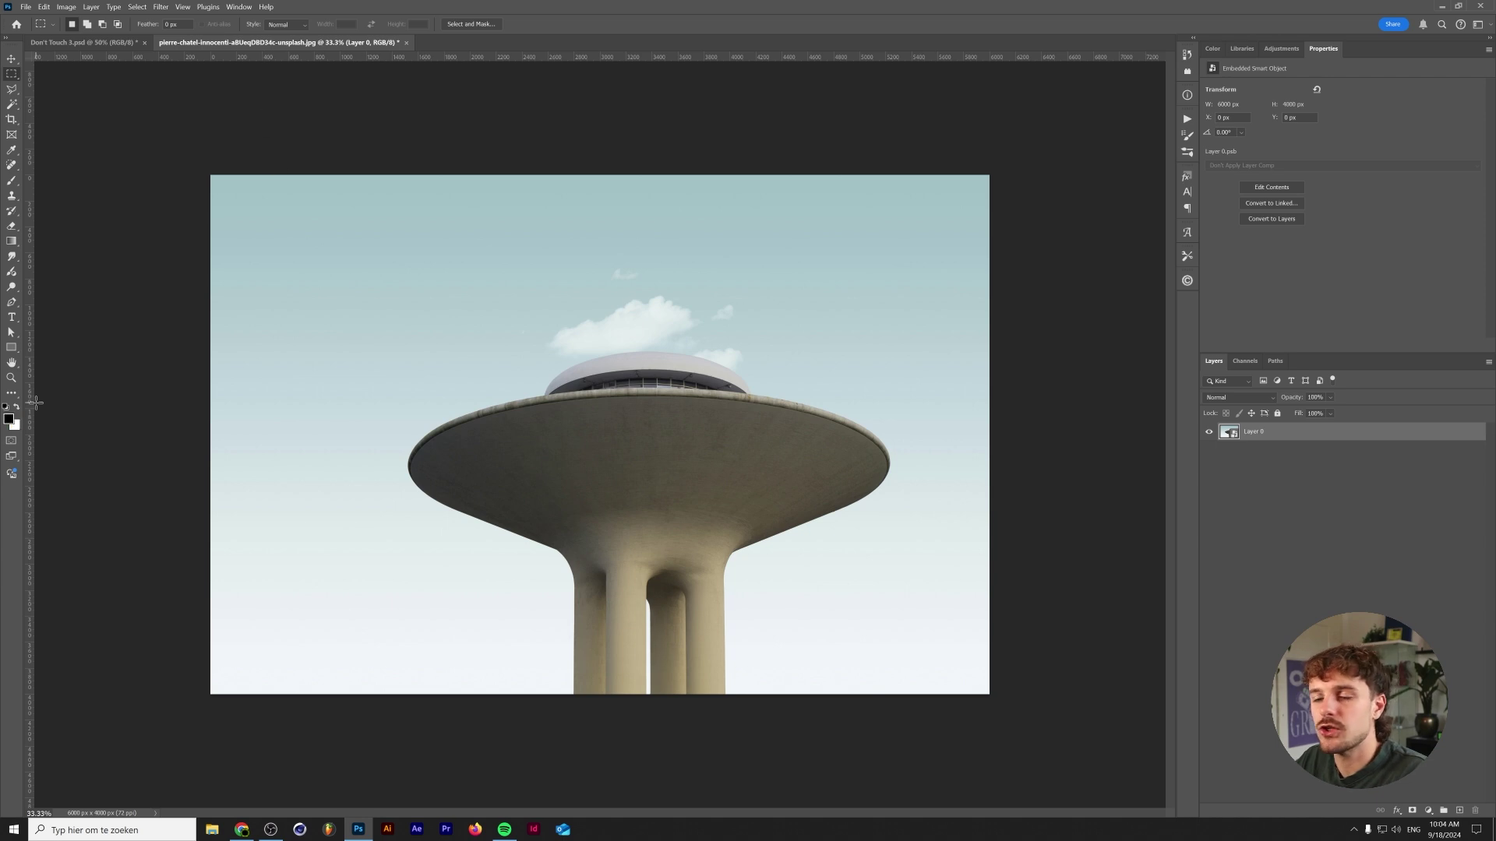
Open the Filter Gallery, zoom the preview out to 25%, and delete the Torn Edges effect.
click(161, 7)
click(187, 67)
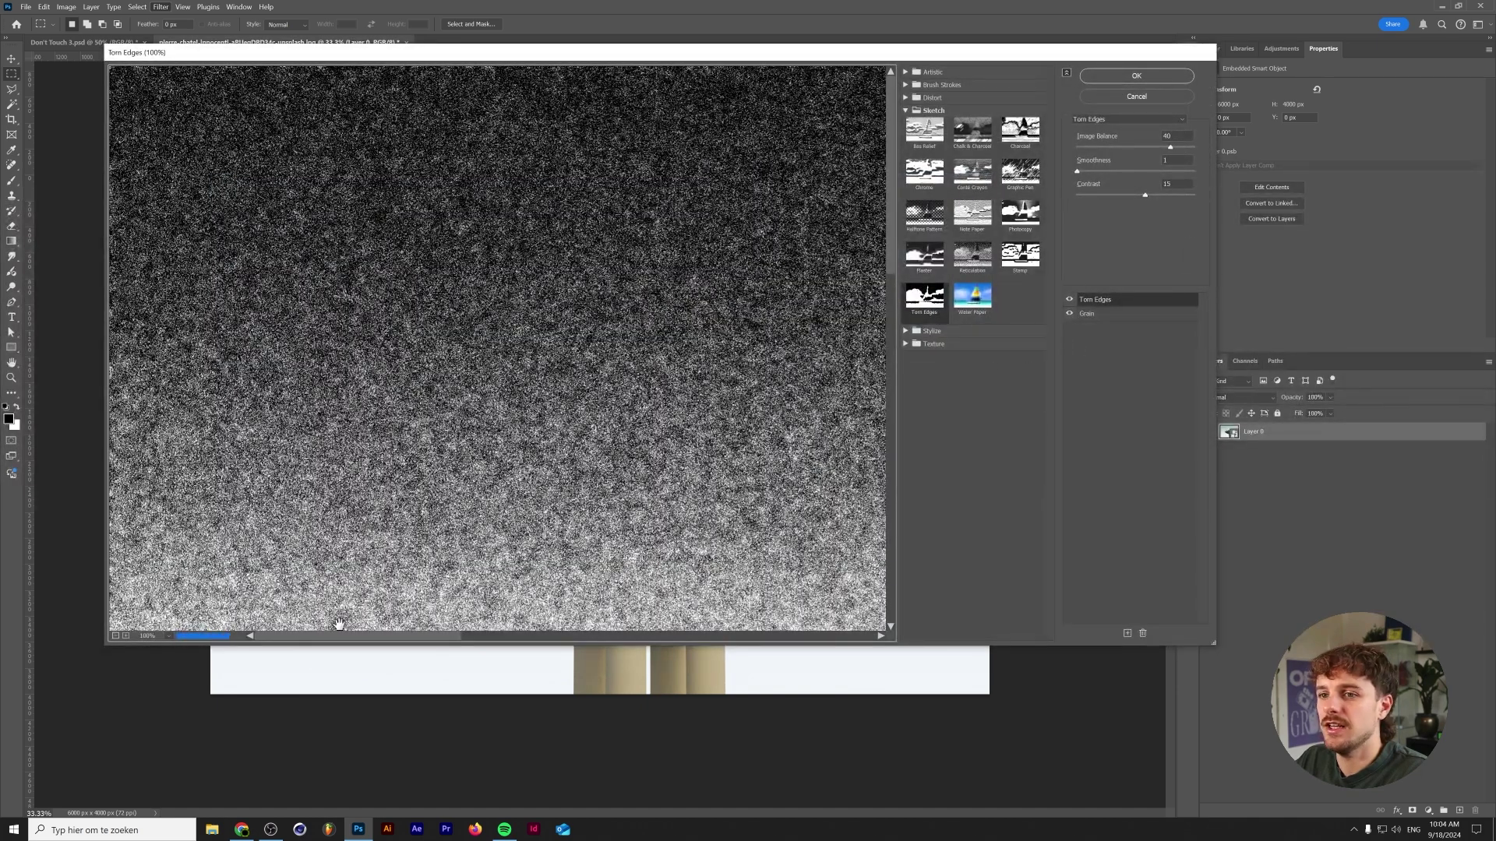
click(116, 635)
click(115, 635)
click(115, 635)
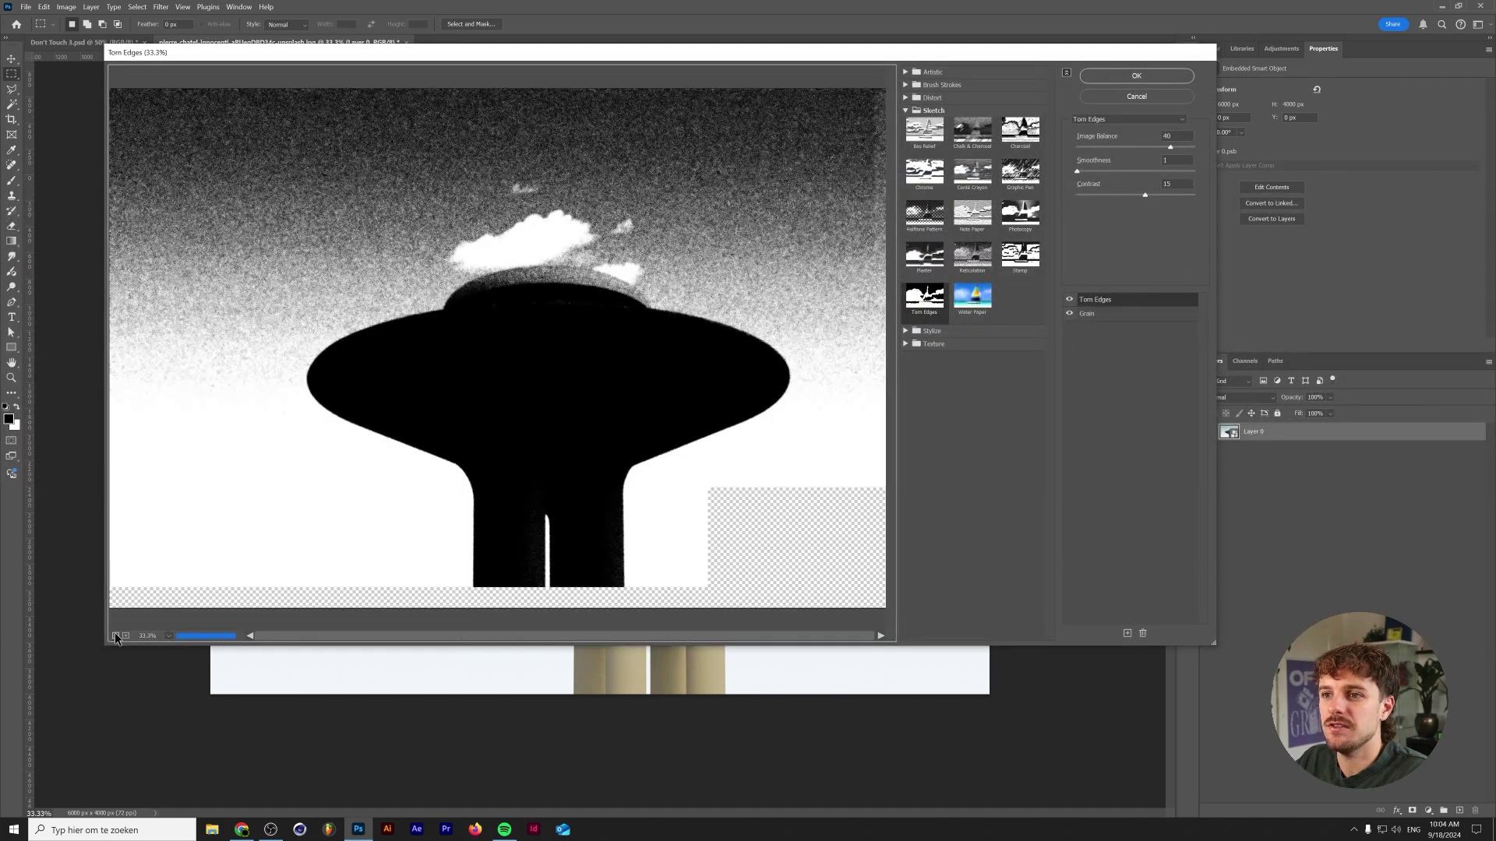
click(115, 635)
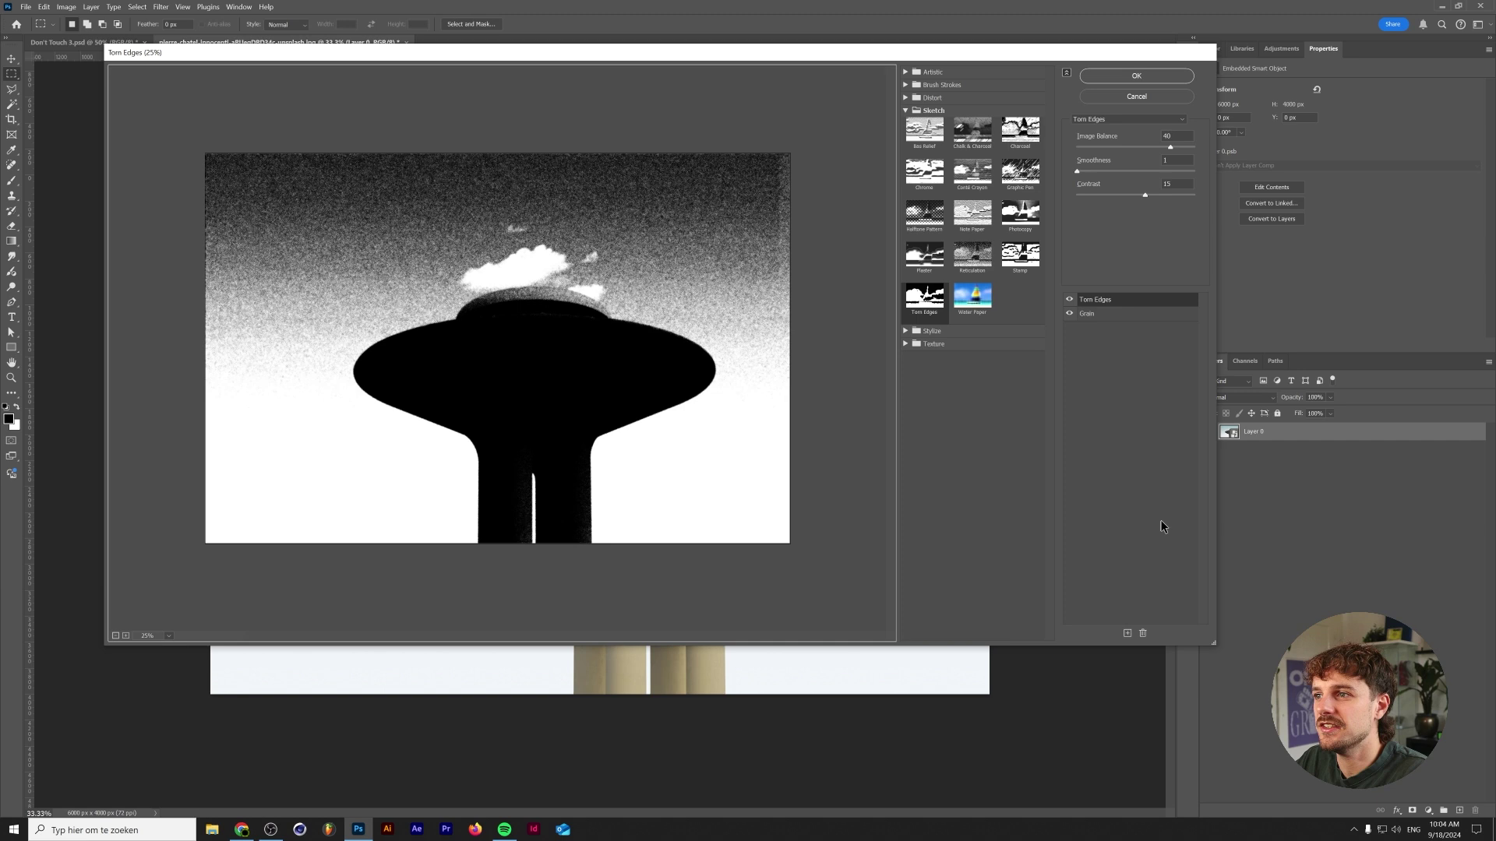
click(1143, 633)
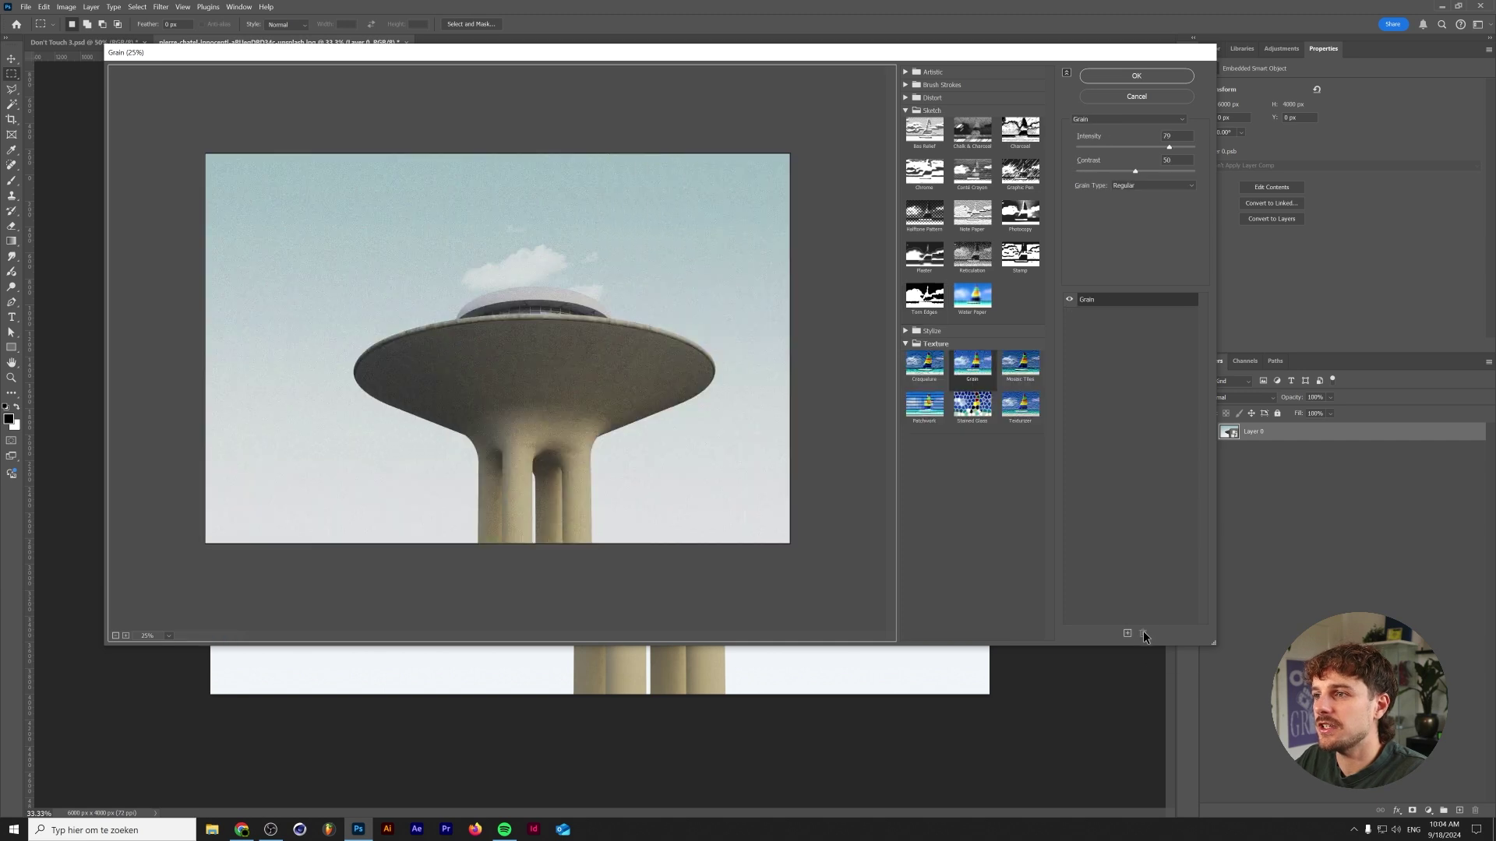
Set the Grain effect to intensity 100 and contrast about 60.
click(1071, 301)
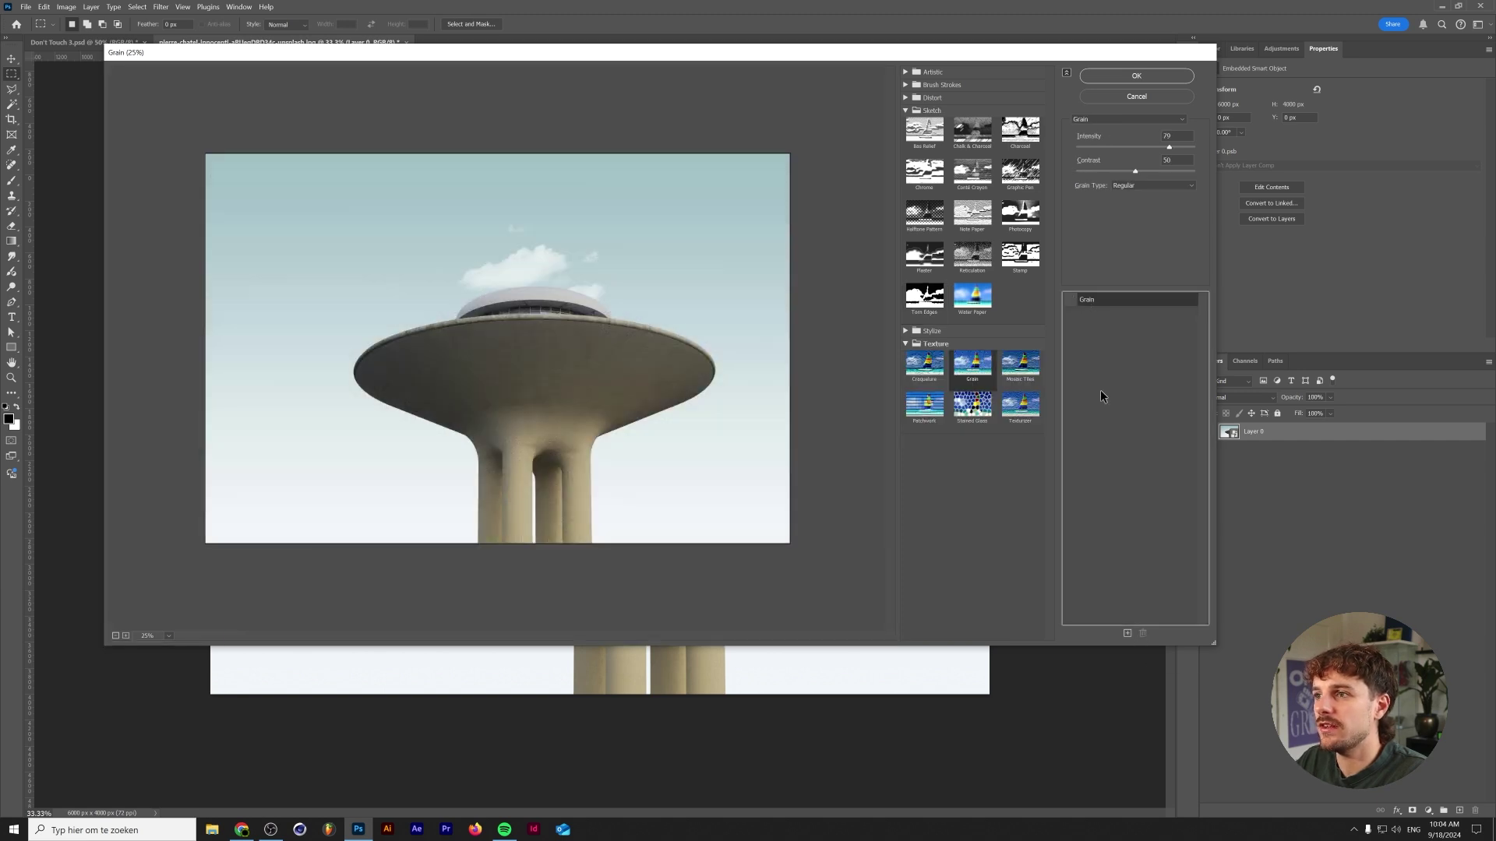
click(1071, 300)
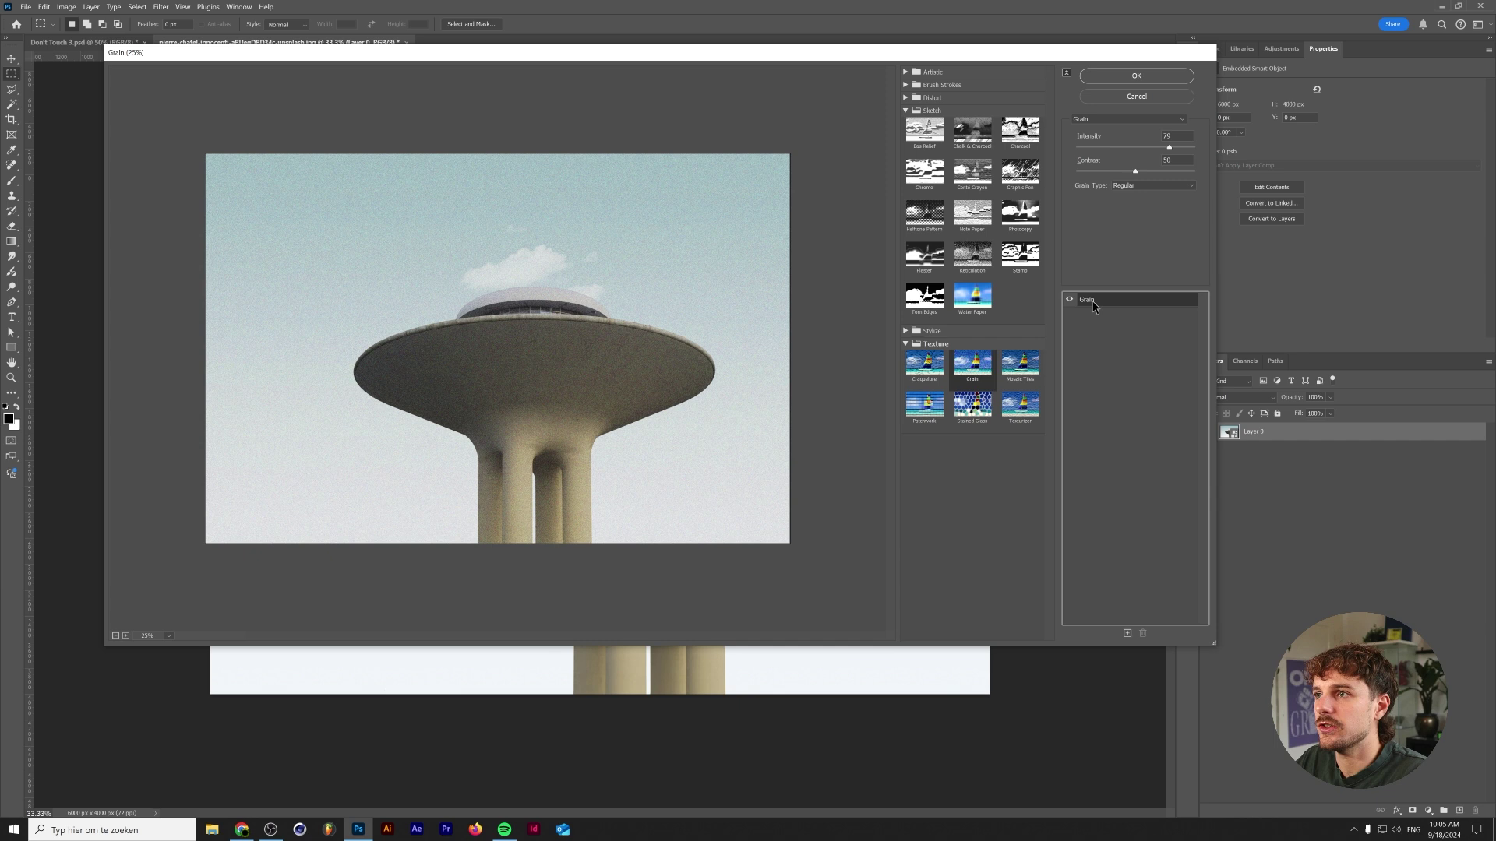
drag(1168, 146, 1182, 147)
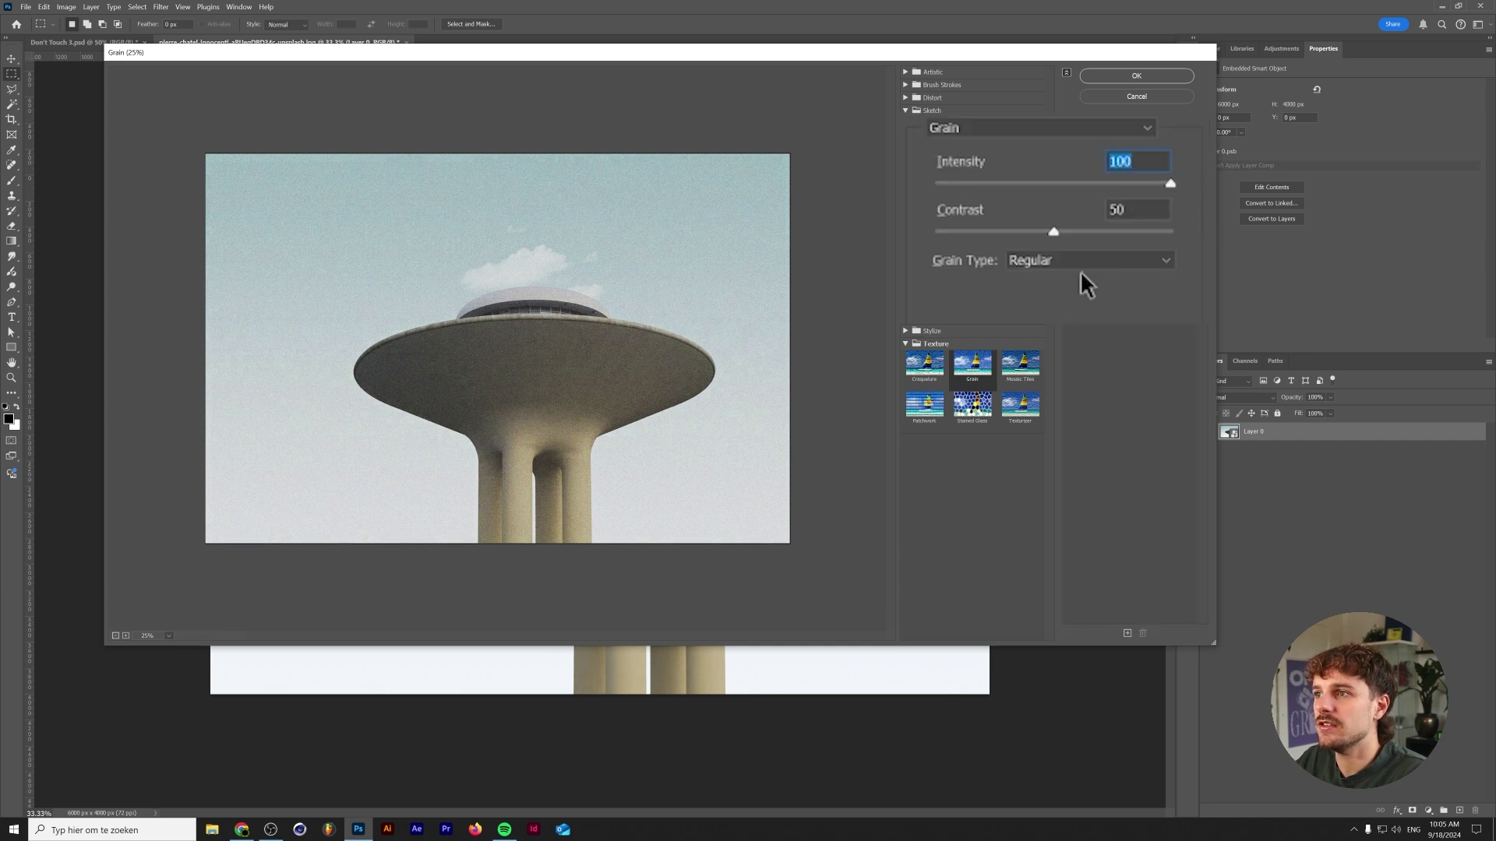
drag(1053, 231, 1077, 230)
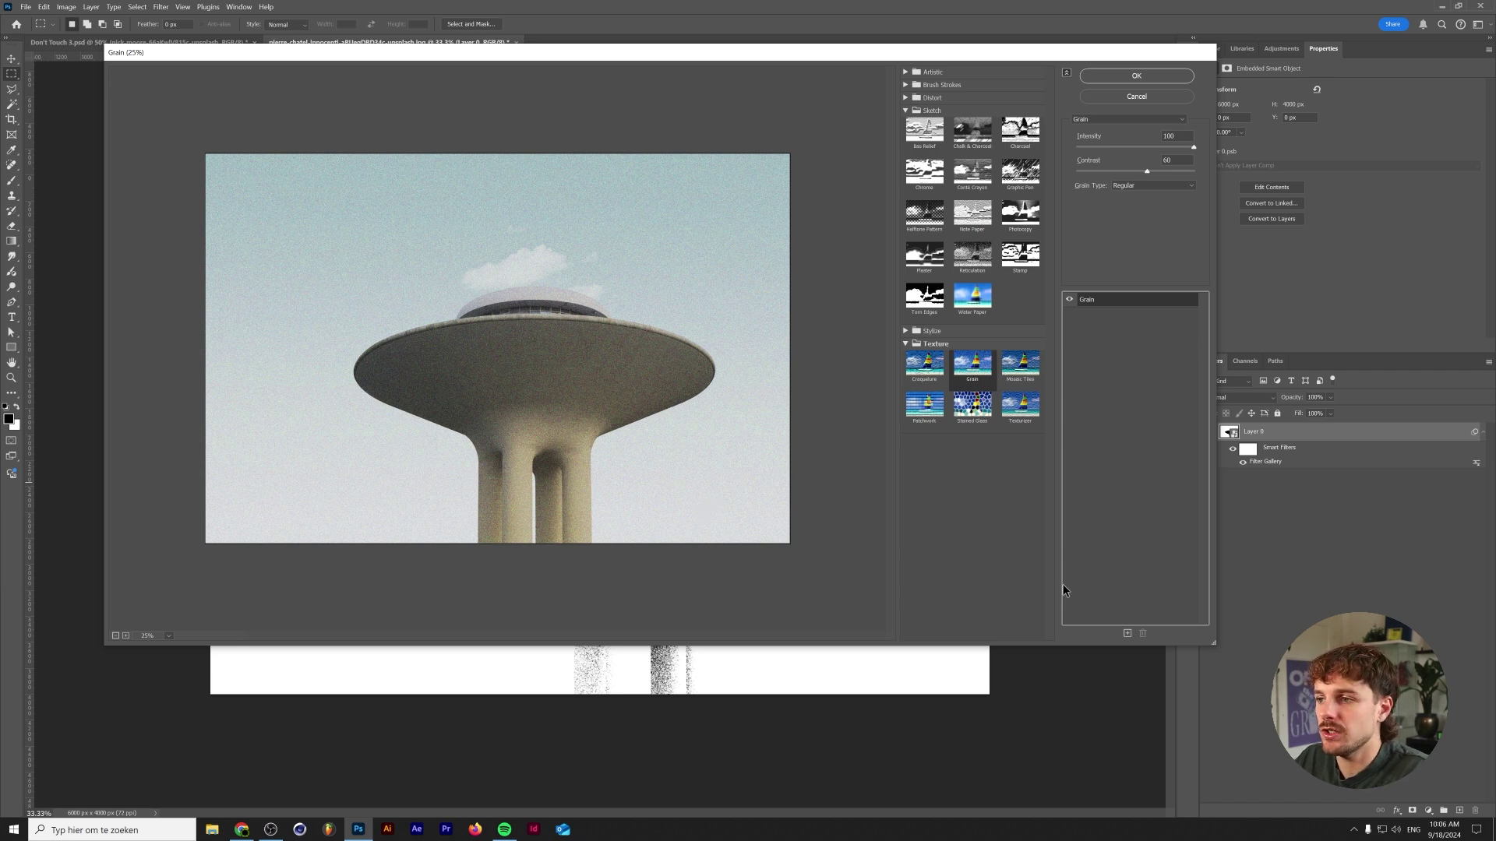
Add a Torn Edges effect above Grain, preview the saucer at 50%, and set smoothness to 4.
click(1127, 633)
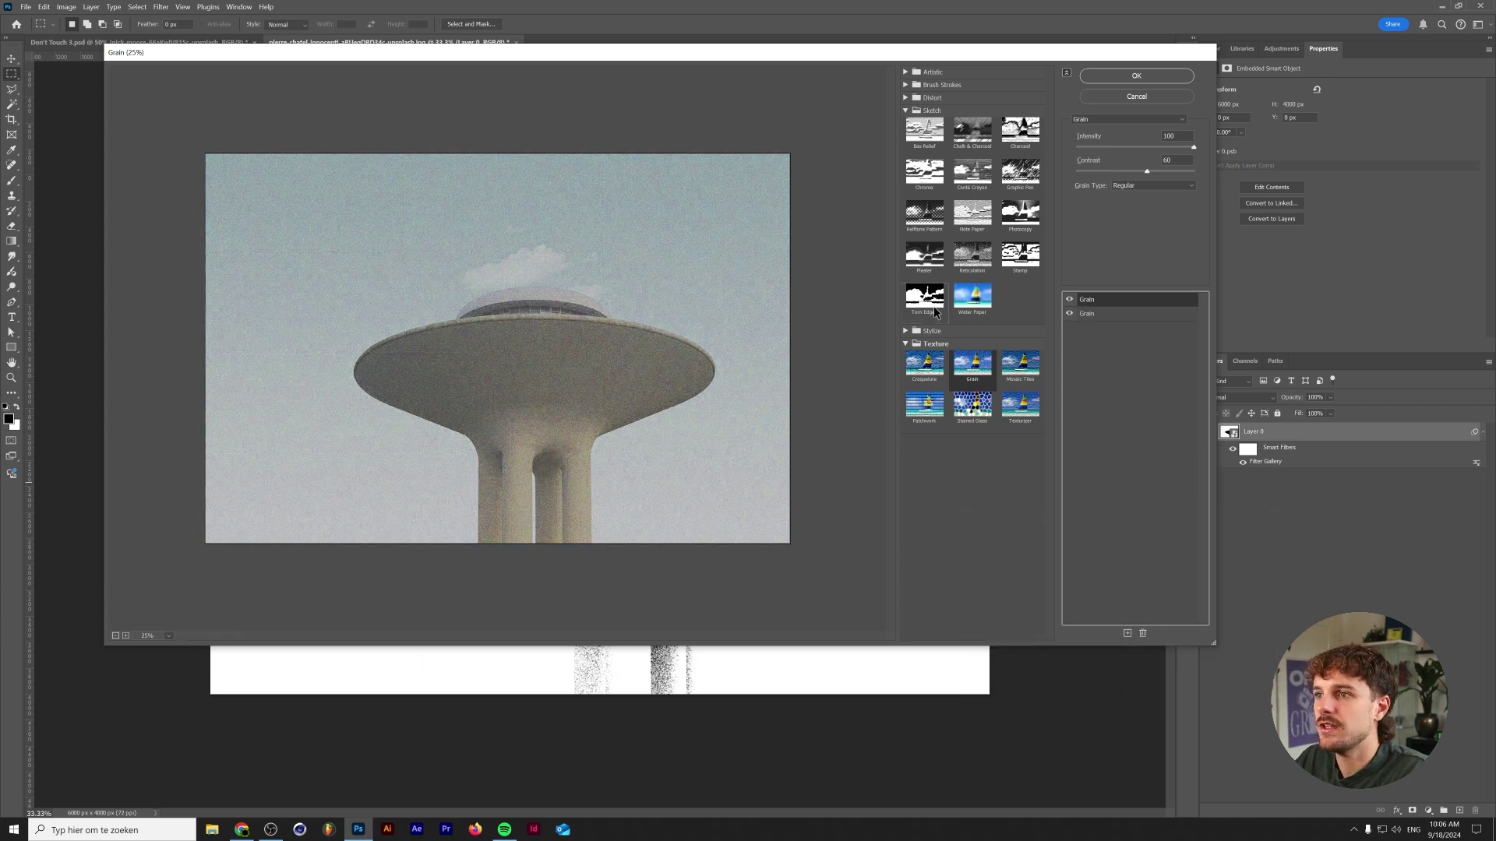
click(927, 306)
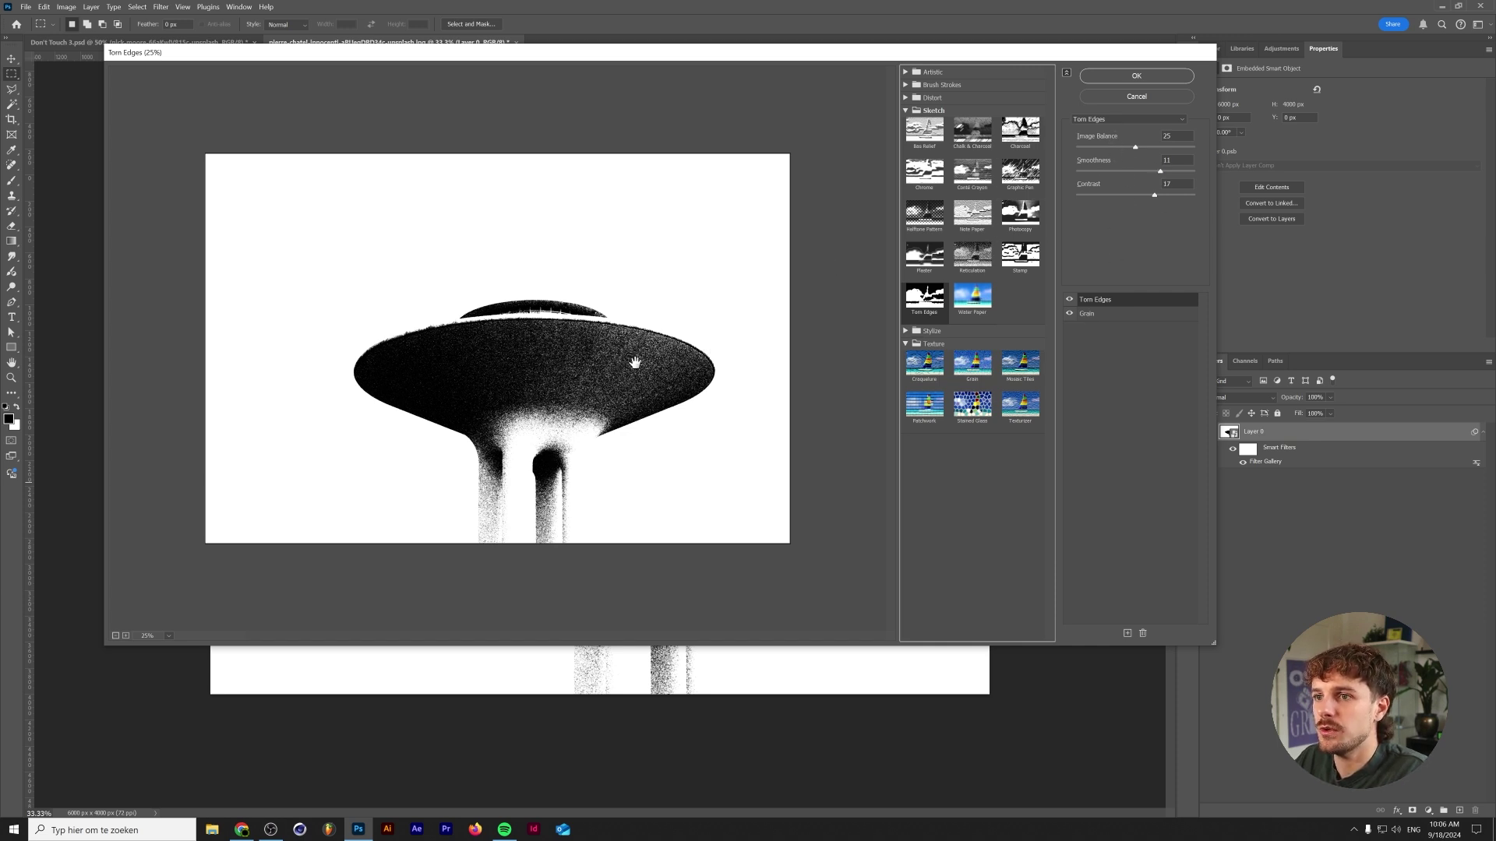
click(126, 635)
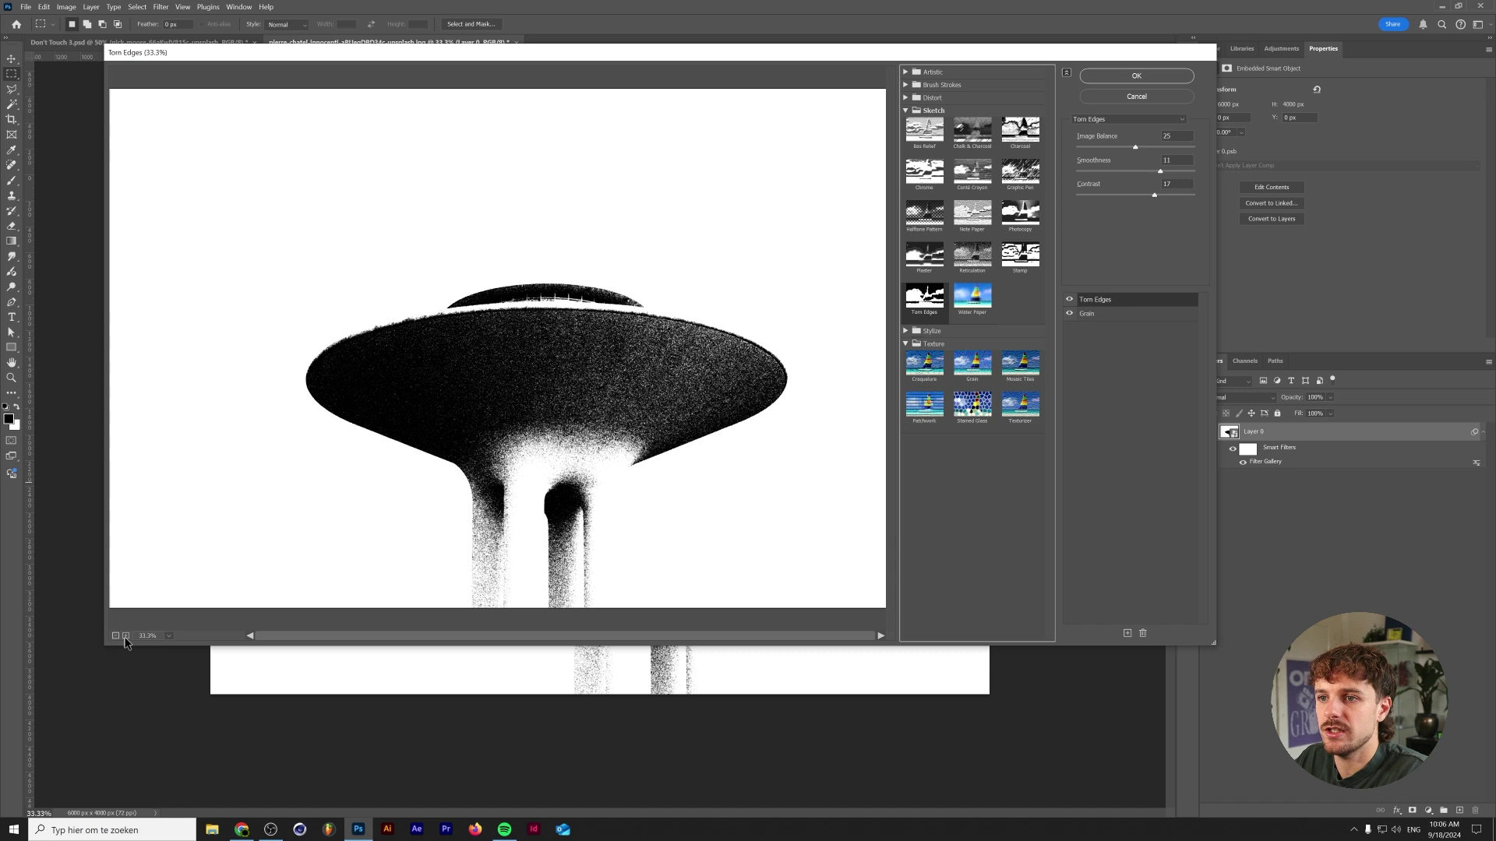
drag(394, 508, 411, 417)
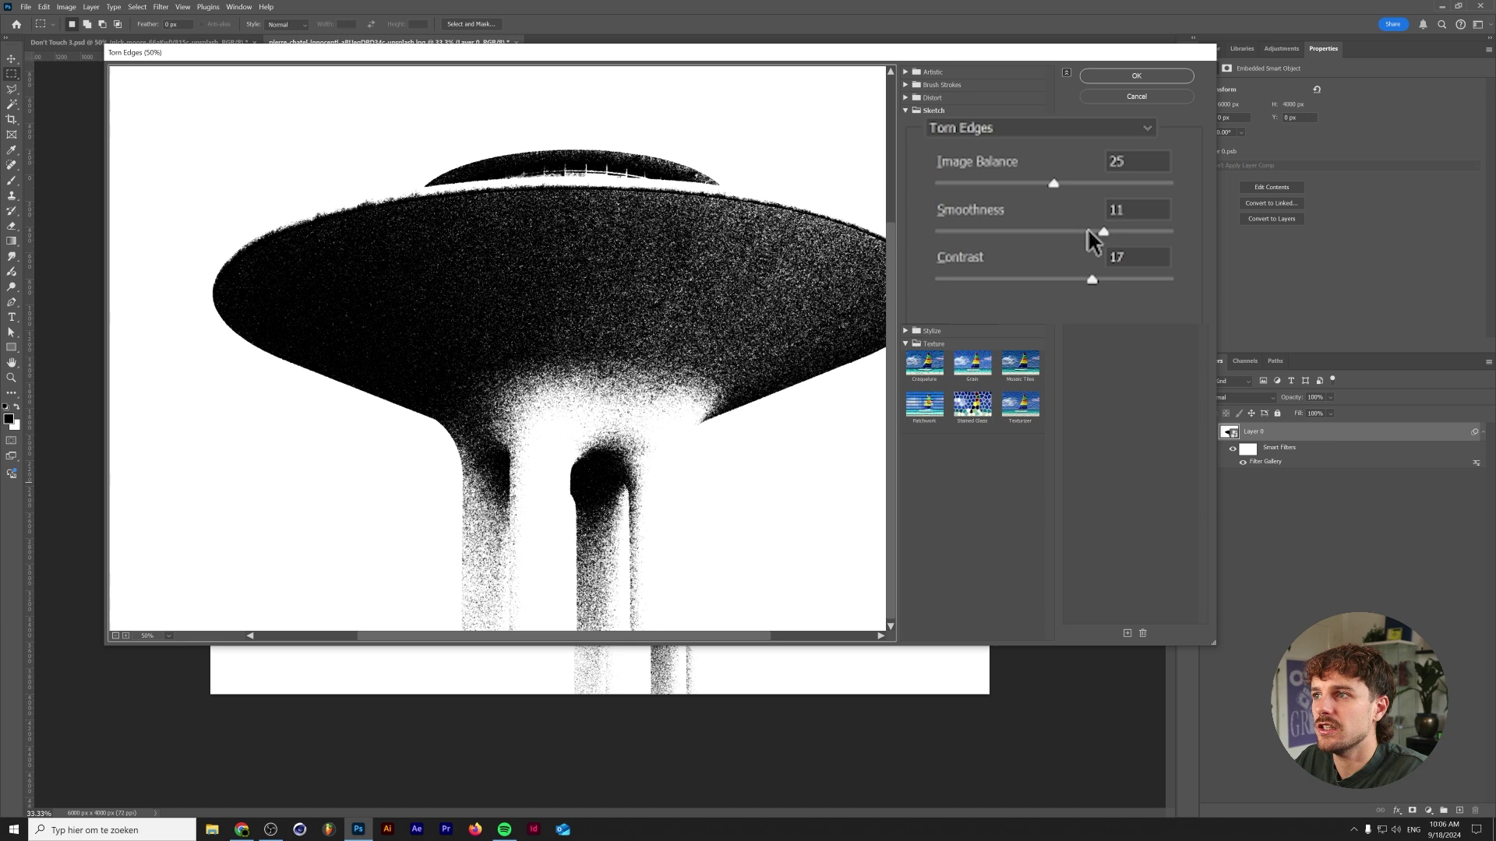
drag(1159, 171, 1092, 170)
drag(966, 230, 896, 238)
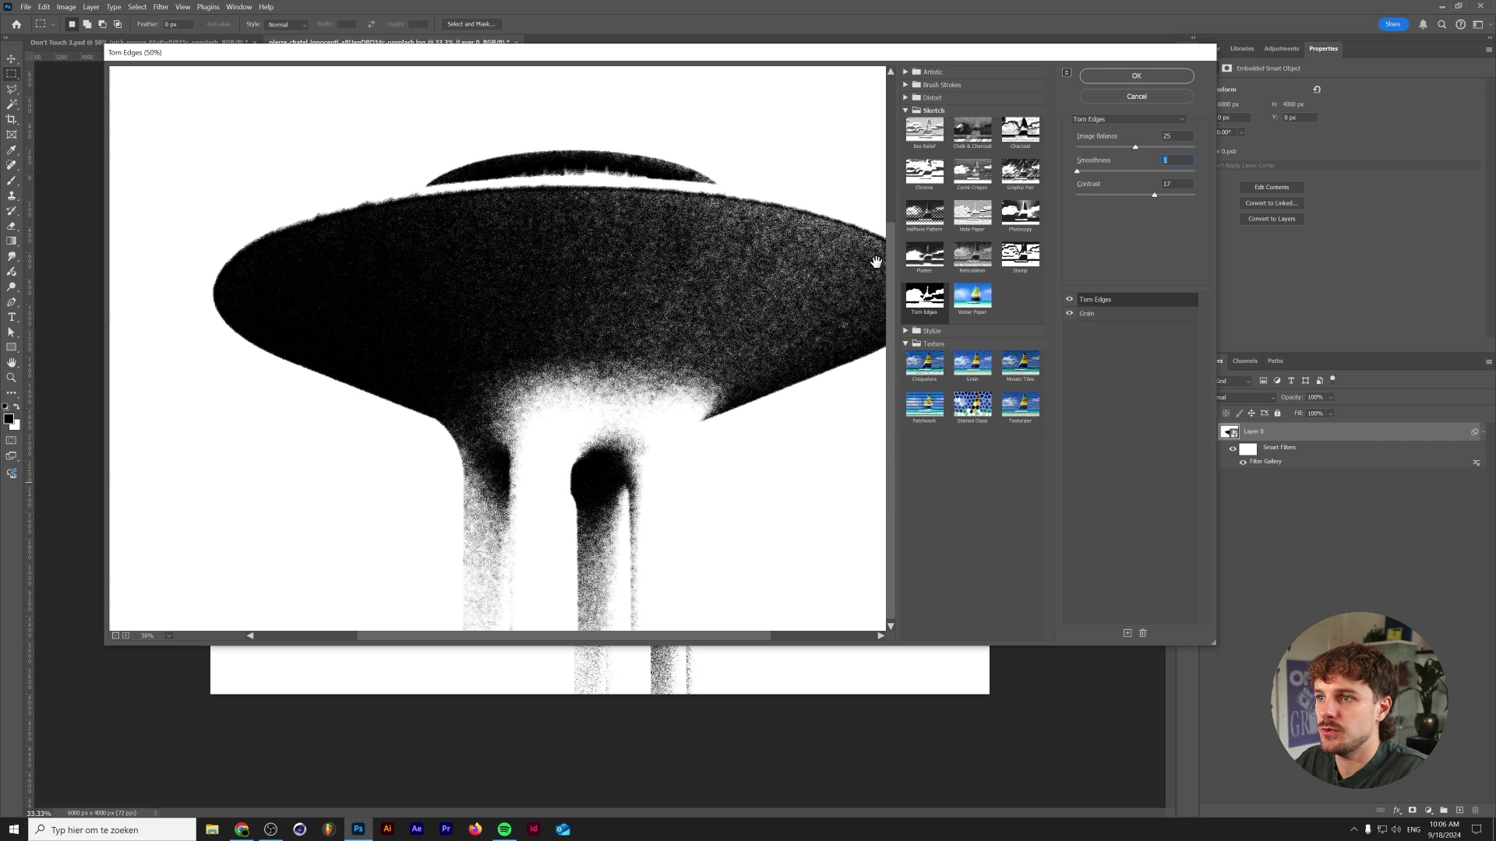
drag(1082, 173, 1104, 173)
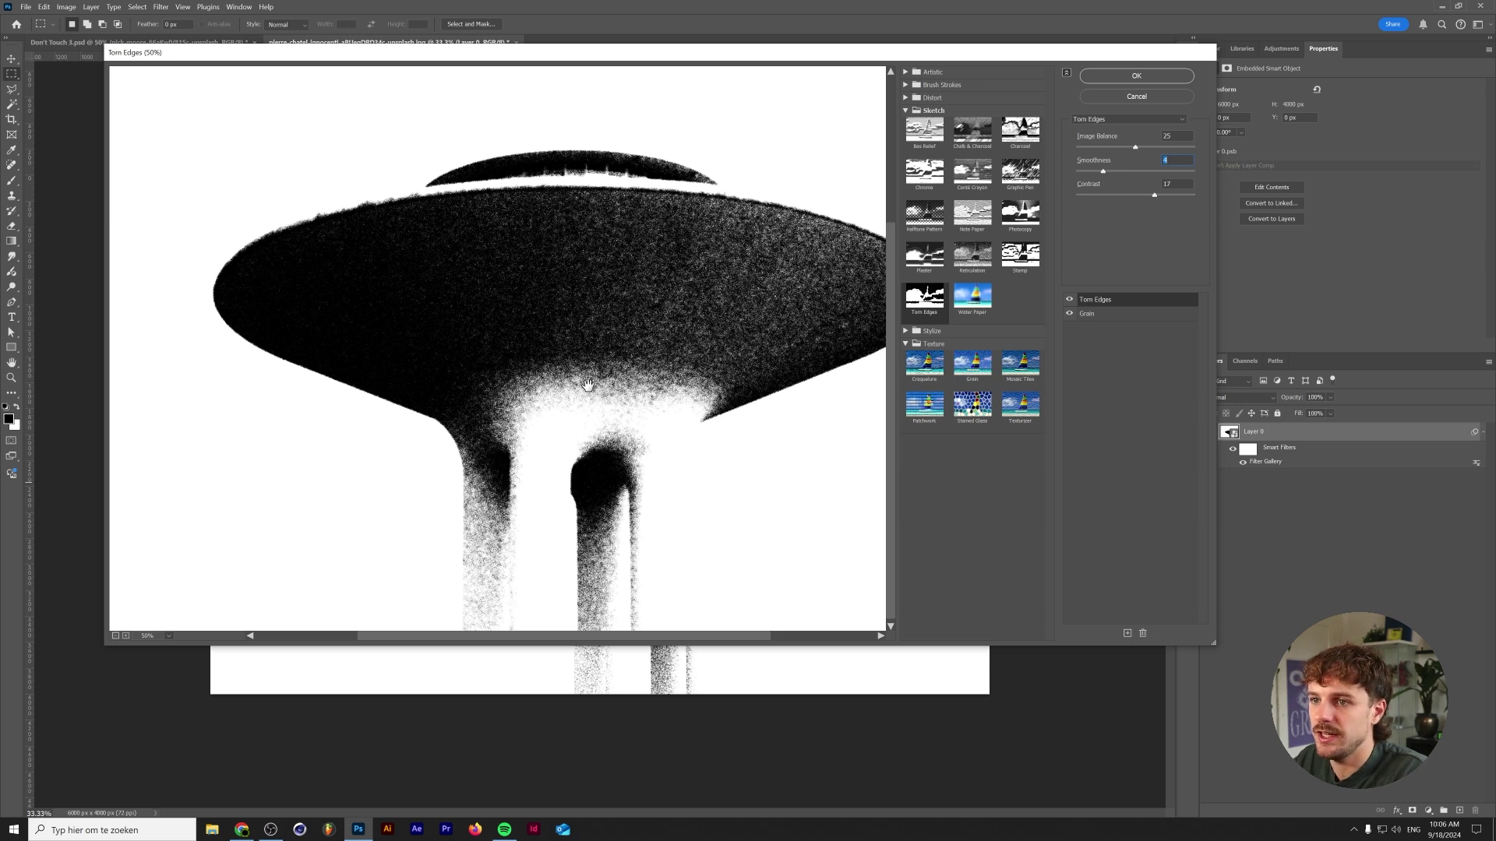
Set Torn Edges to smoothness 1, contrast 16 and image balance about 19.
click(1121, 195)
drag(1106, 178, 1078, 171)
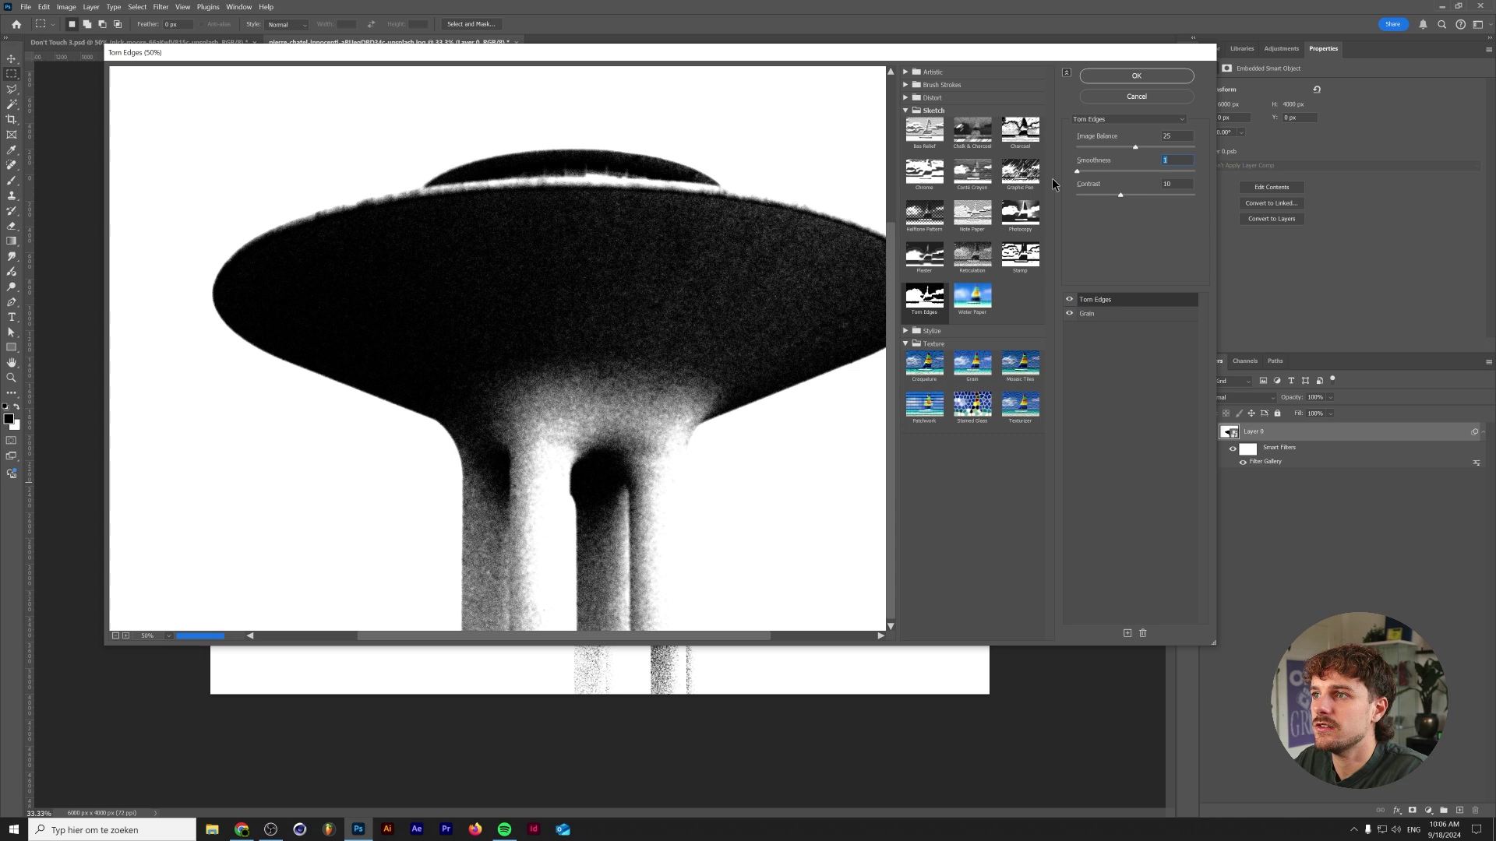
click(1150, 195)
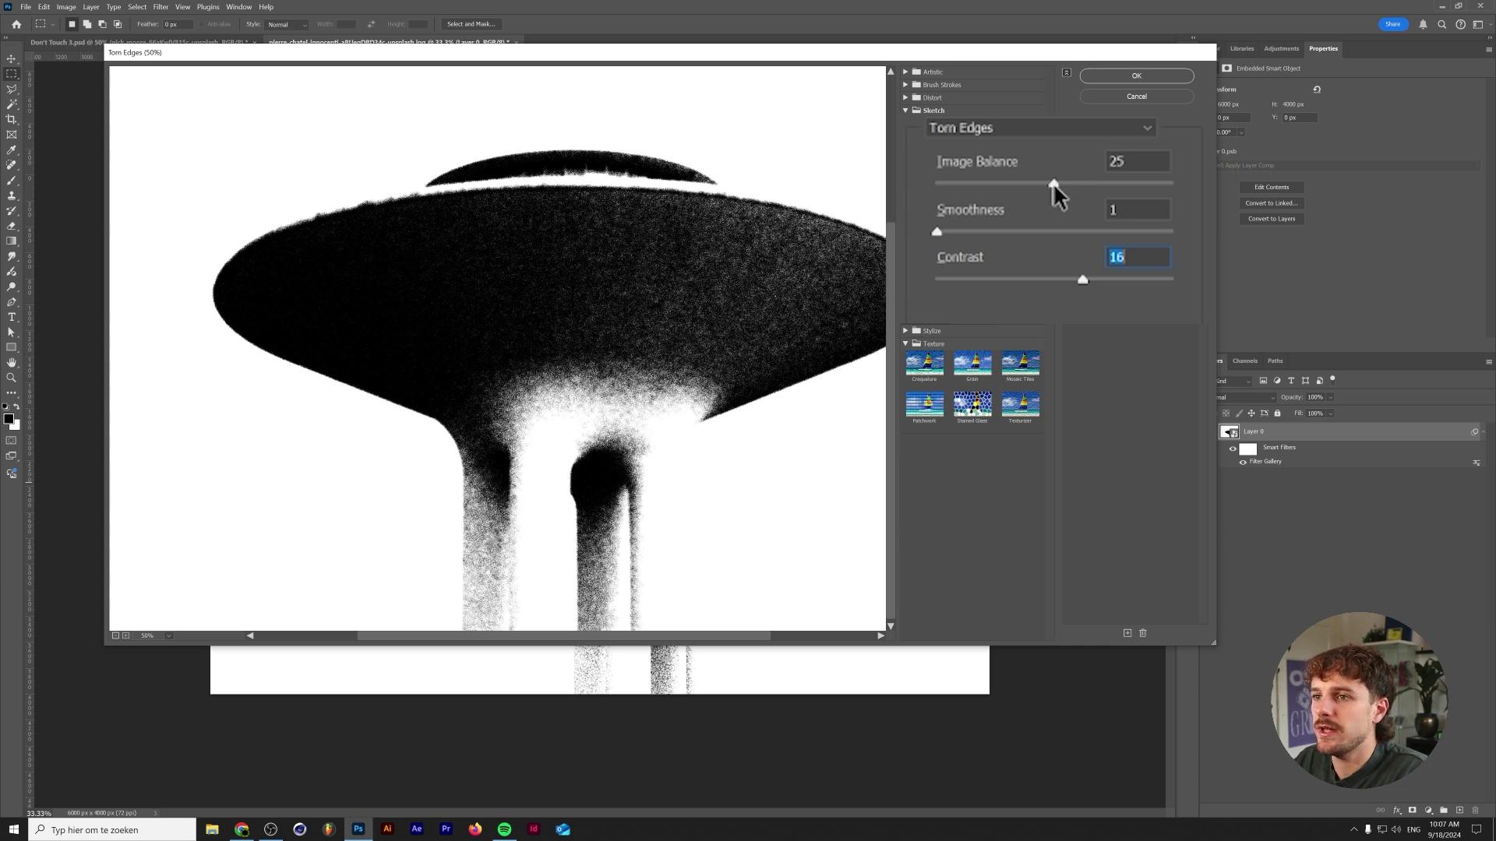
drag(1053, 181, 1015, 181)
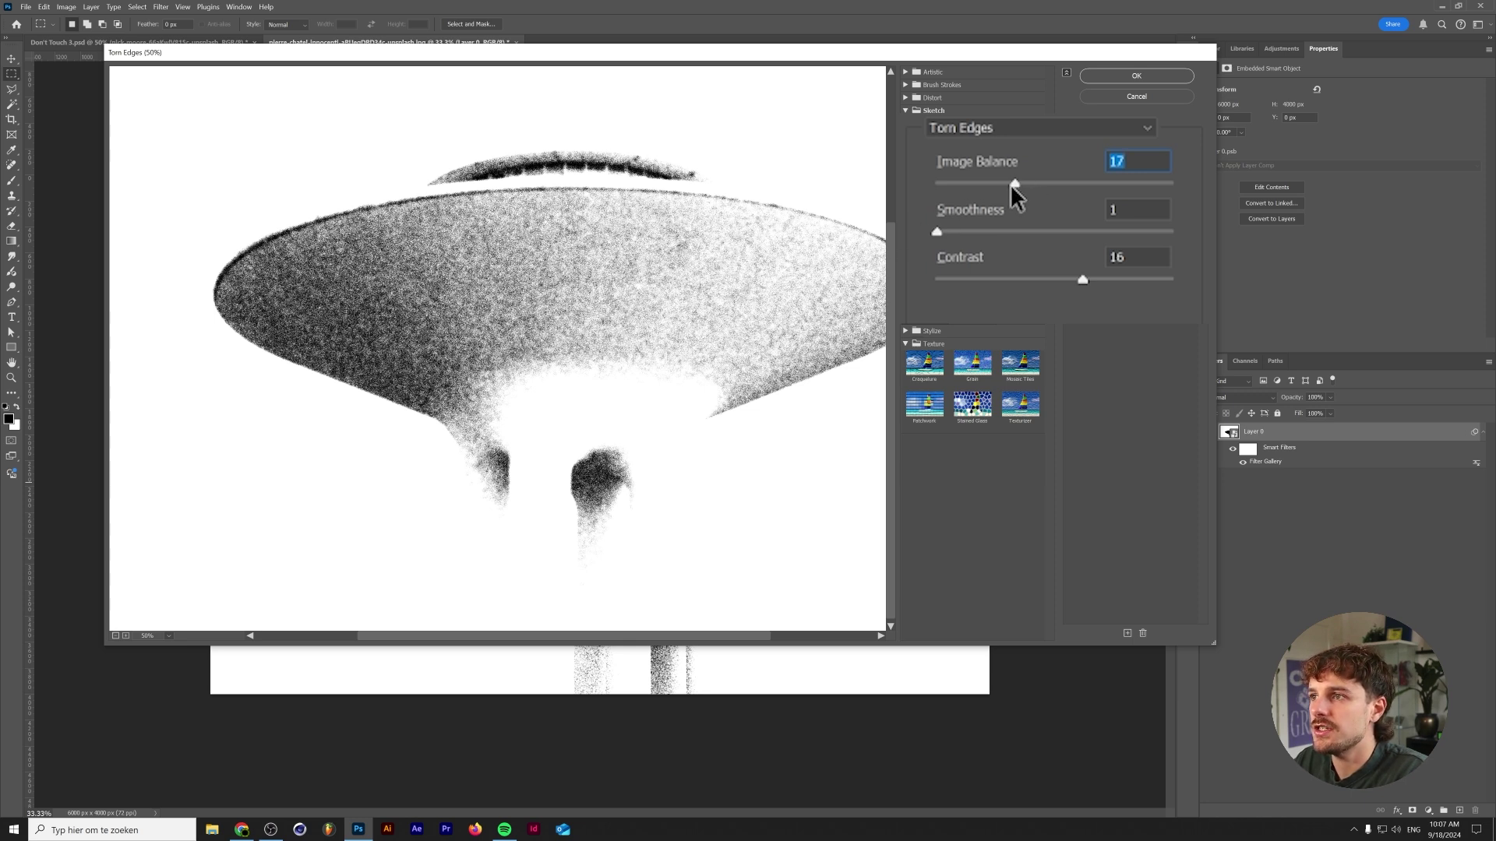
drag(1013, 184, 1035, 184)
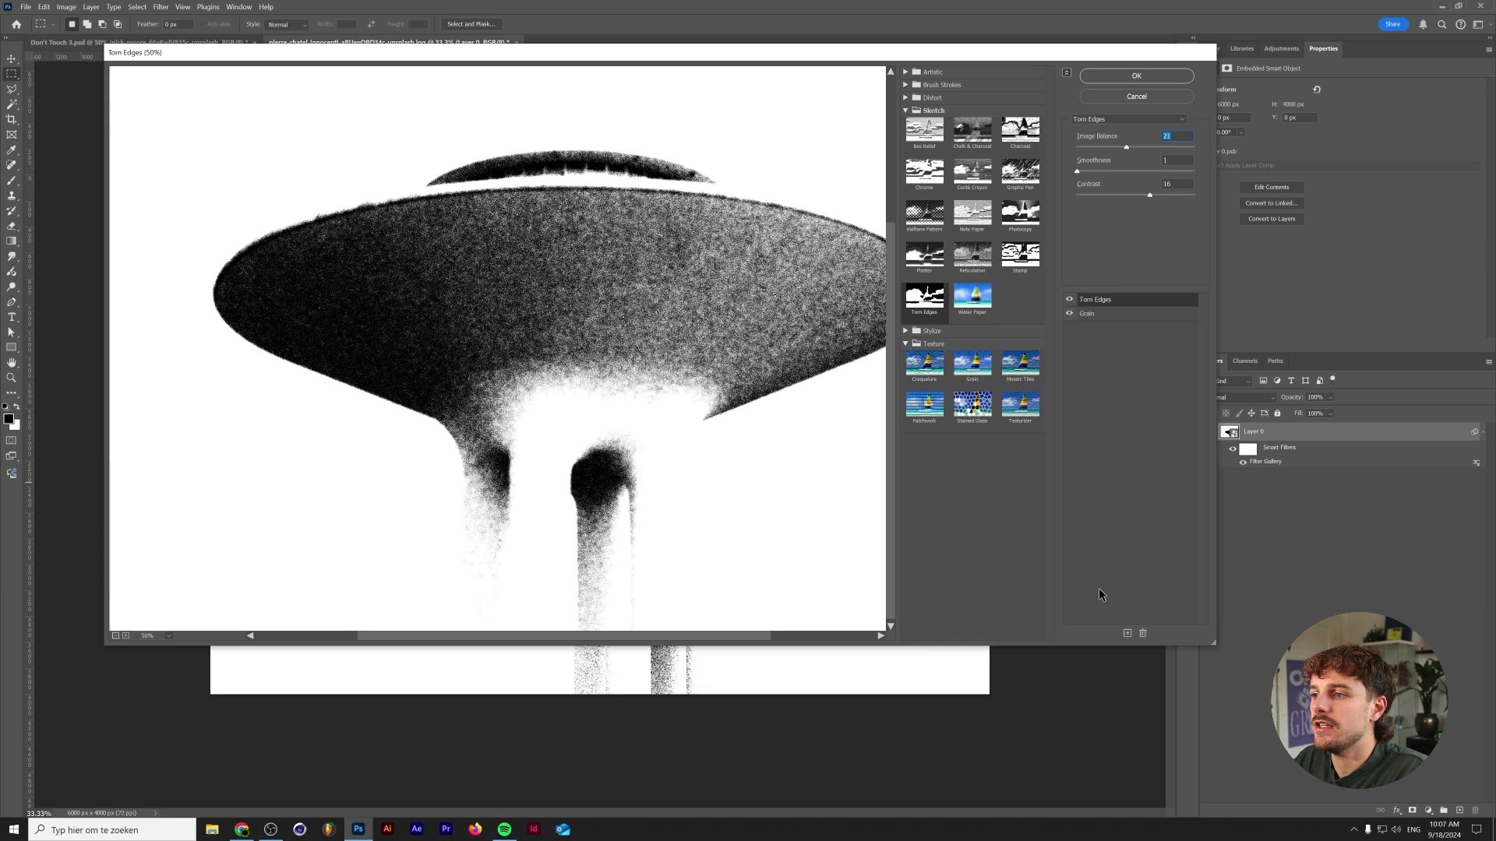
Add a top Grain effect at intensity 52 and contrast 50, then apply the Filter Gallery.
click(1127, 633)
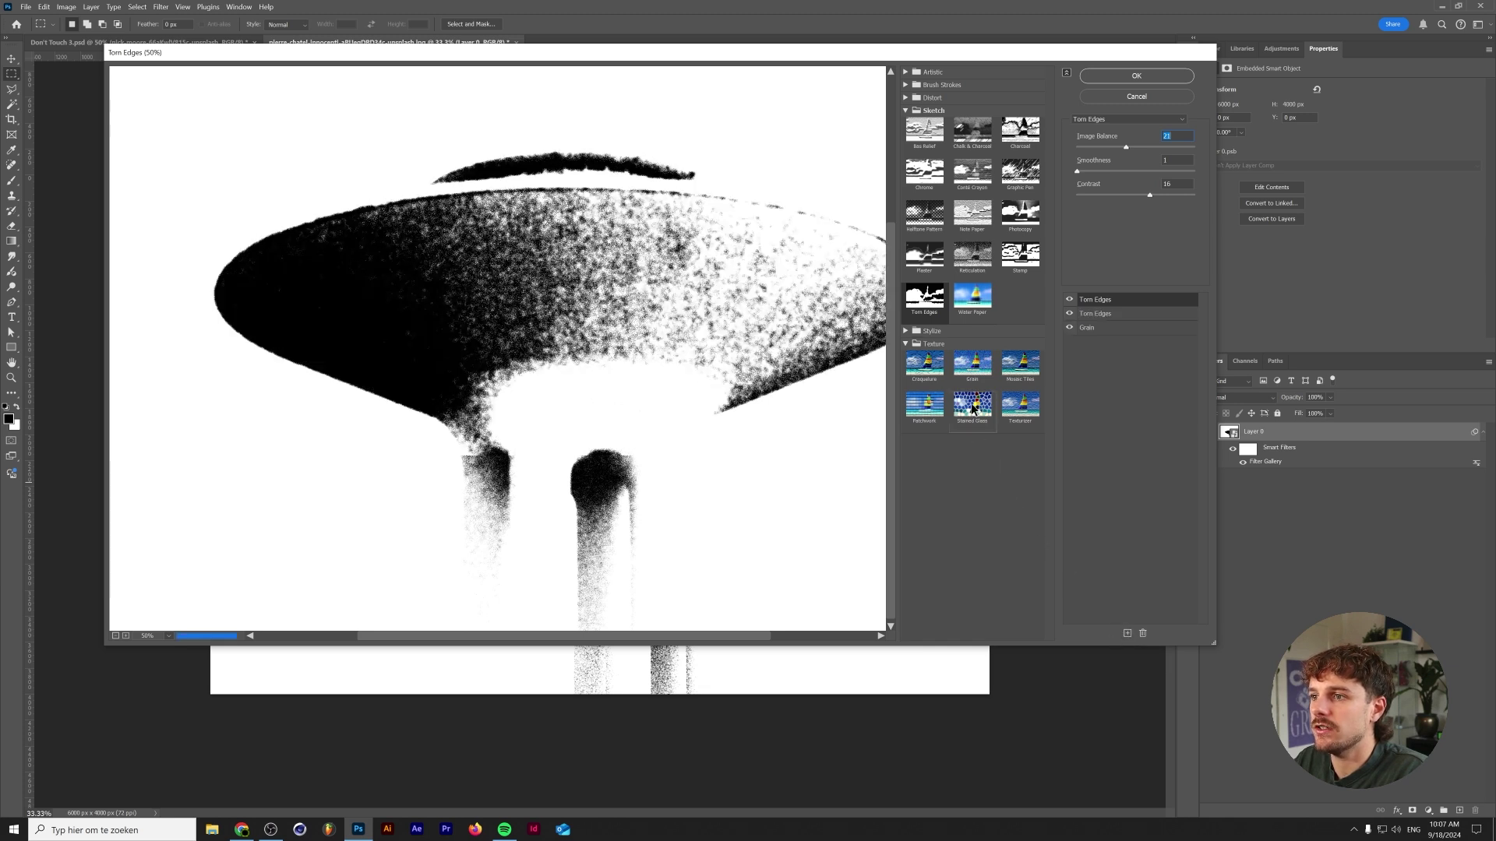
click(966, 366)
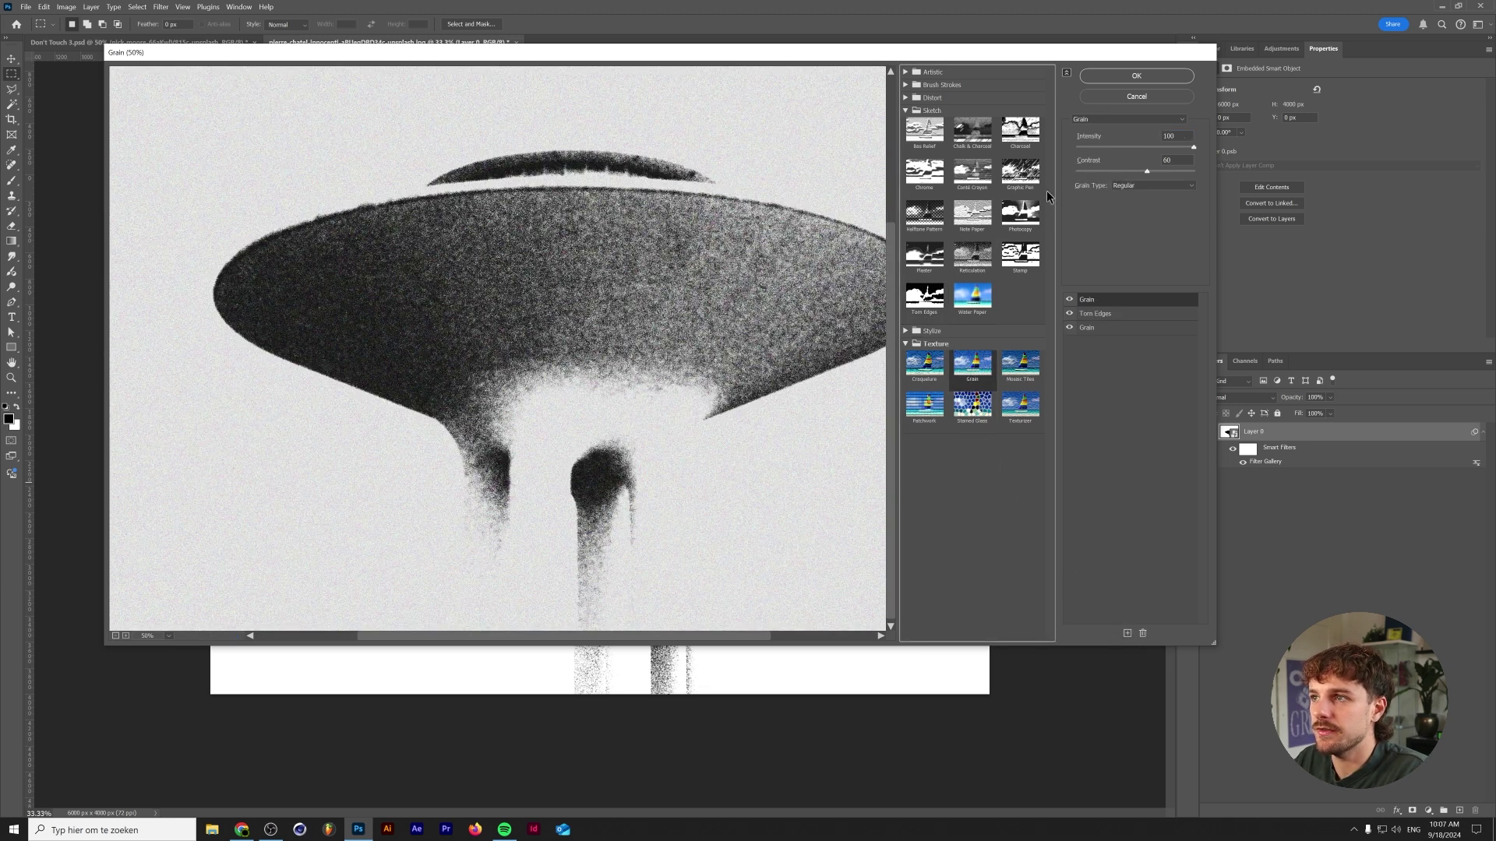
drag(1193, 147, 1179, 147)
drag(1097, 180, 1053, 180)
drag(1077, 232, 1056, 232)
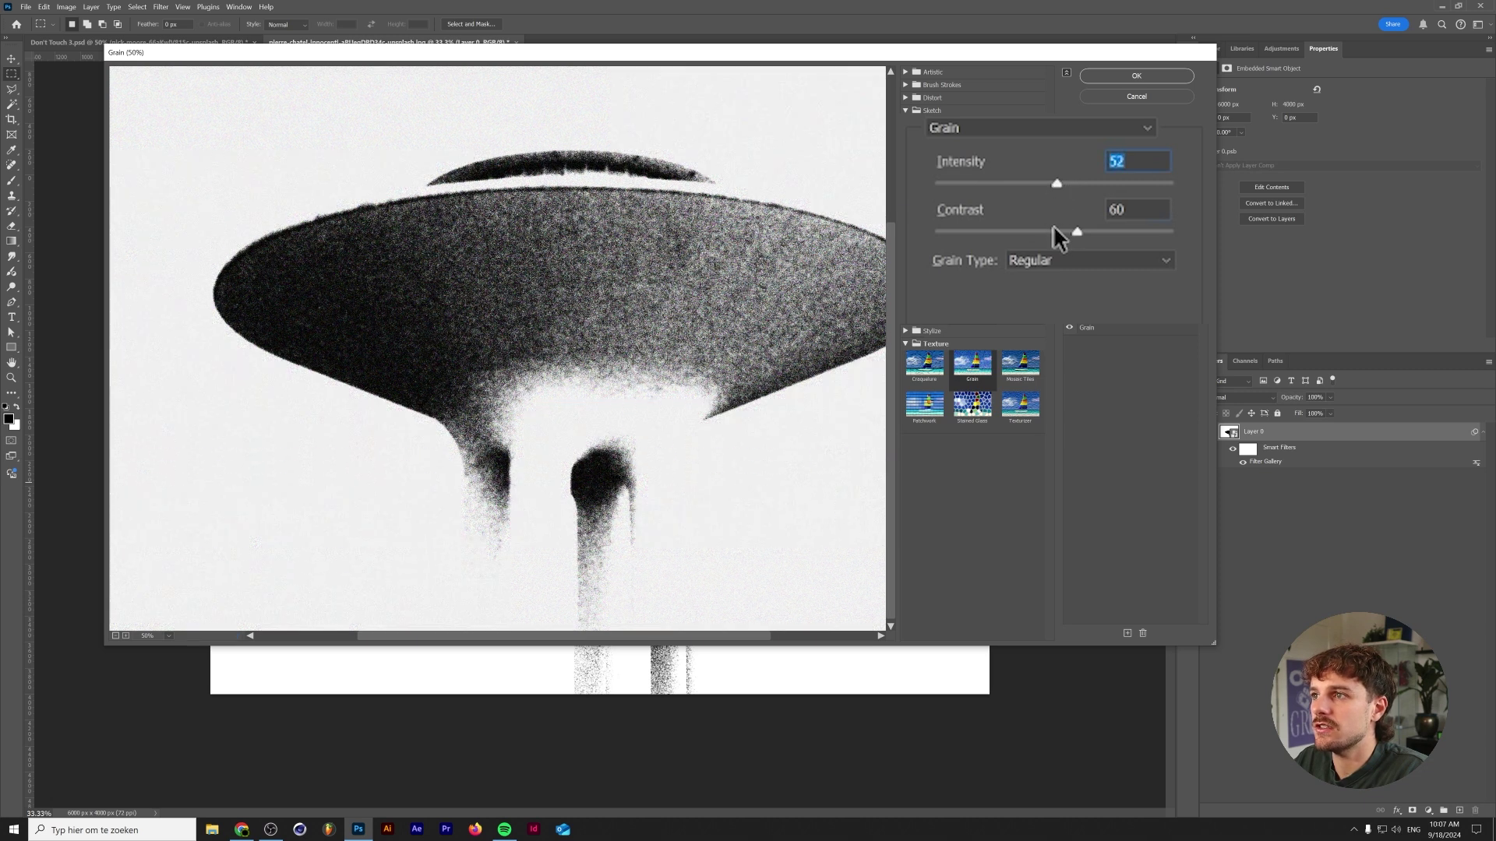
click(1069, 301)
click(1069, 300)
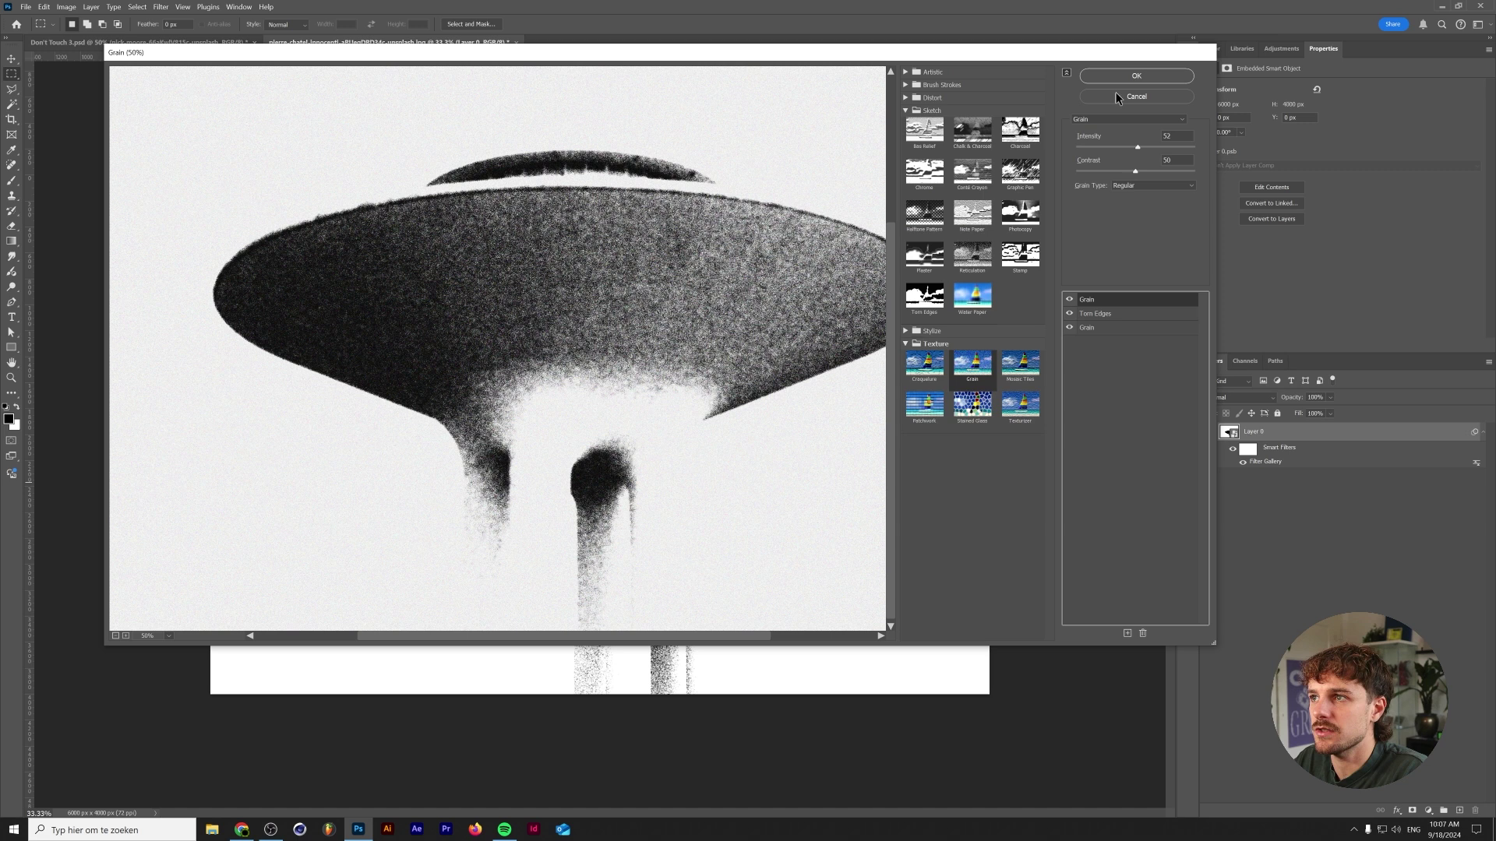
click(1136, 76)
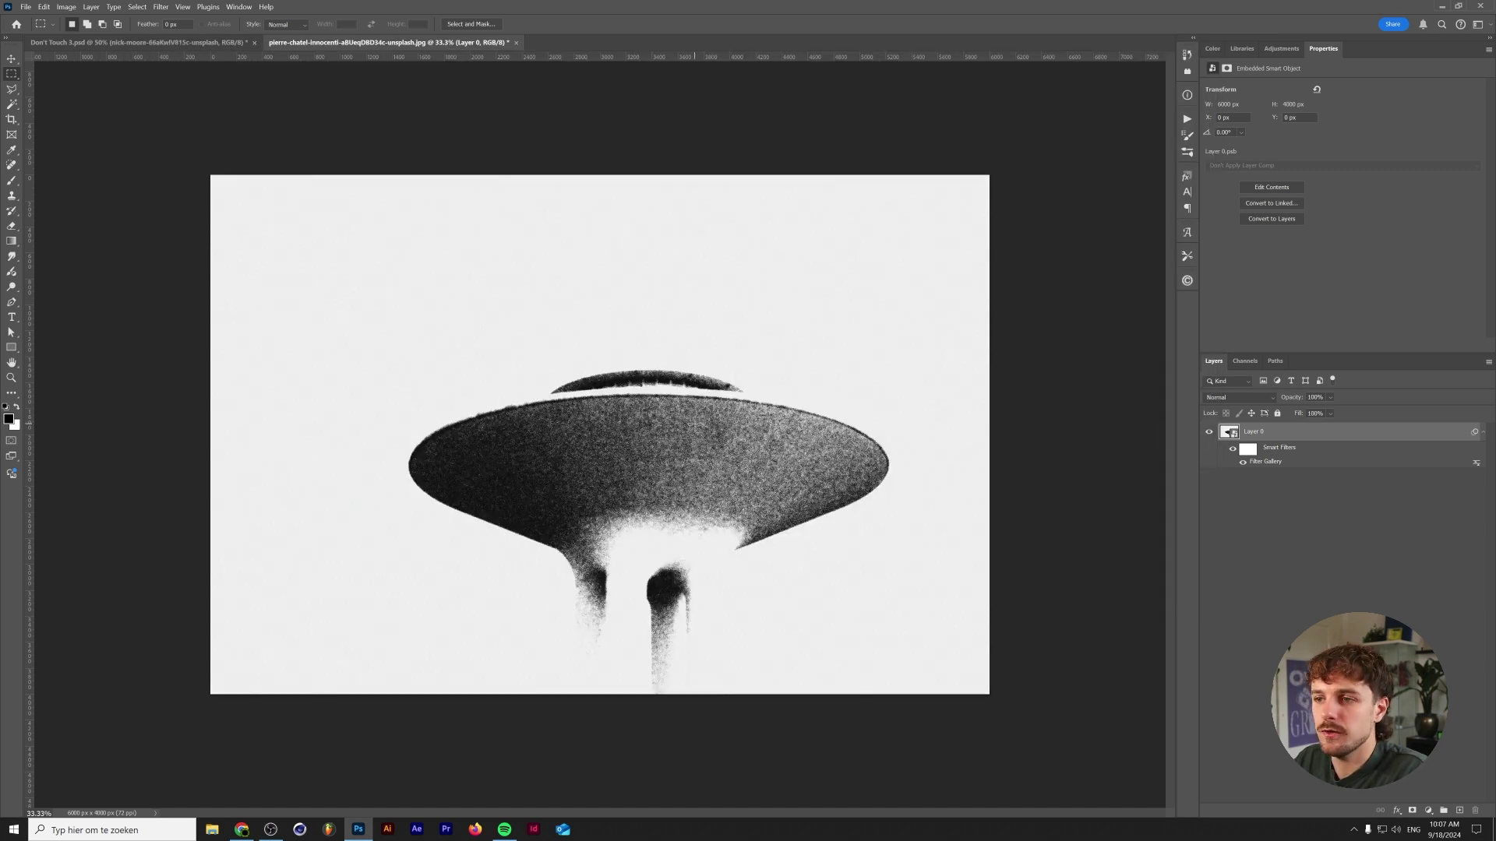
Add a Gradient Map adjustment layer and open its gradient for editing.
click(1280, 48)
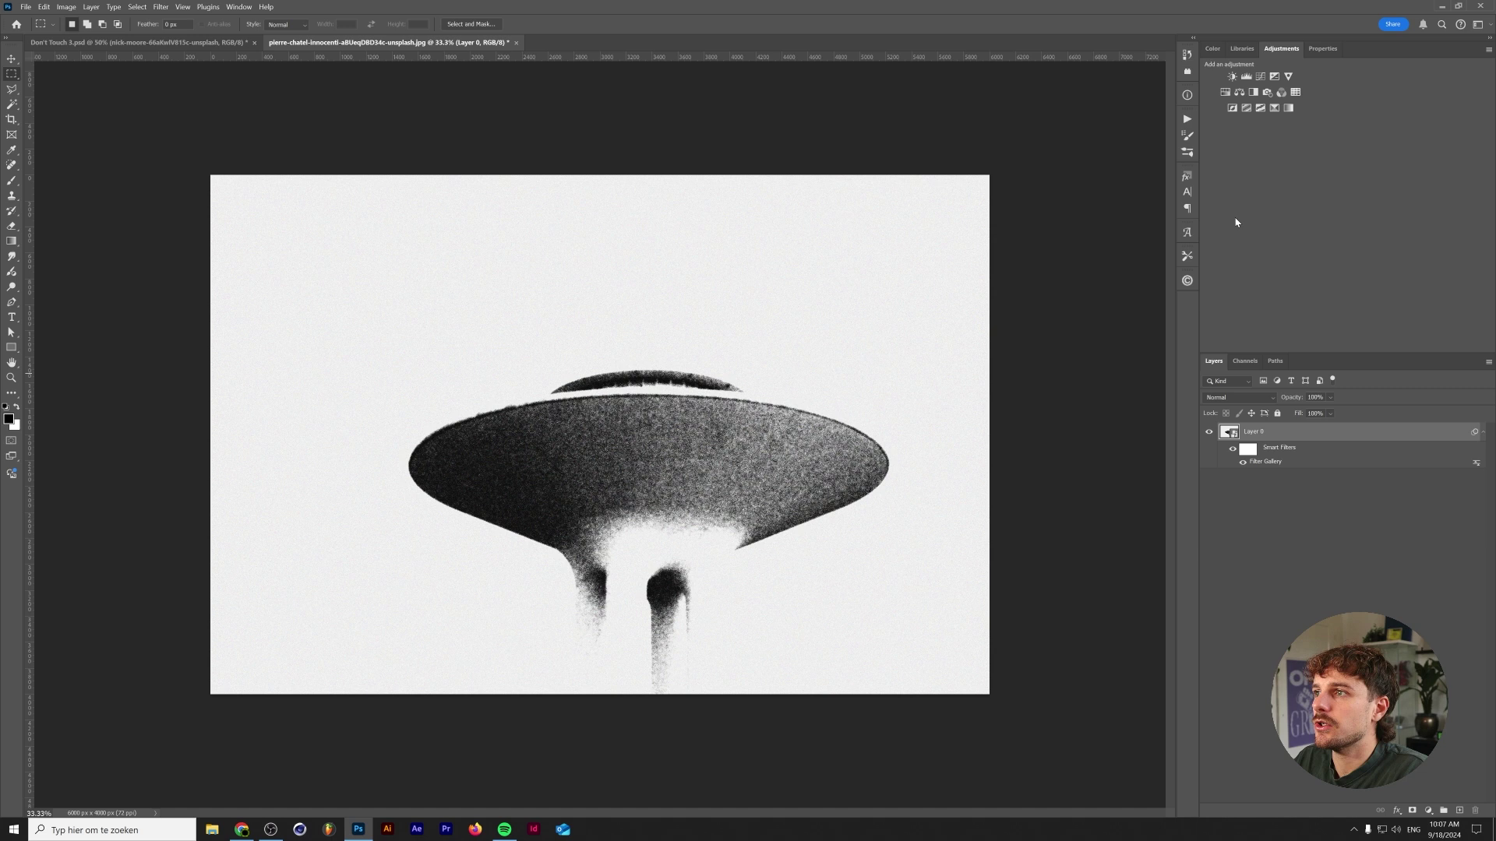
click(1288, 108)
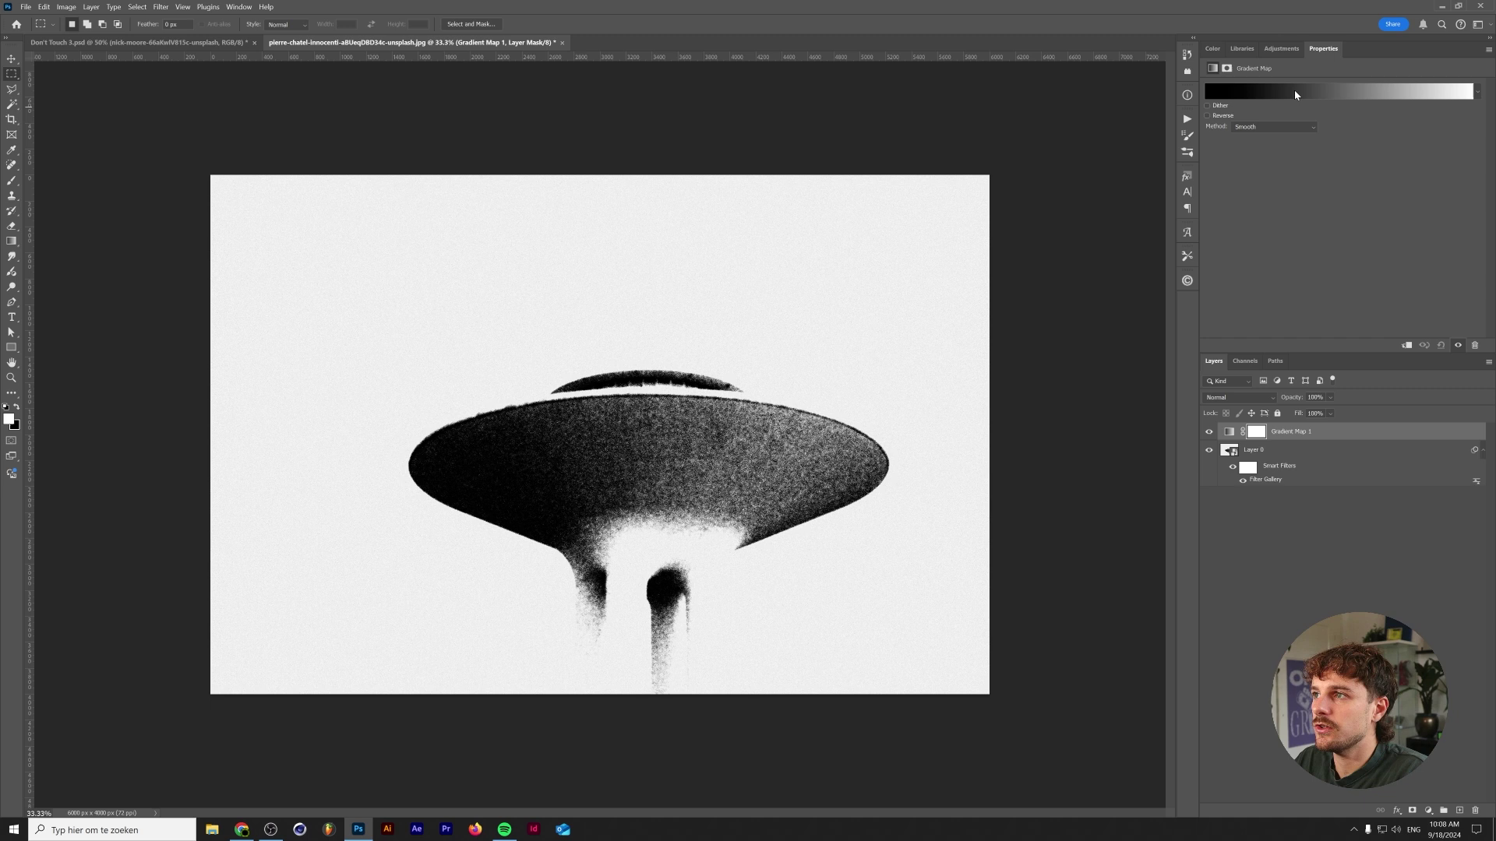
click(1329, 91)
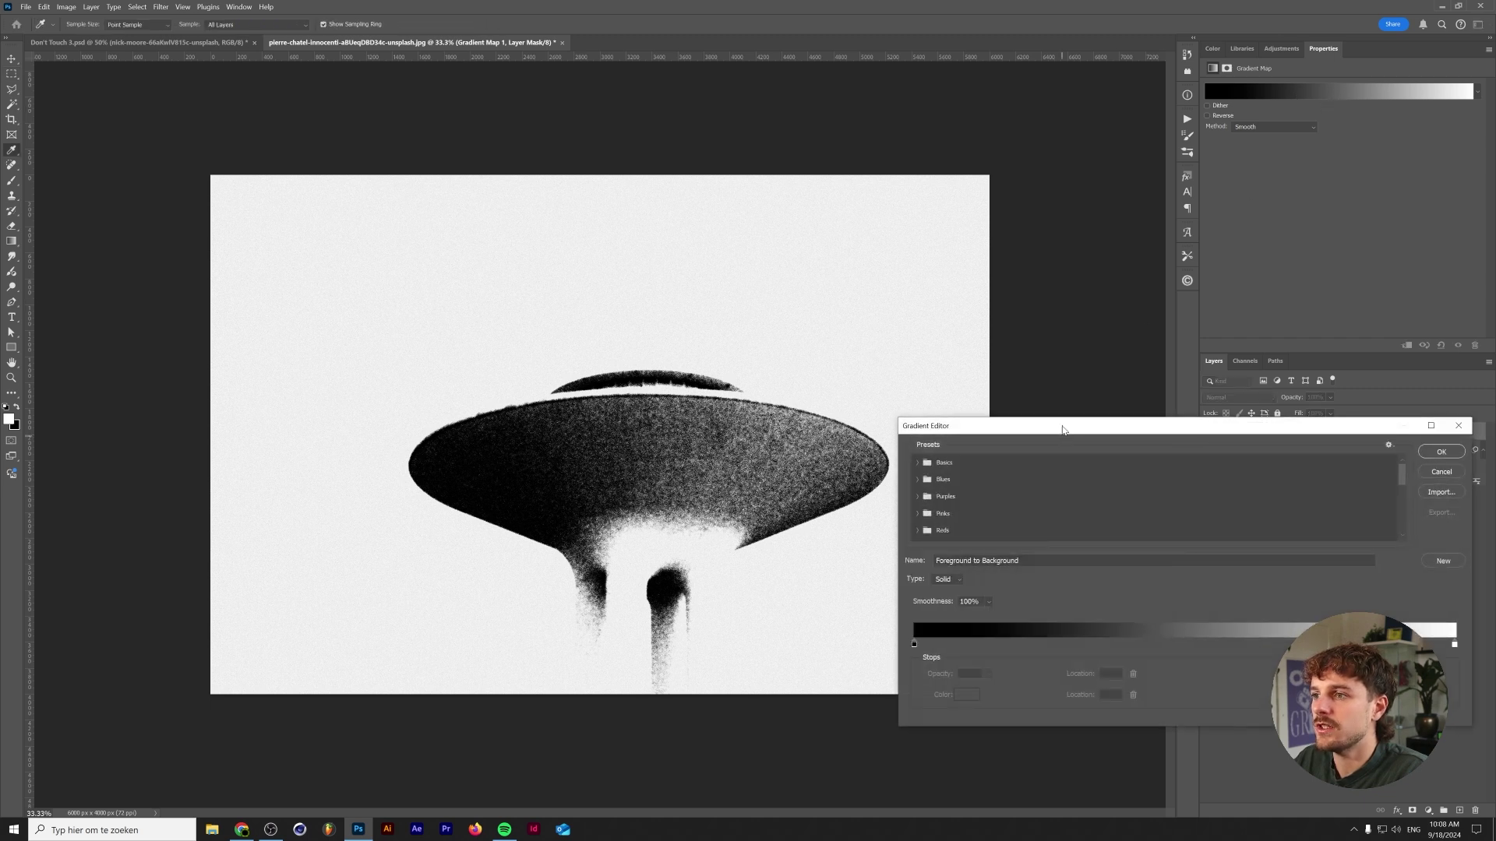
drag(1062, 429, 1026, 122)
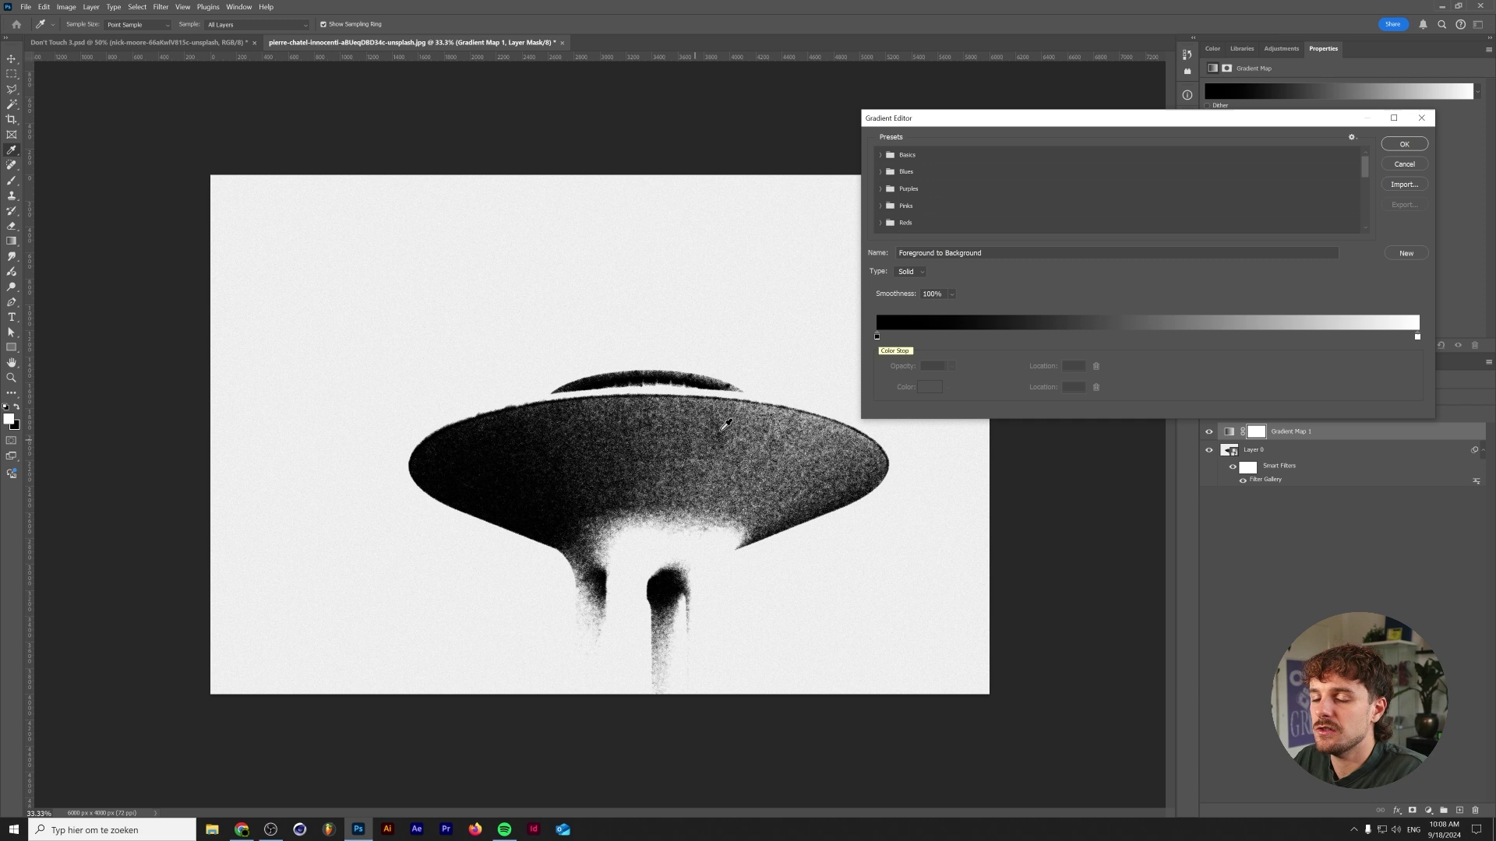
Set the gradient's left stop to a very dark brown.
click(877, 337)
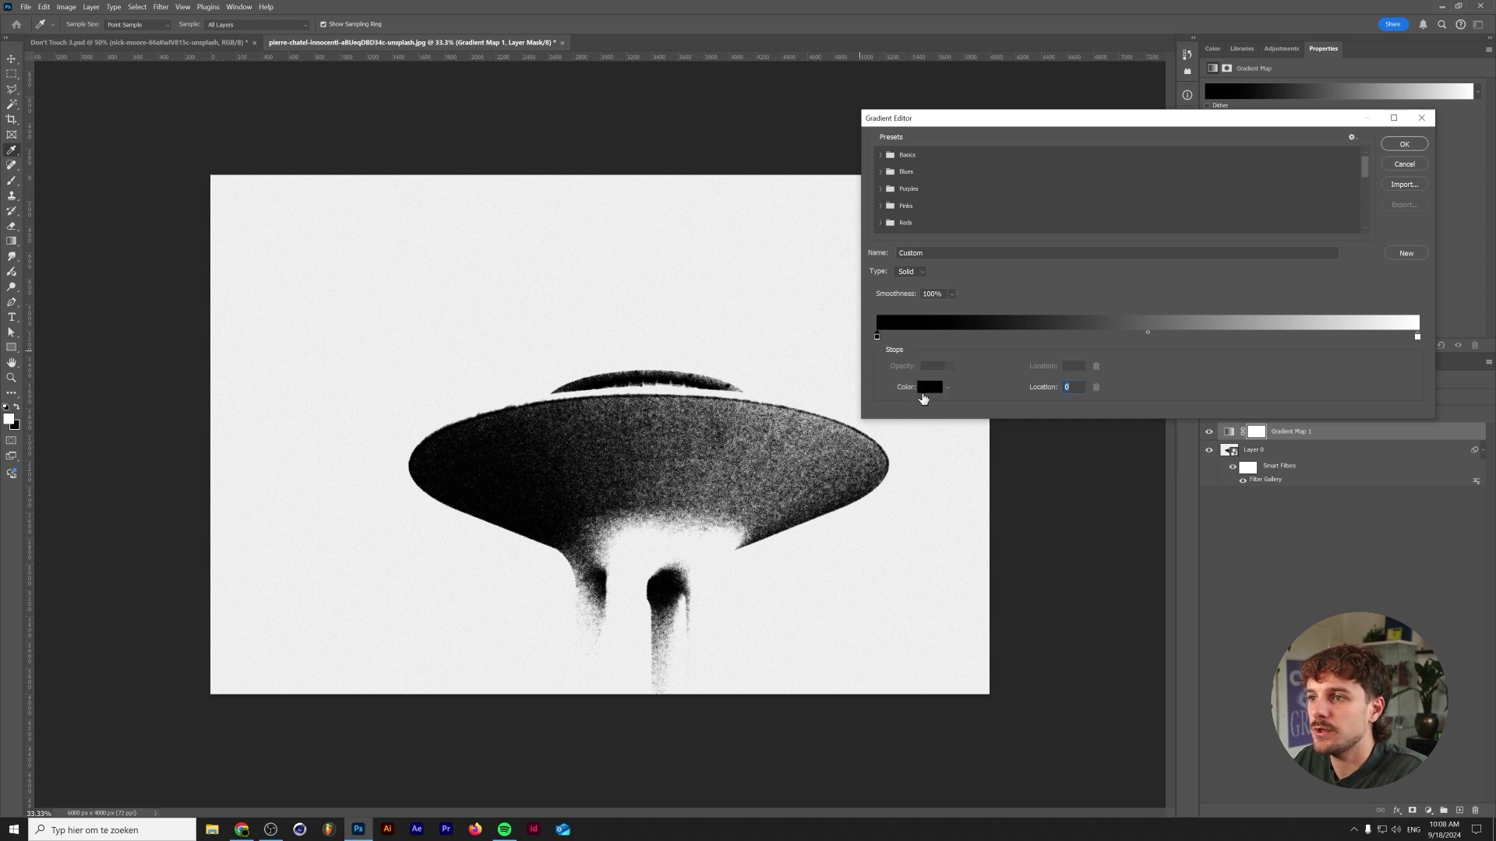
click(923, 393)
text(ff0000)
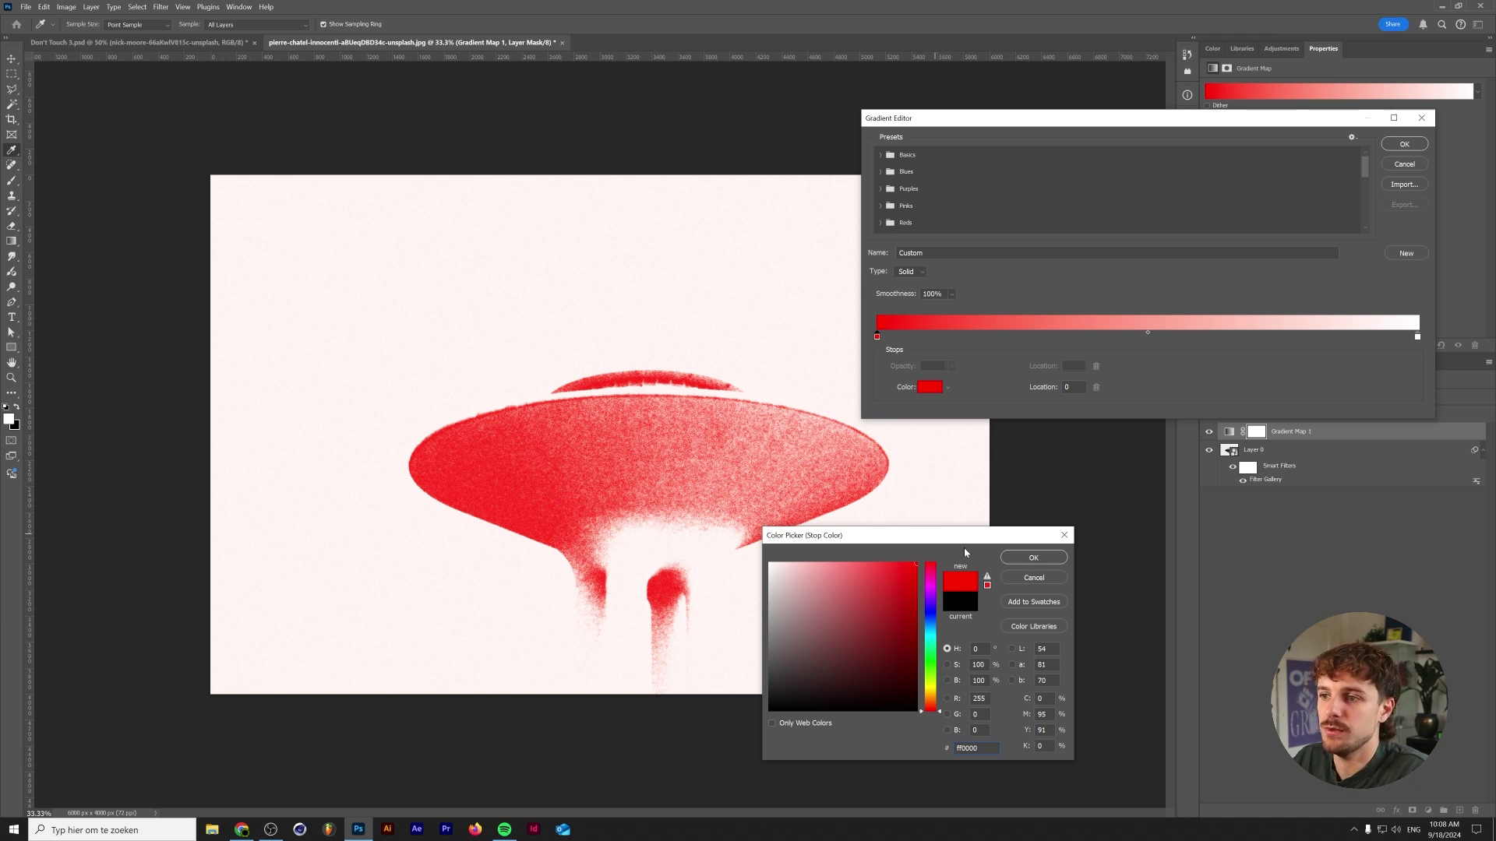
click(1014, 558)
click(1417, 337)
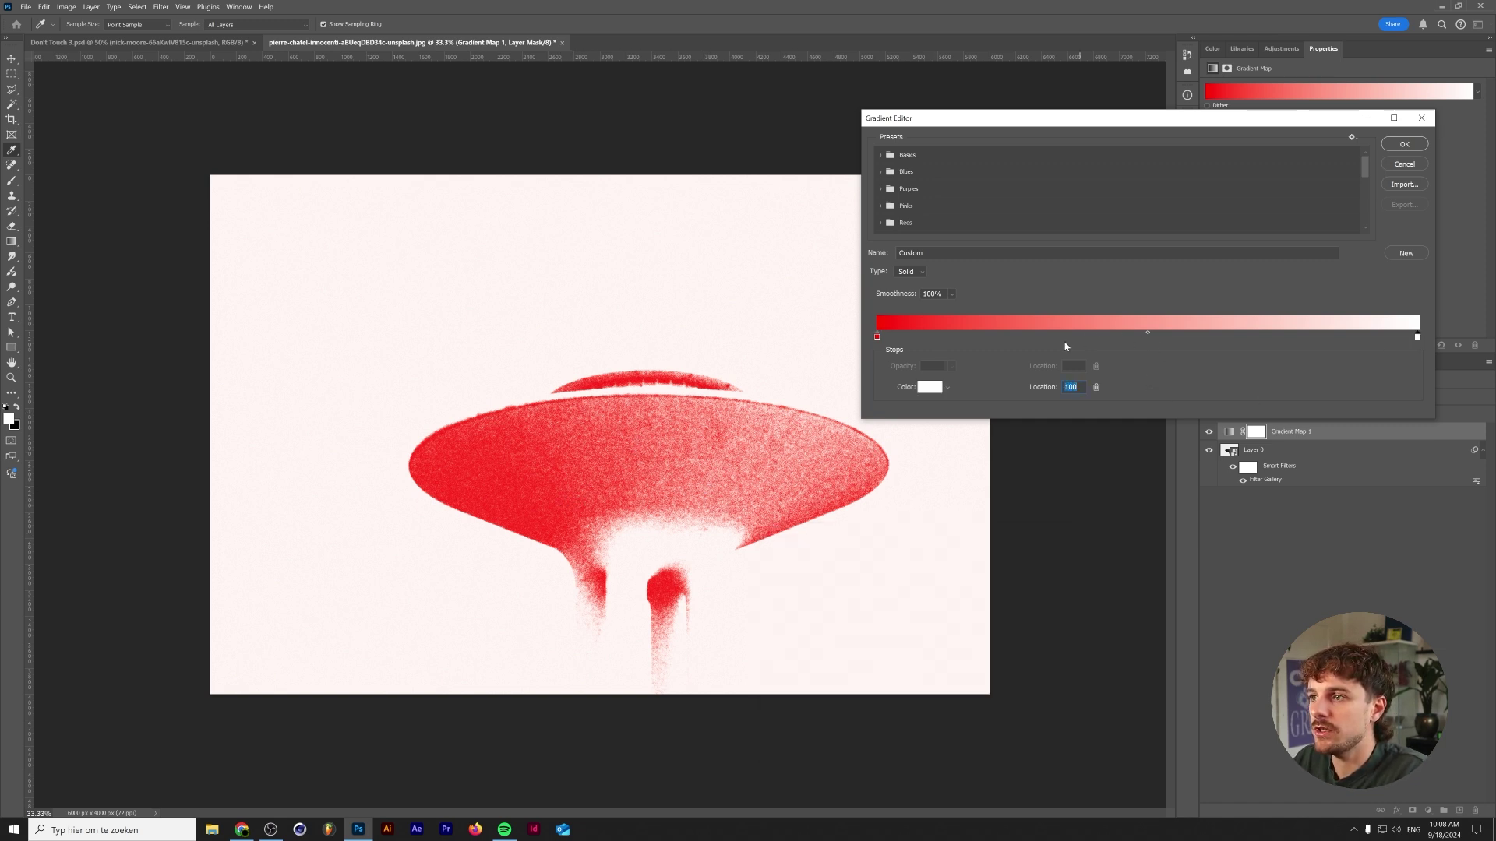
click(875, 338)
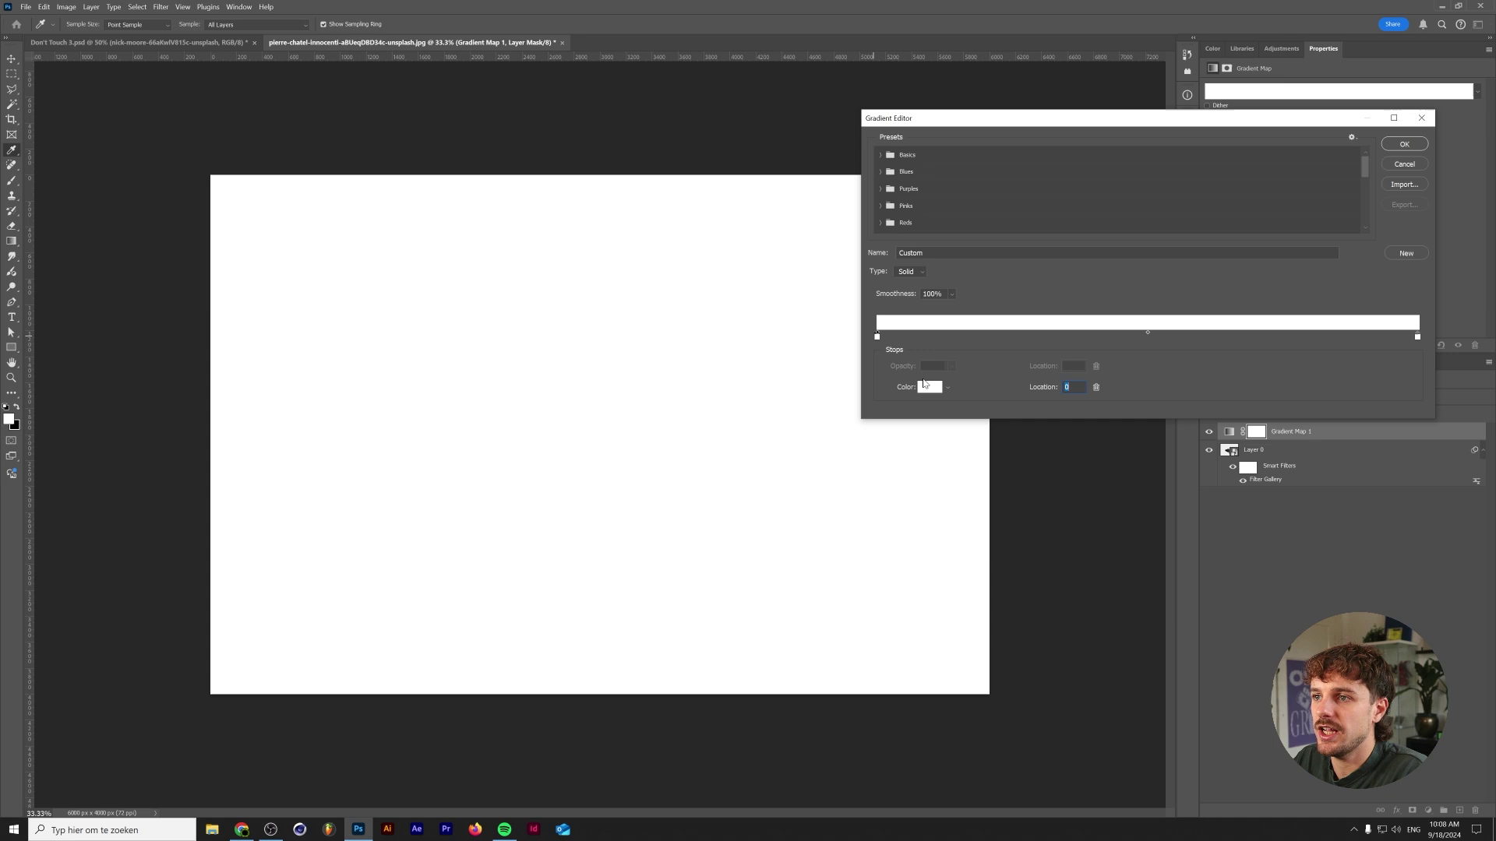
key(ctrl+z)
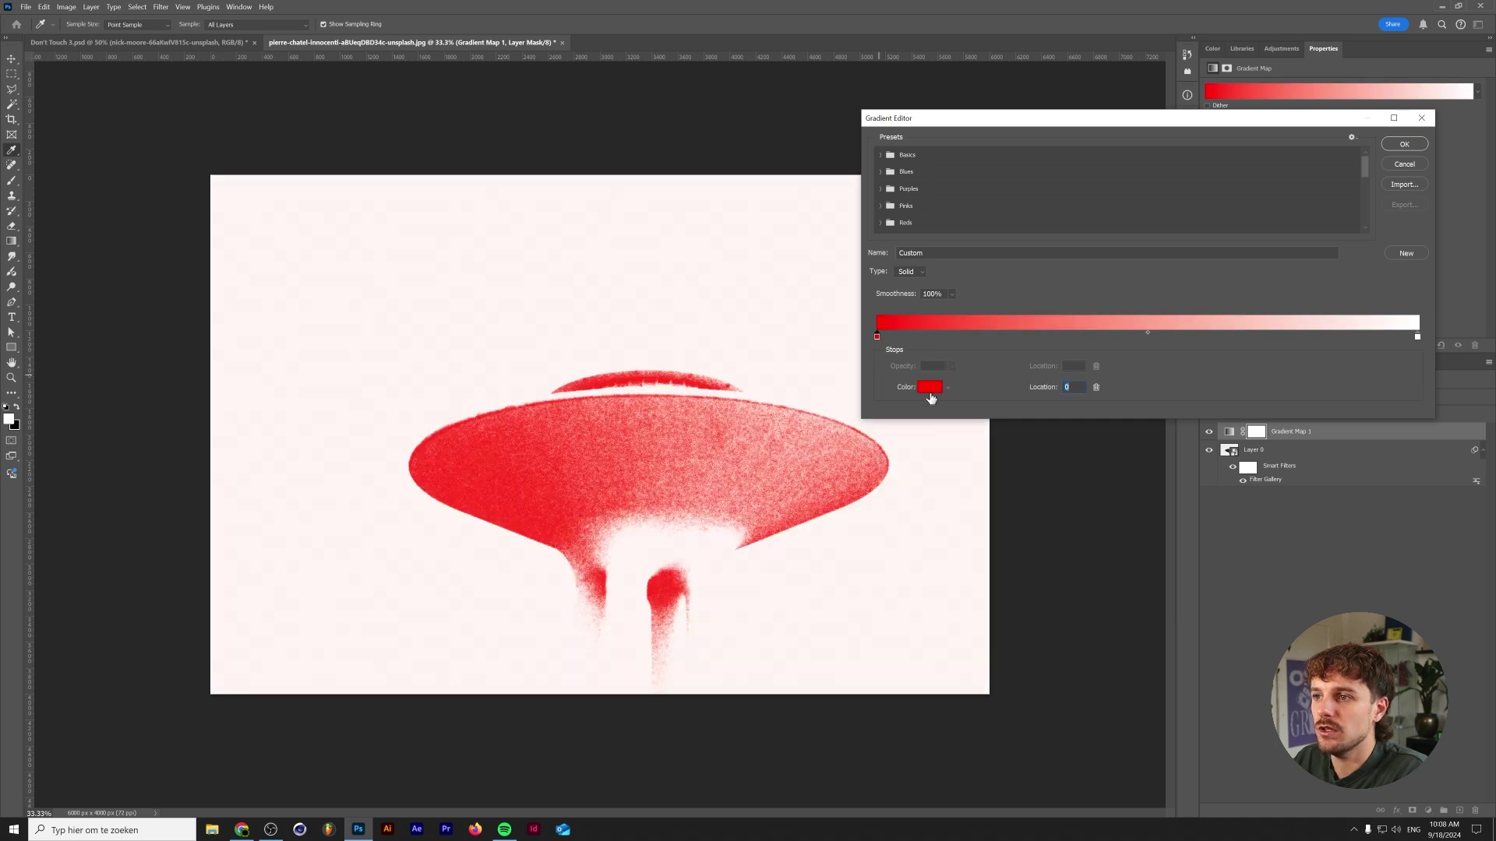
click(930, 390)
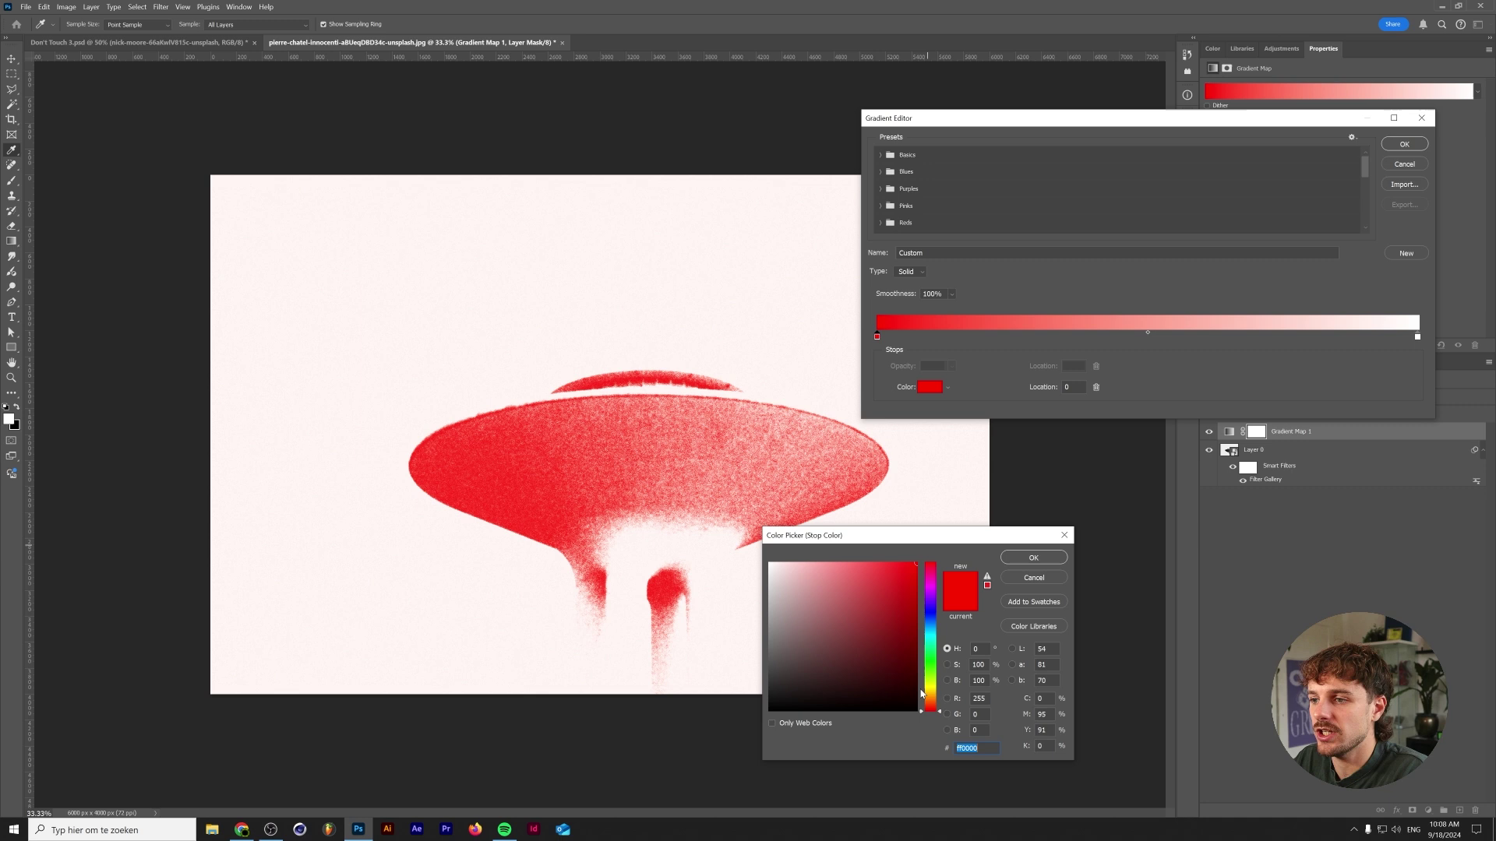
click(830, 691)
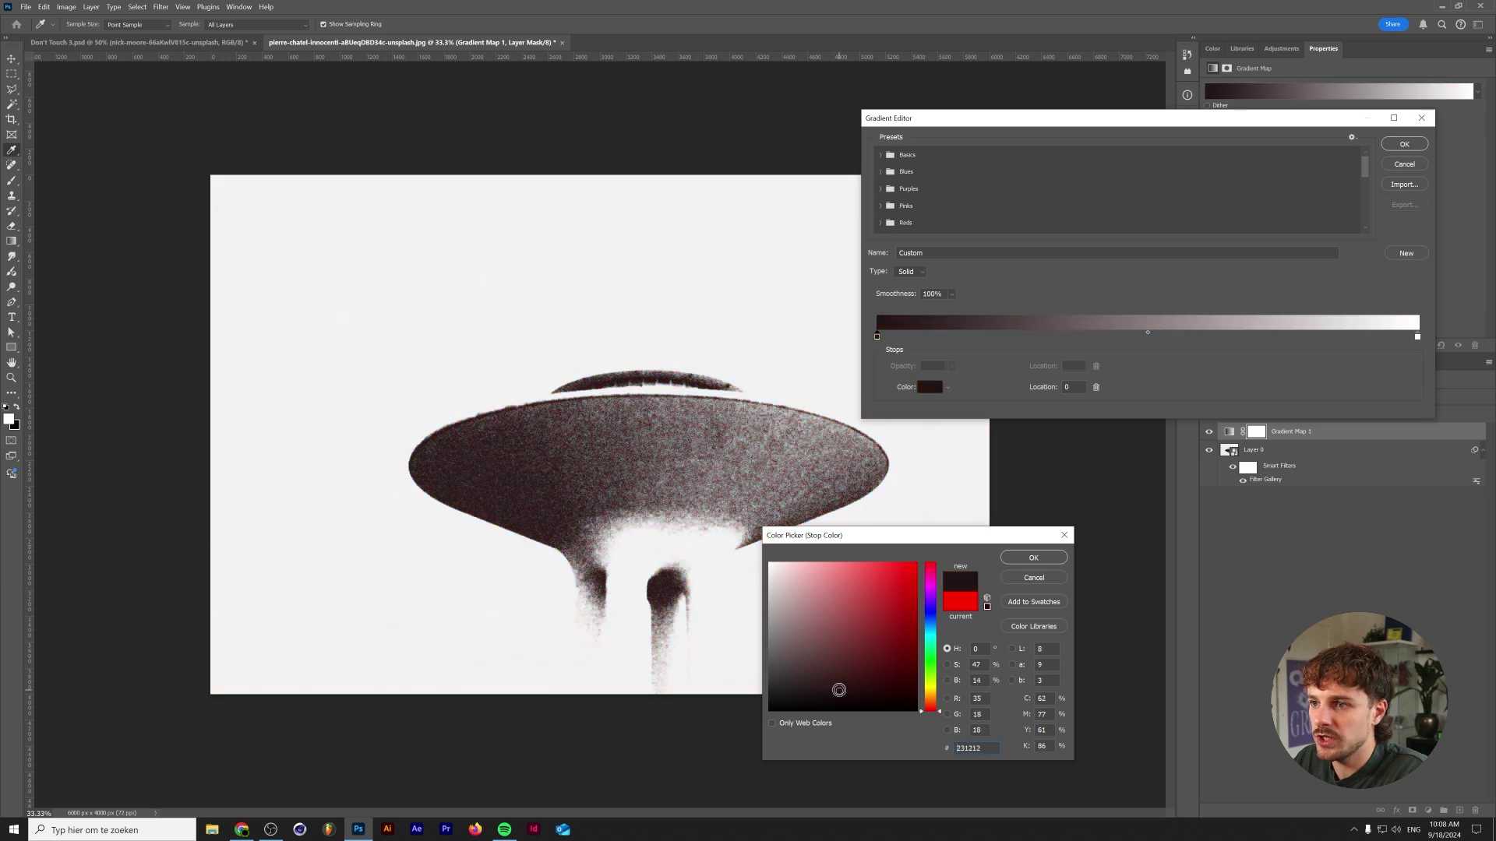
drag(838, 690, 831, 691)
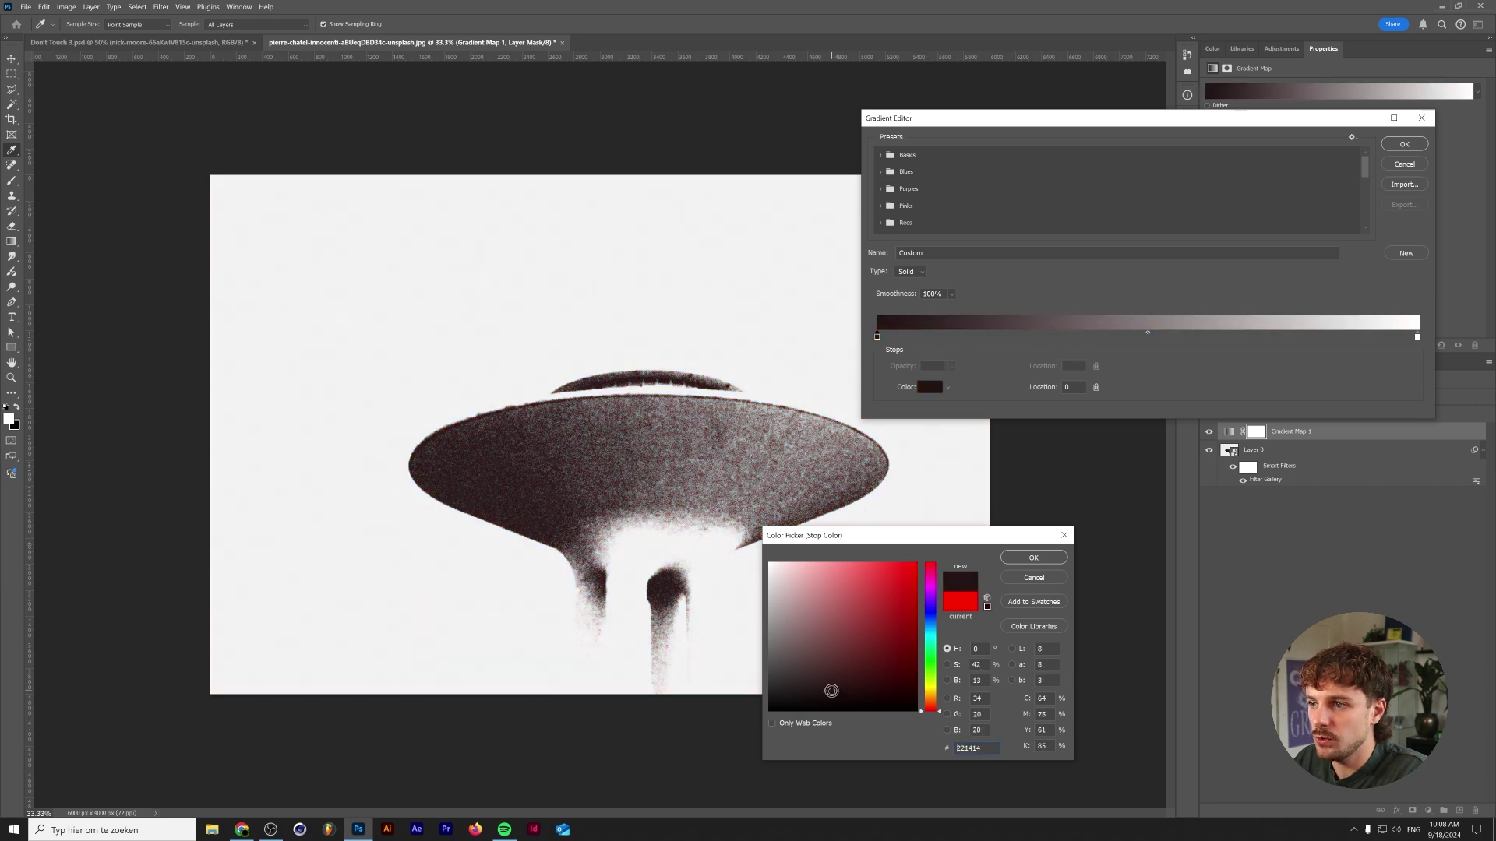
click(1017, 559)
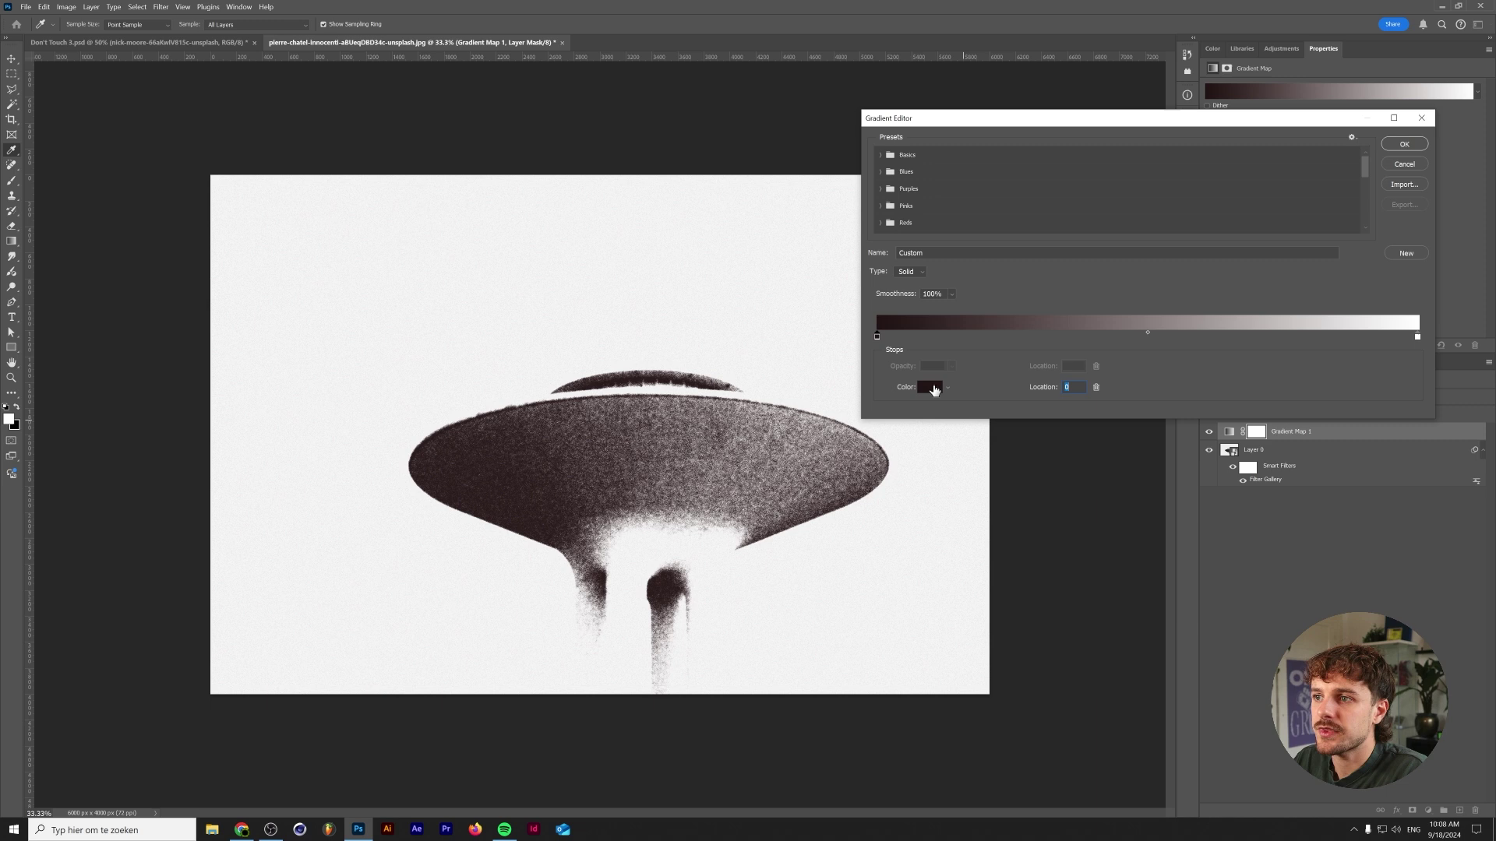
click(934, 389)
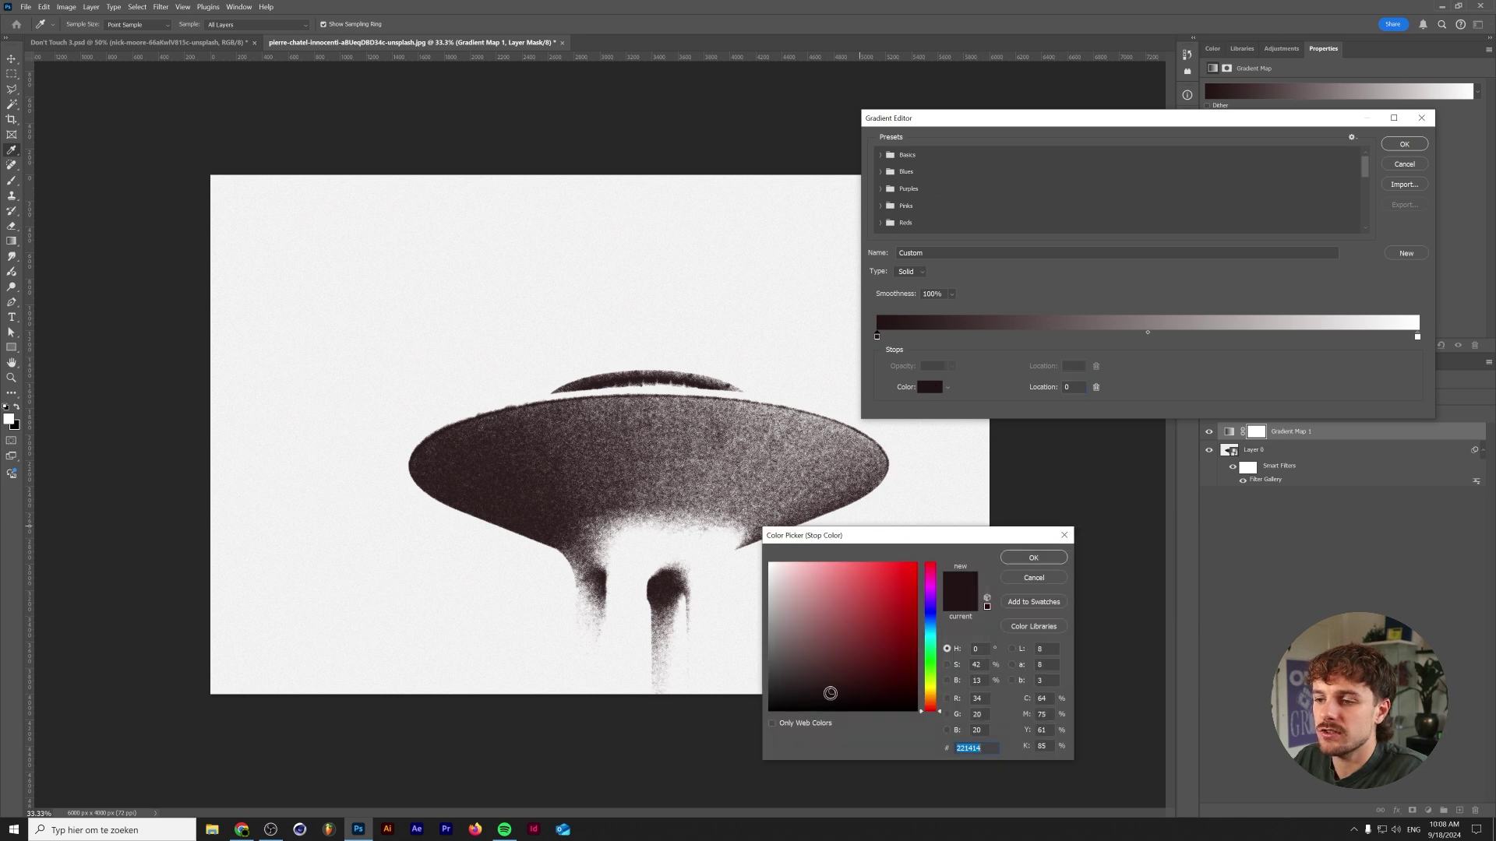
click(597, 758)
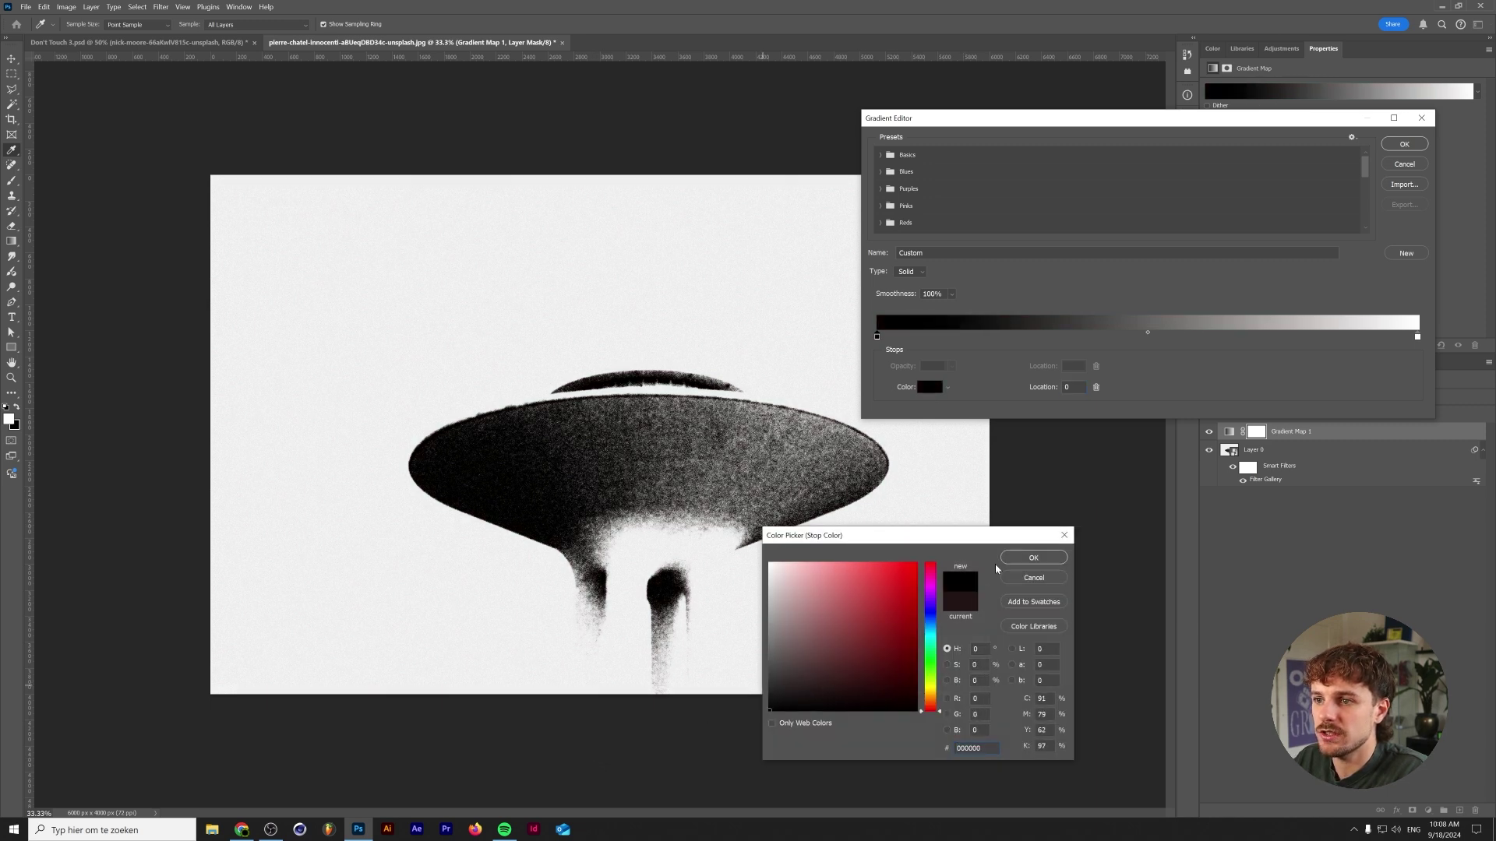
click(1013, 577)
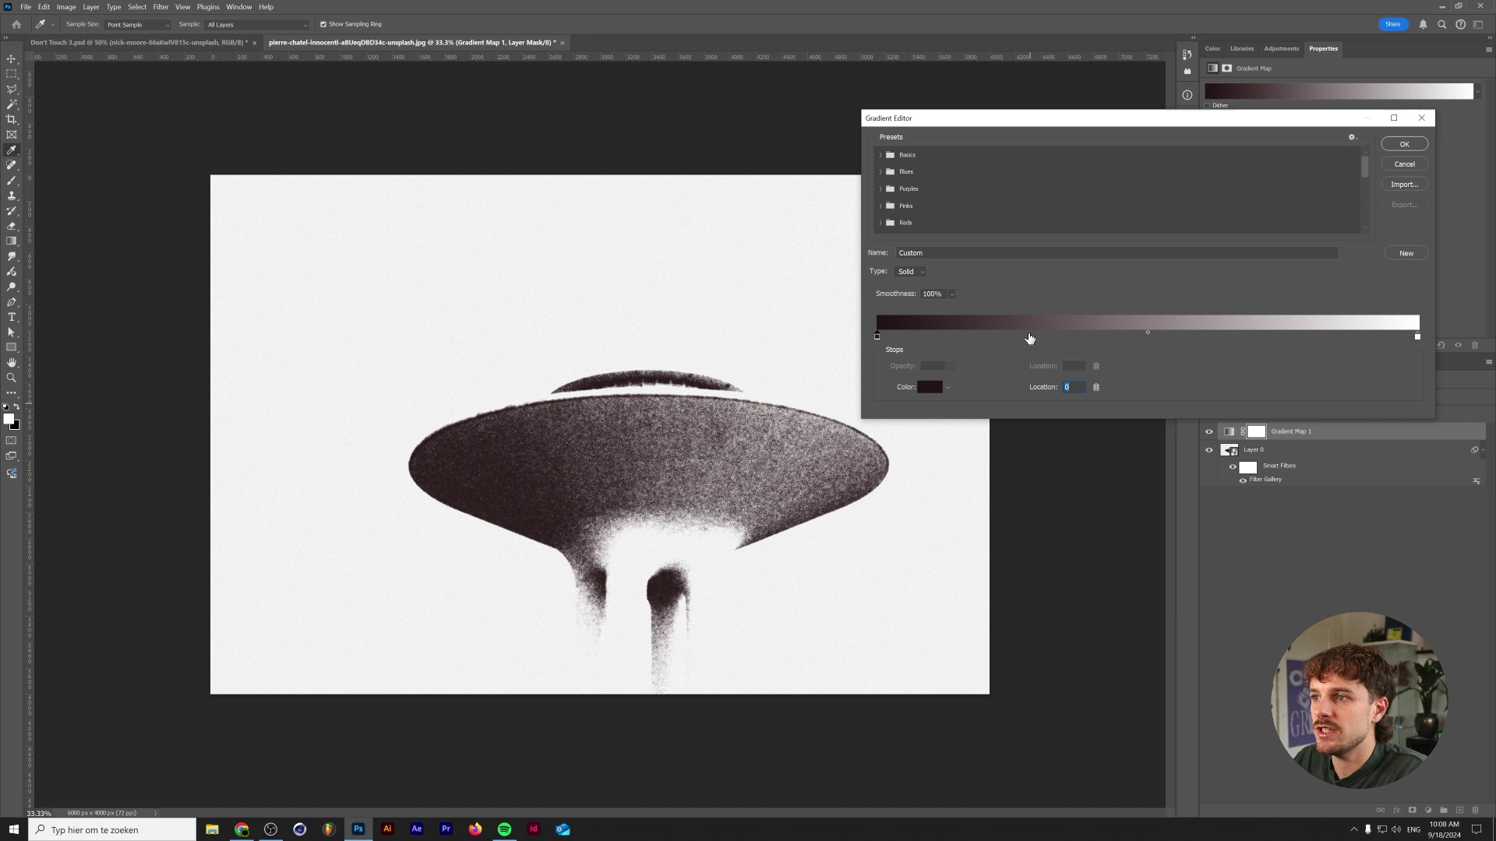
Add a deep red colour stop at 29% and another red-toned stop at 53%.
click(1036, 341)
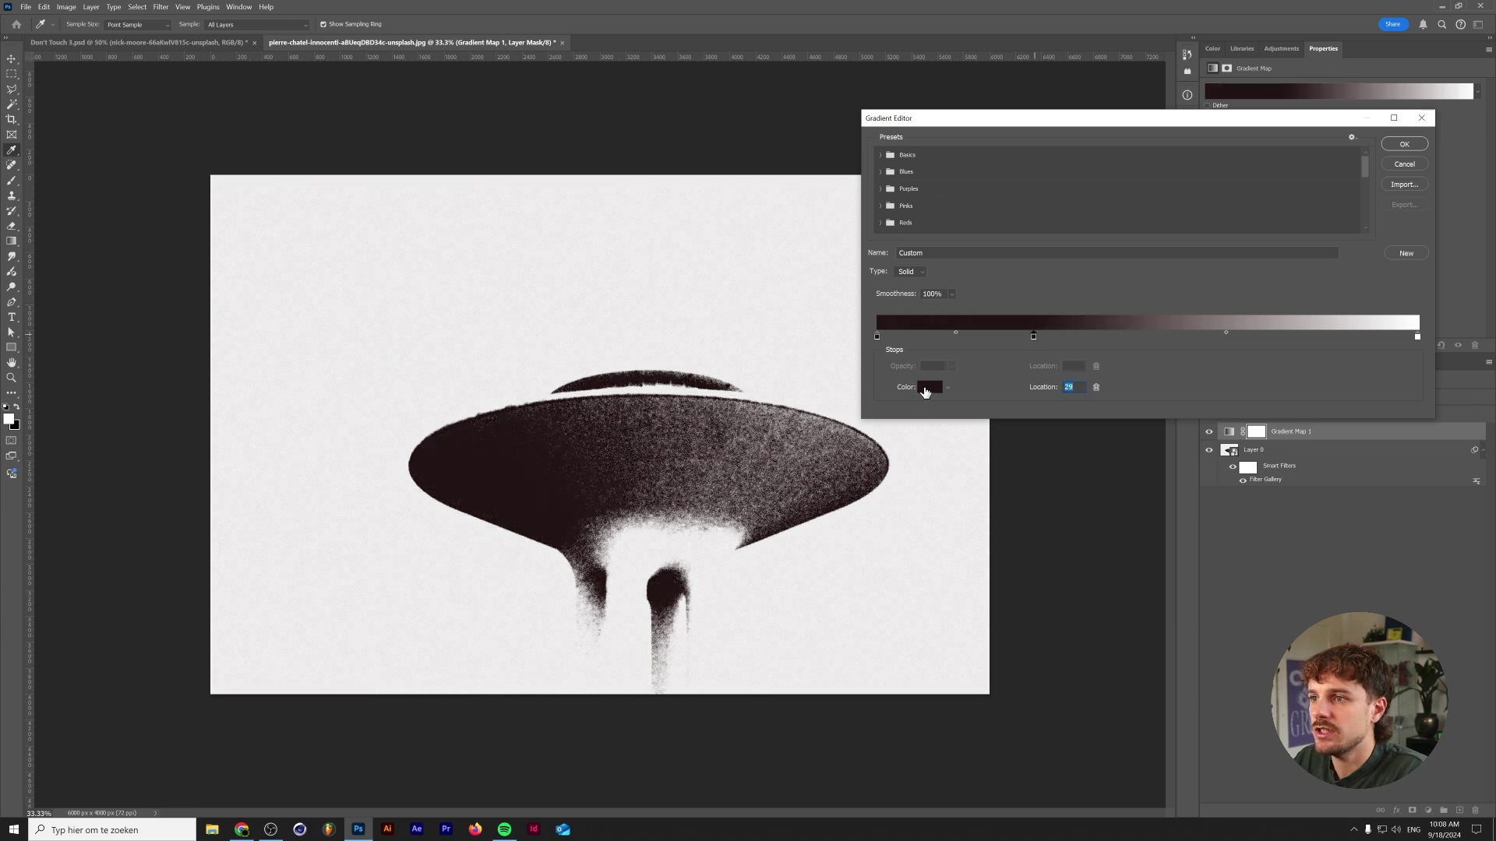
click(926, 391)
click(886, 664)
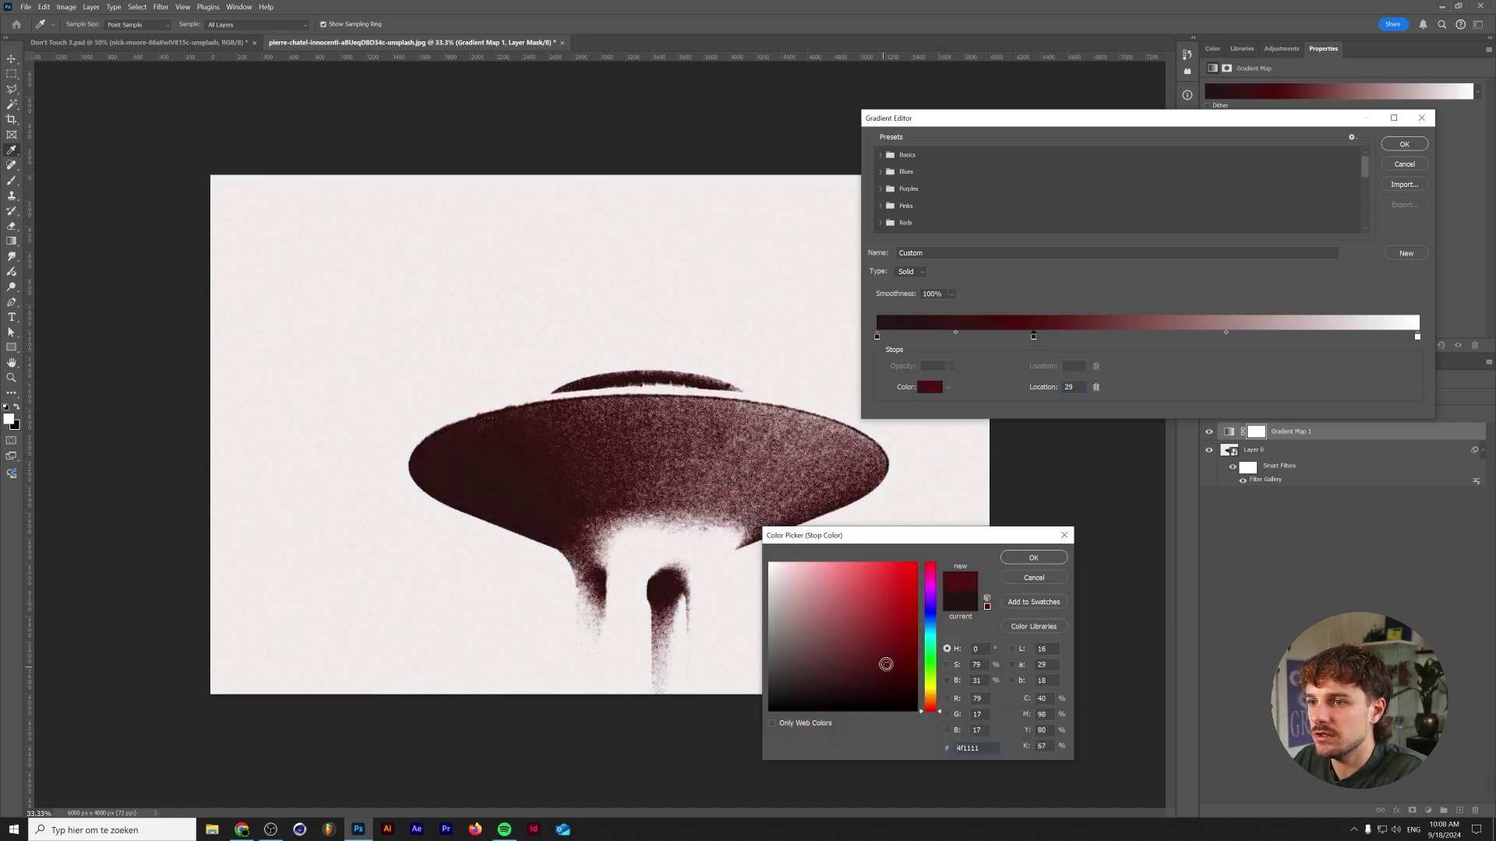
click(1019, 557)
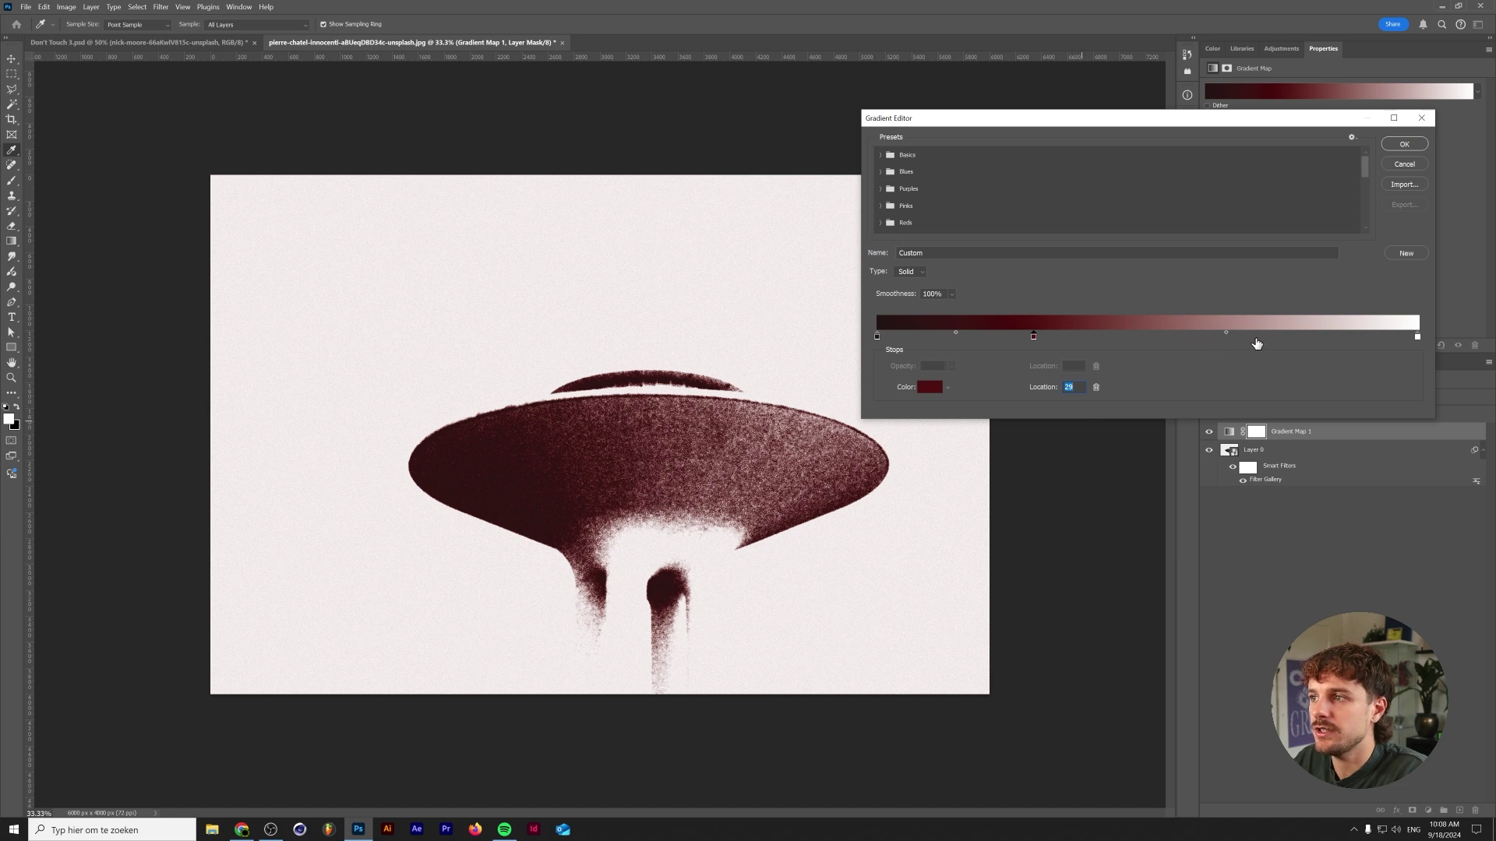
click(1164, 340)
click(935, 389)
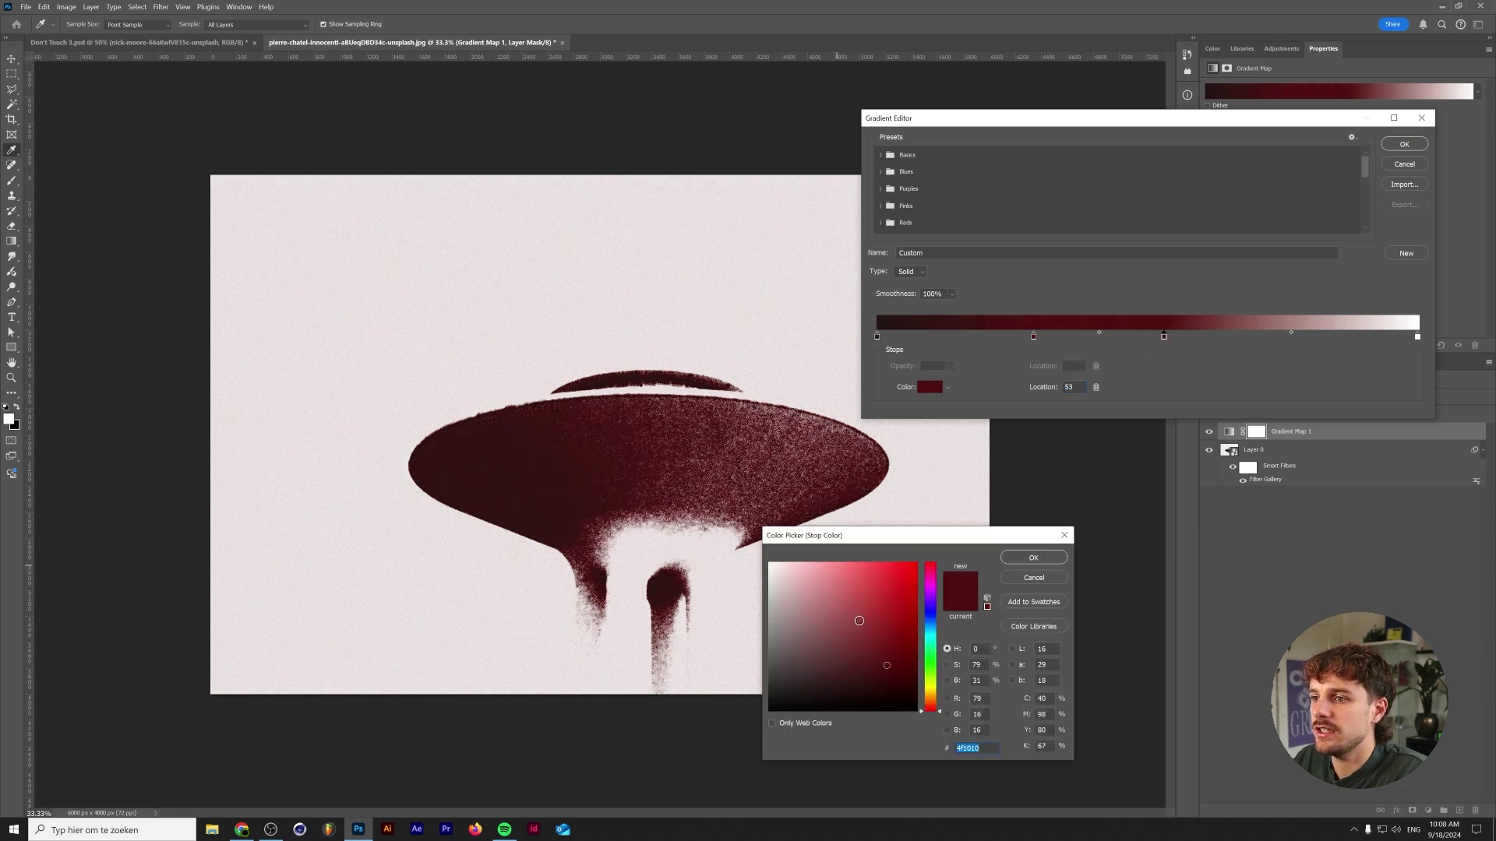
drag(859, 621, 815, 562)
key(Return)
Add a peach colour stop near 80% and nudge it to about 77%.
click(1311, 337)
click(933, 390)
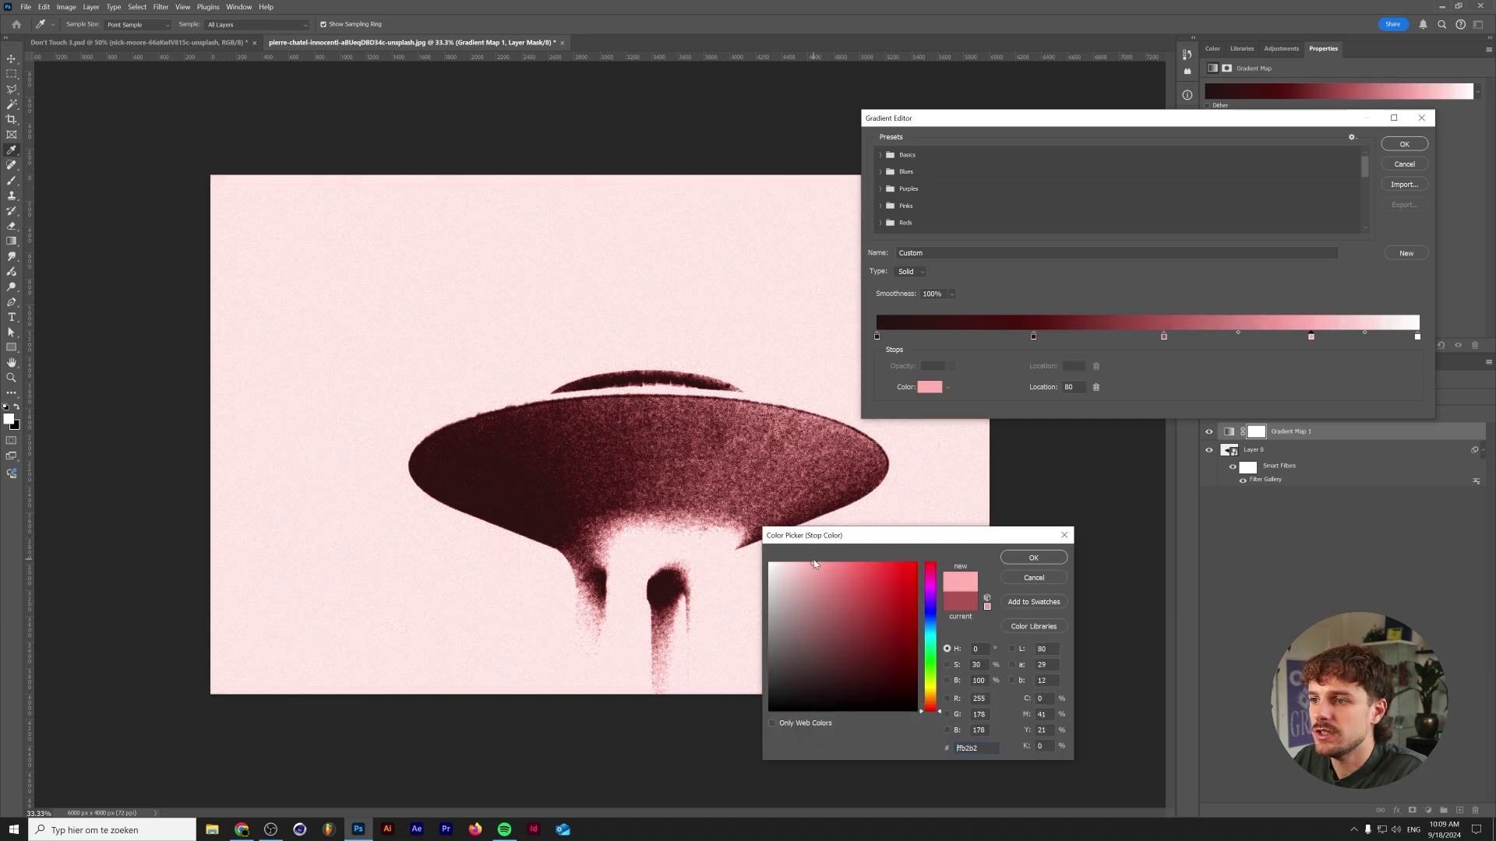
click(932, 706)
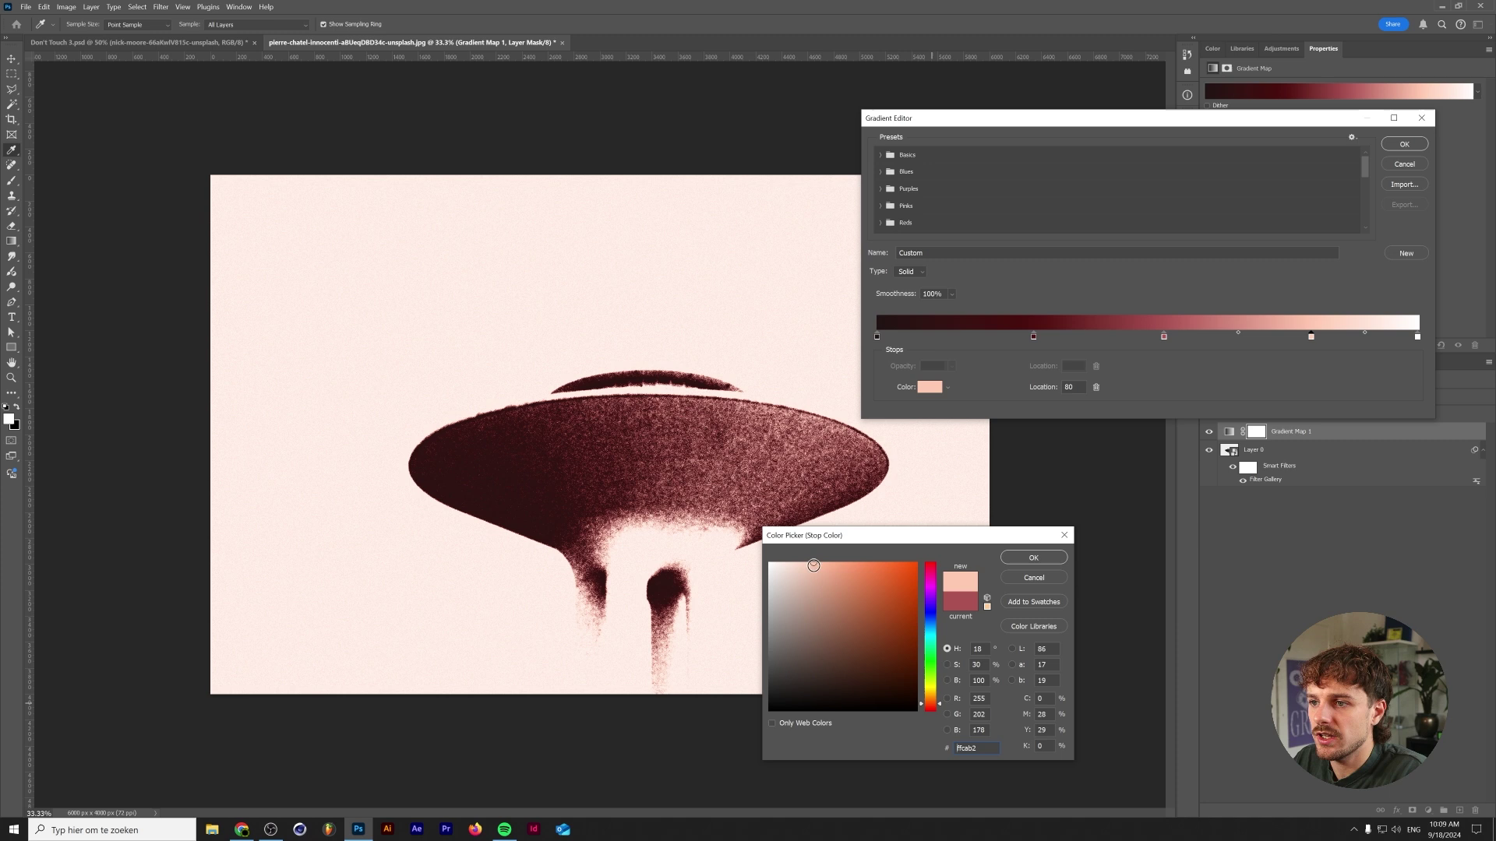
key(Return)
mouse_move(1417, 337)
mouse_down()
mouse_move(1355, 338)
mouse_move(1420, 340)
mouse_move(1410, 358)
mouse_up()
key(ctrl+z)
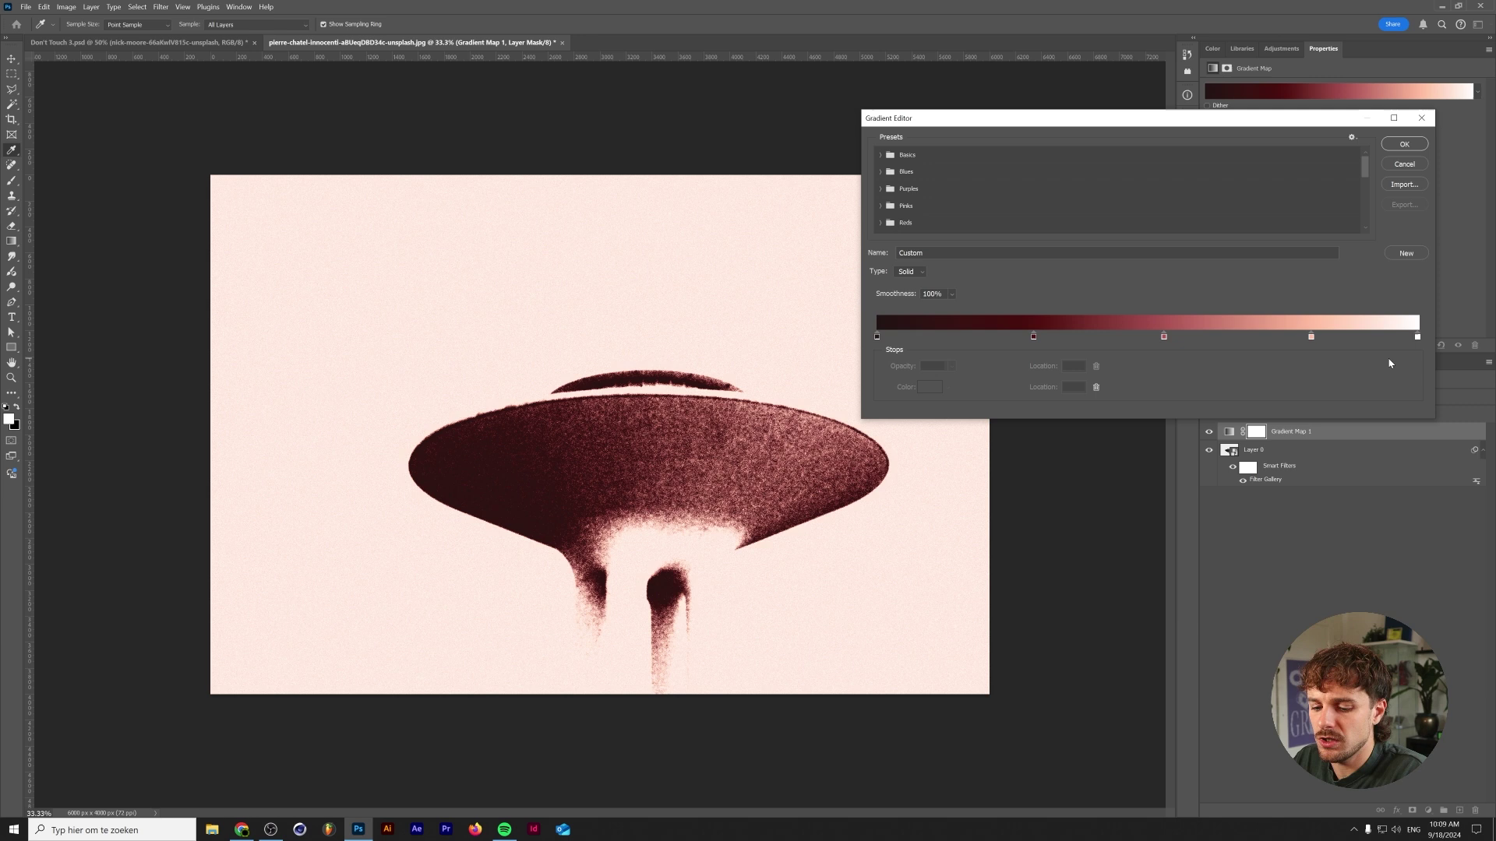
drag(1311, 340, 1303, 339)
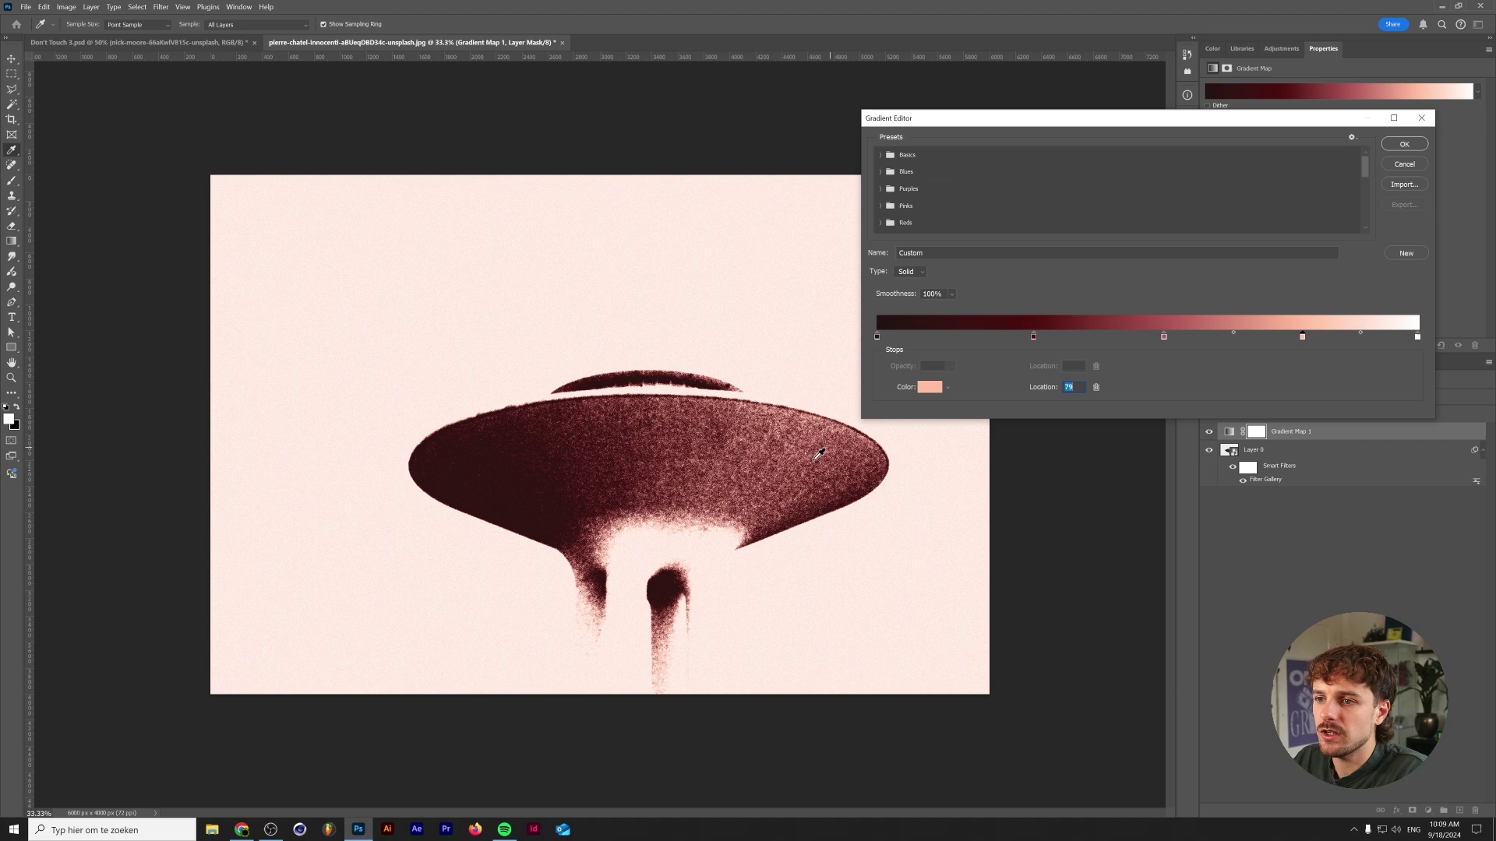
click(1402, 146)
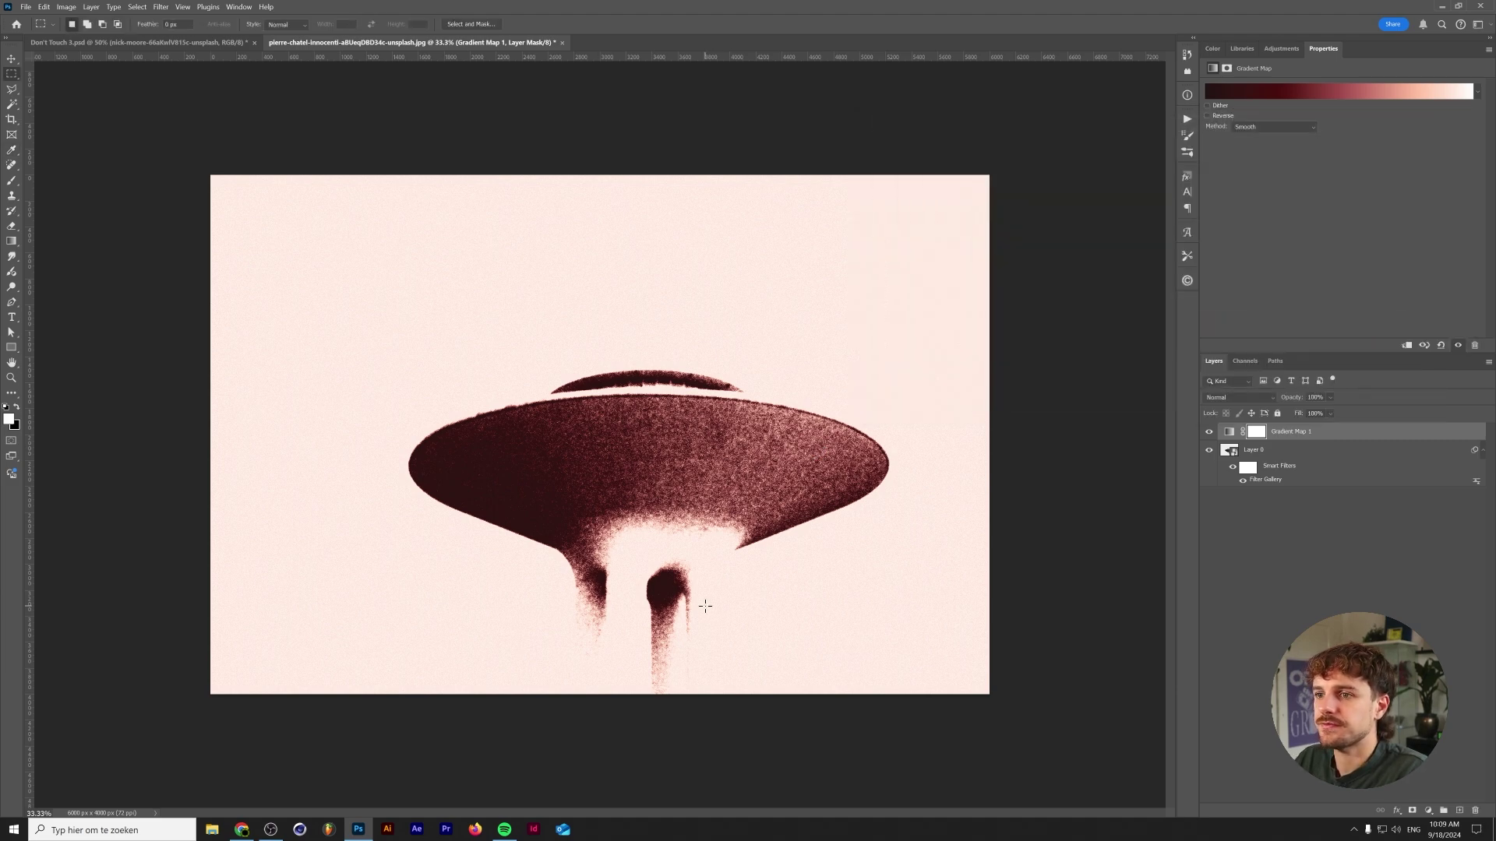
scroll(678, 525, up, 10)
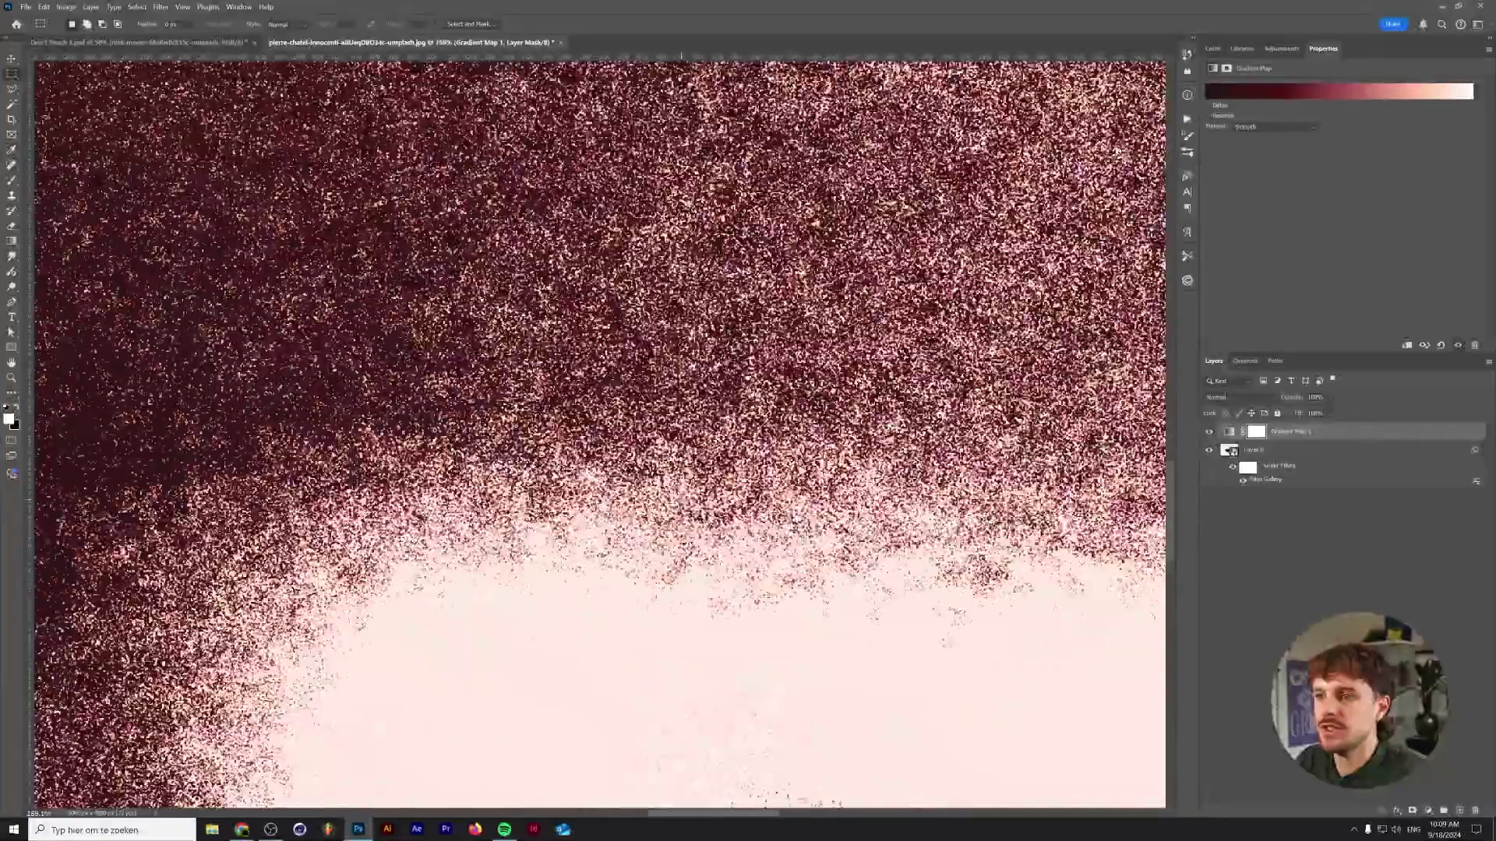
scroll(859, 459, up, 7)
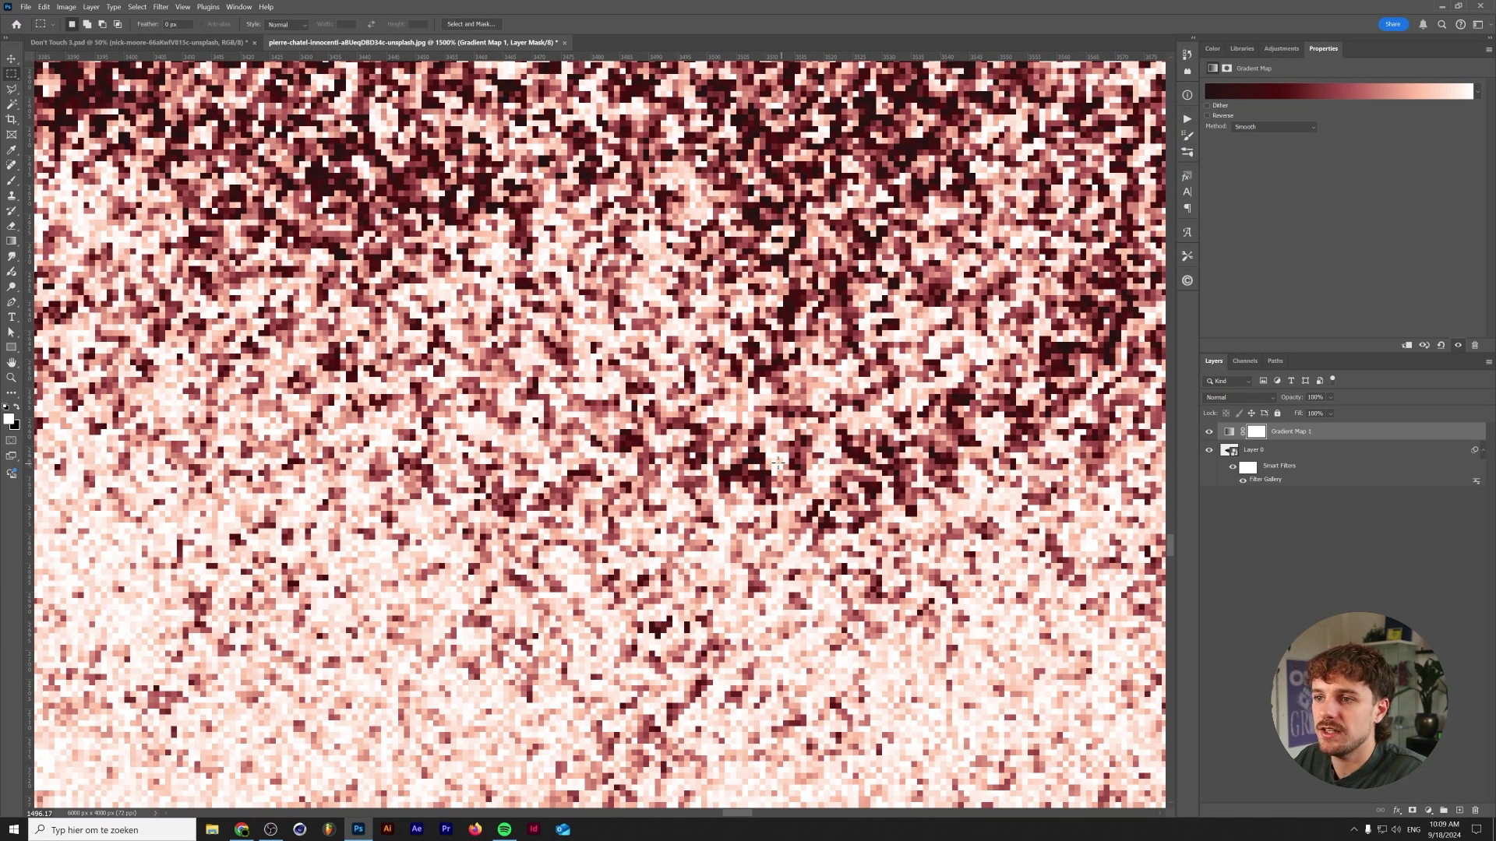
scroll(713, 536, down, 15)
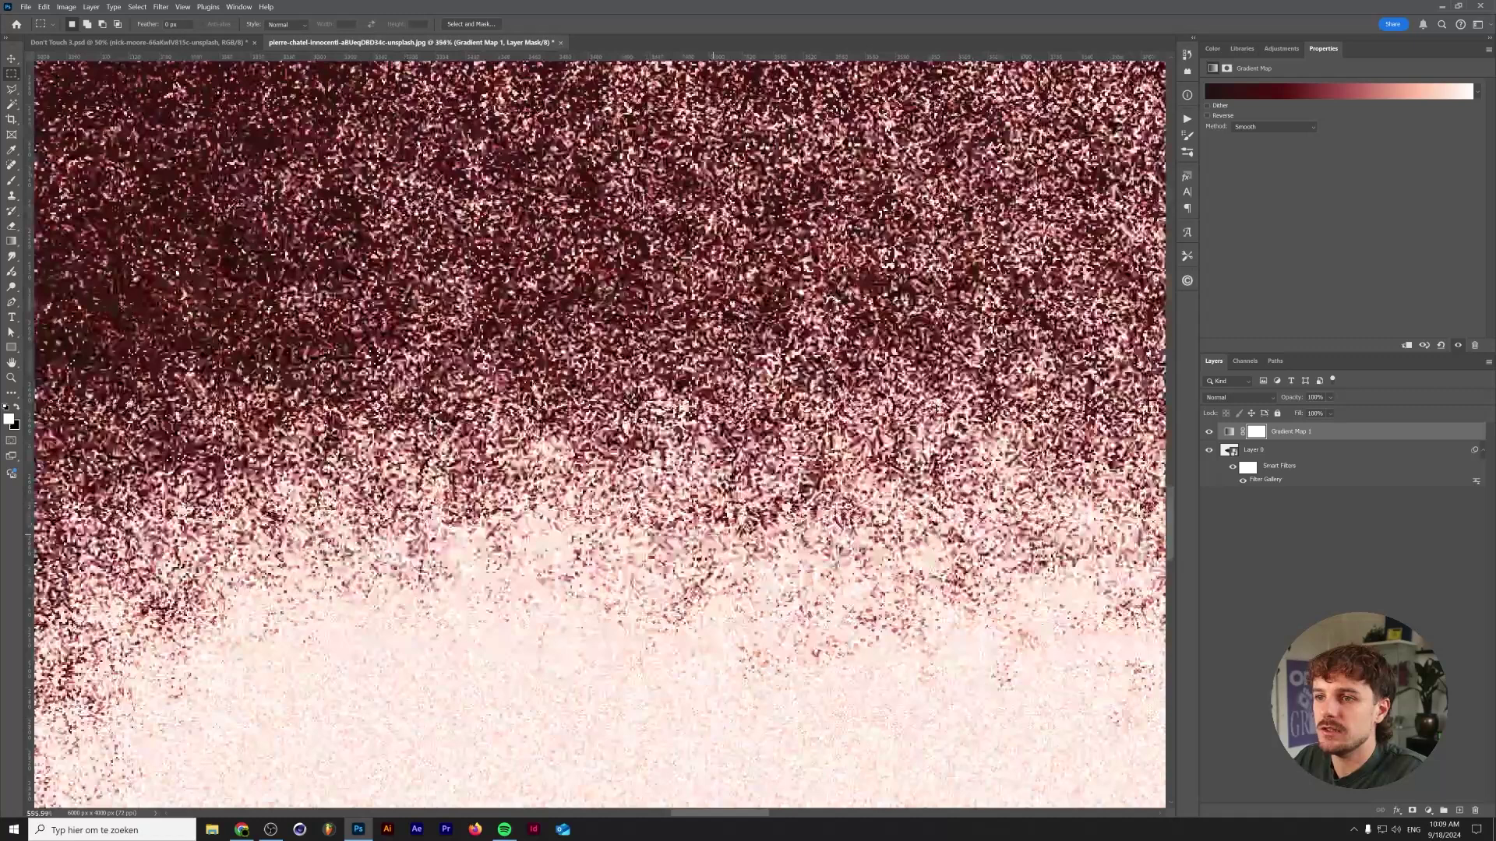
scroll(714, 536, down, 3)
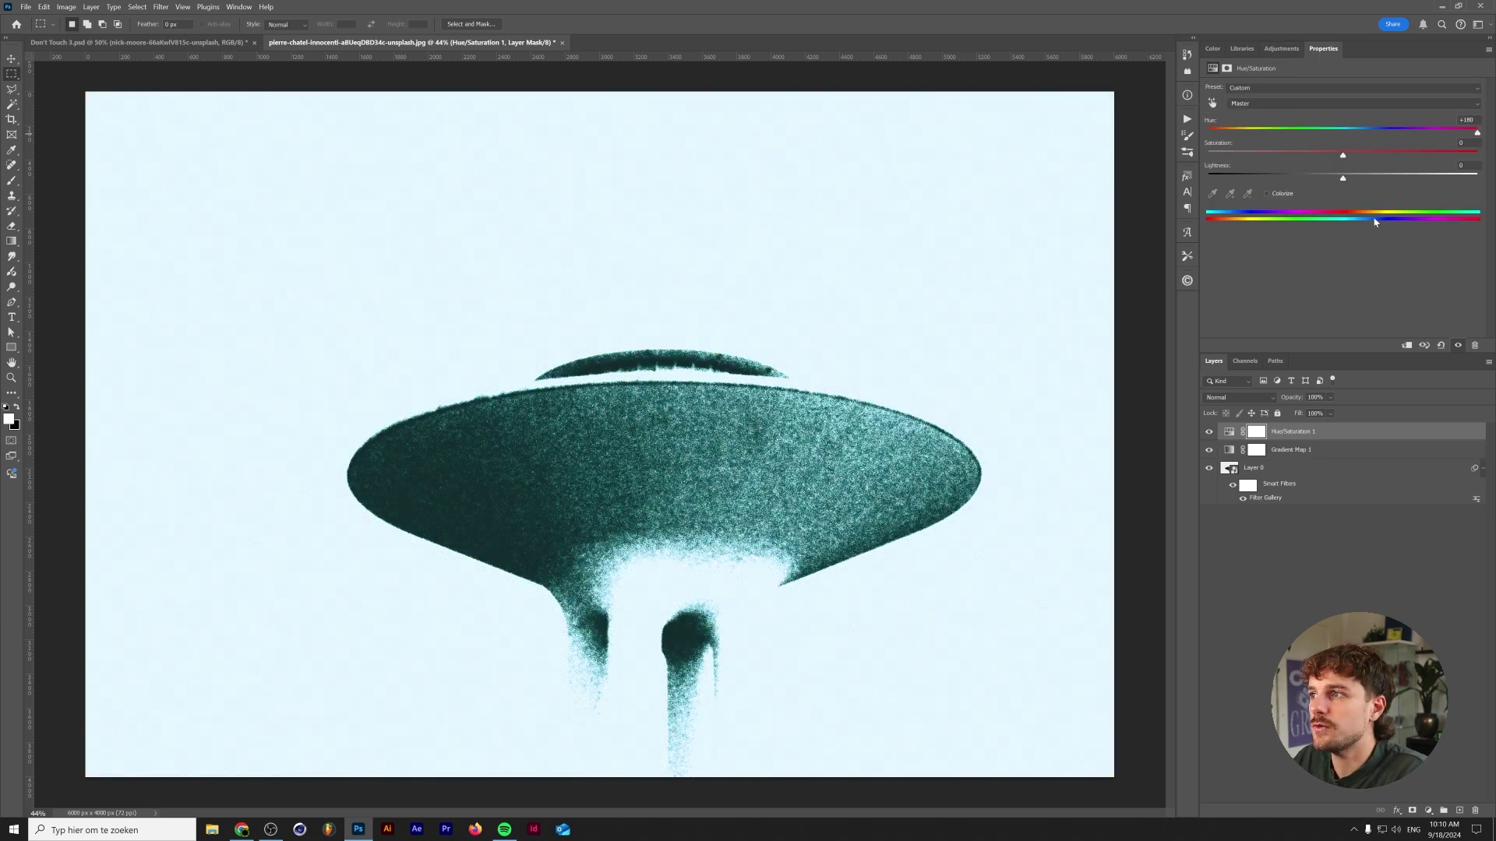
Try a -162 hue shift, then delete the Hue/Saturation 1 layer.
click(1220, 134)
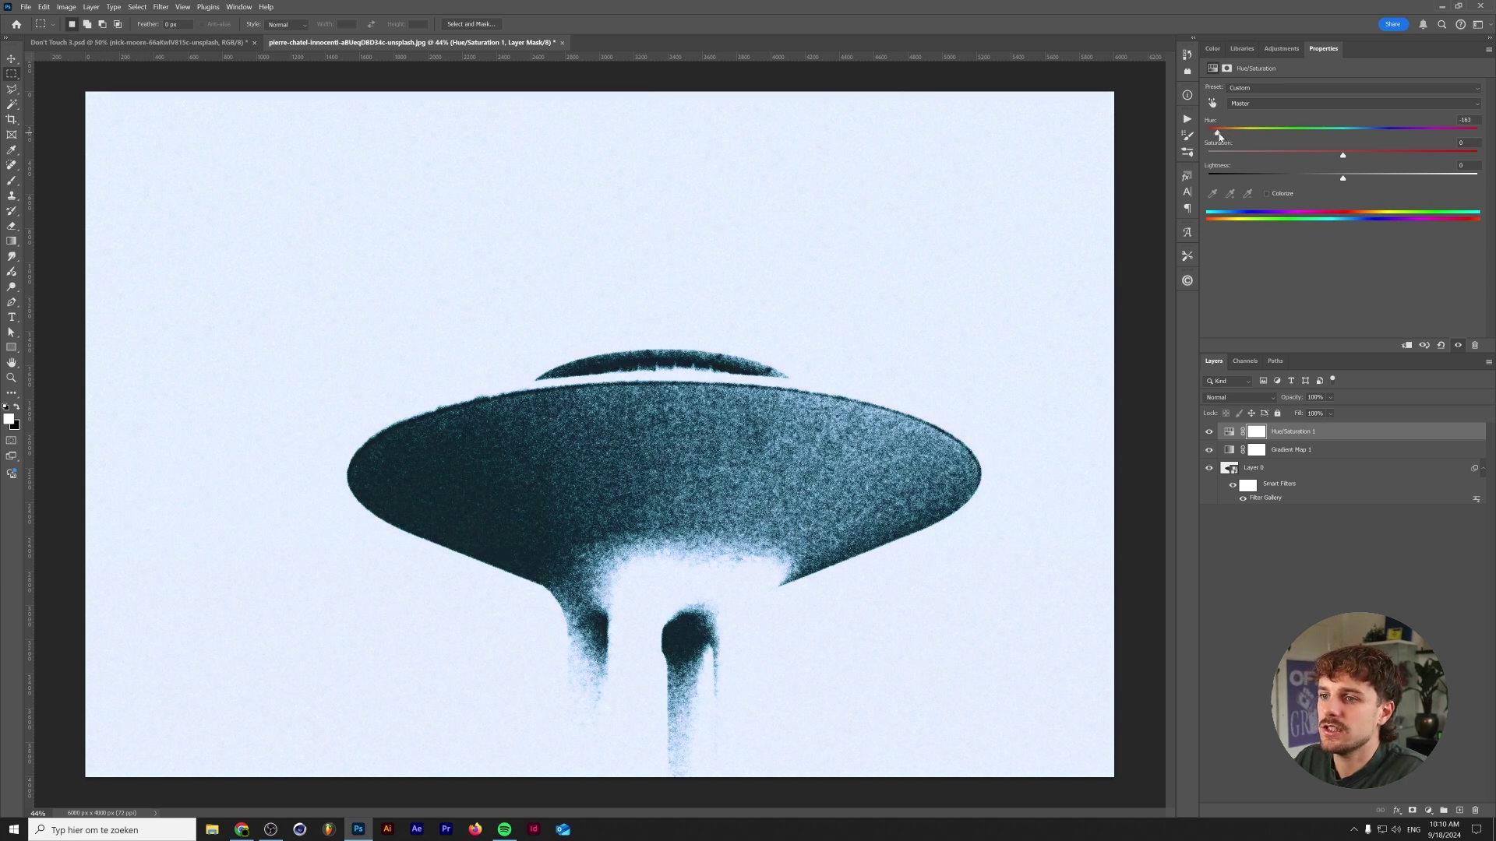
click(1285, 437)
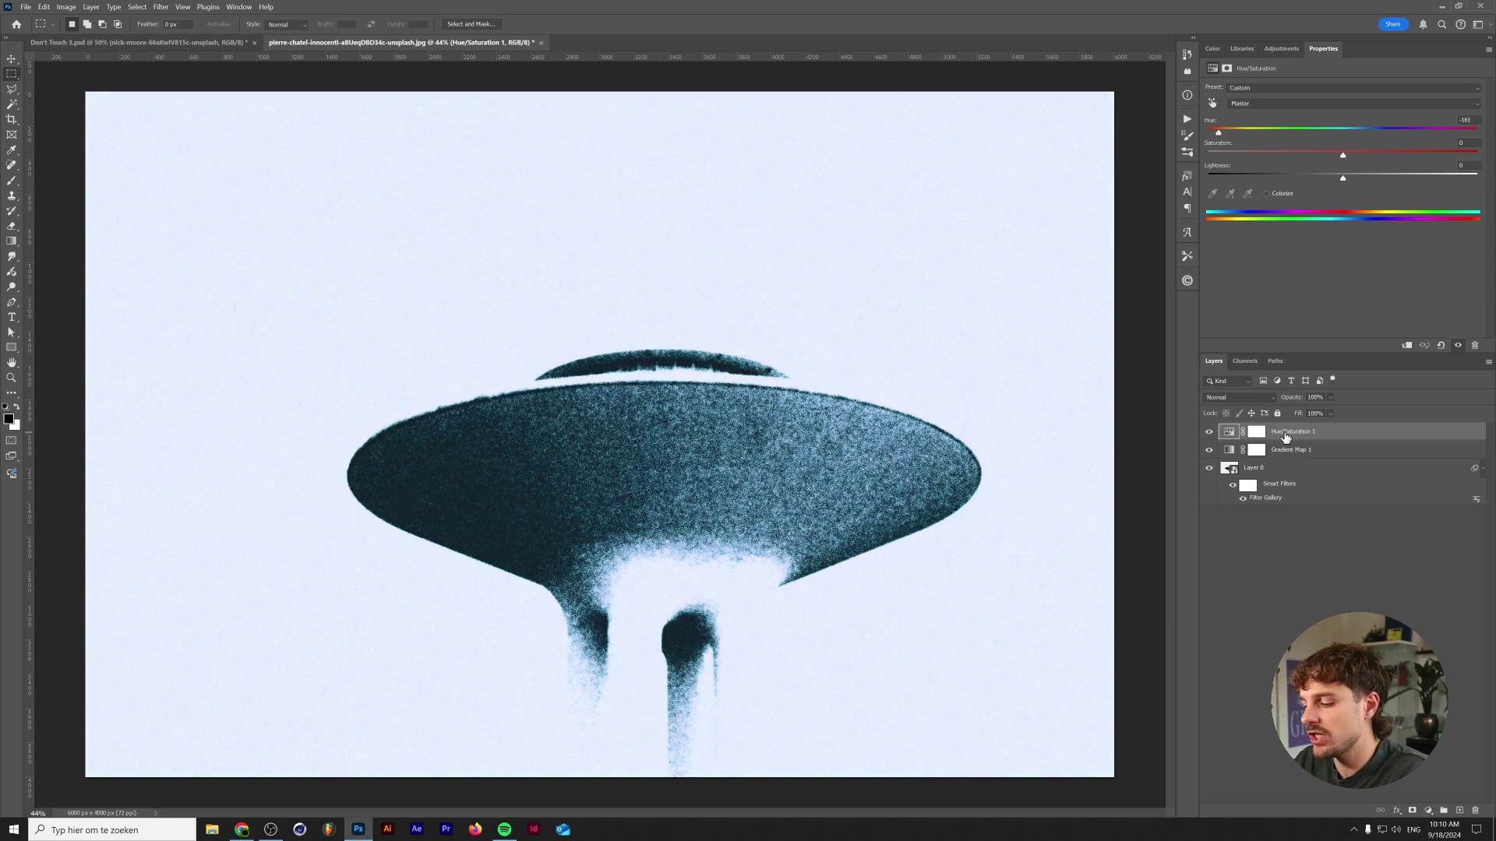
key(Delete)
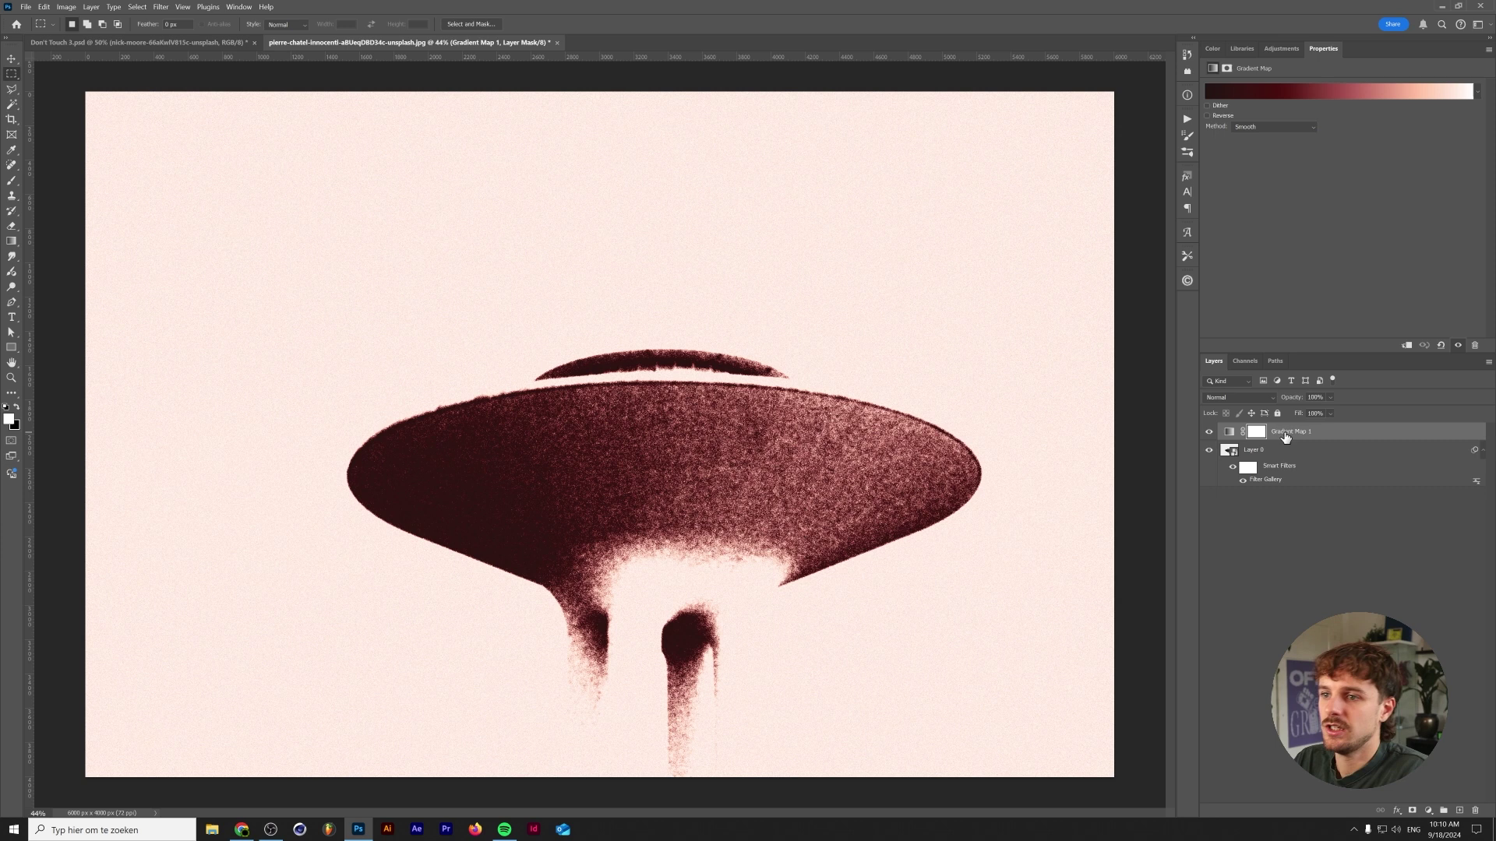
scroll(1161, 533, down, 2)
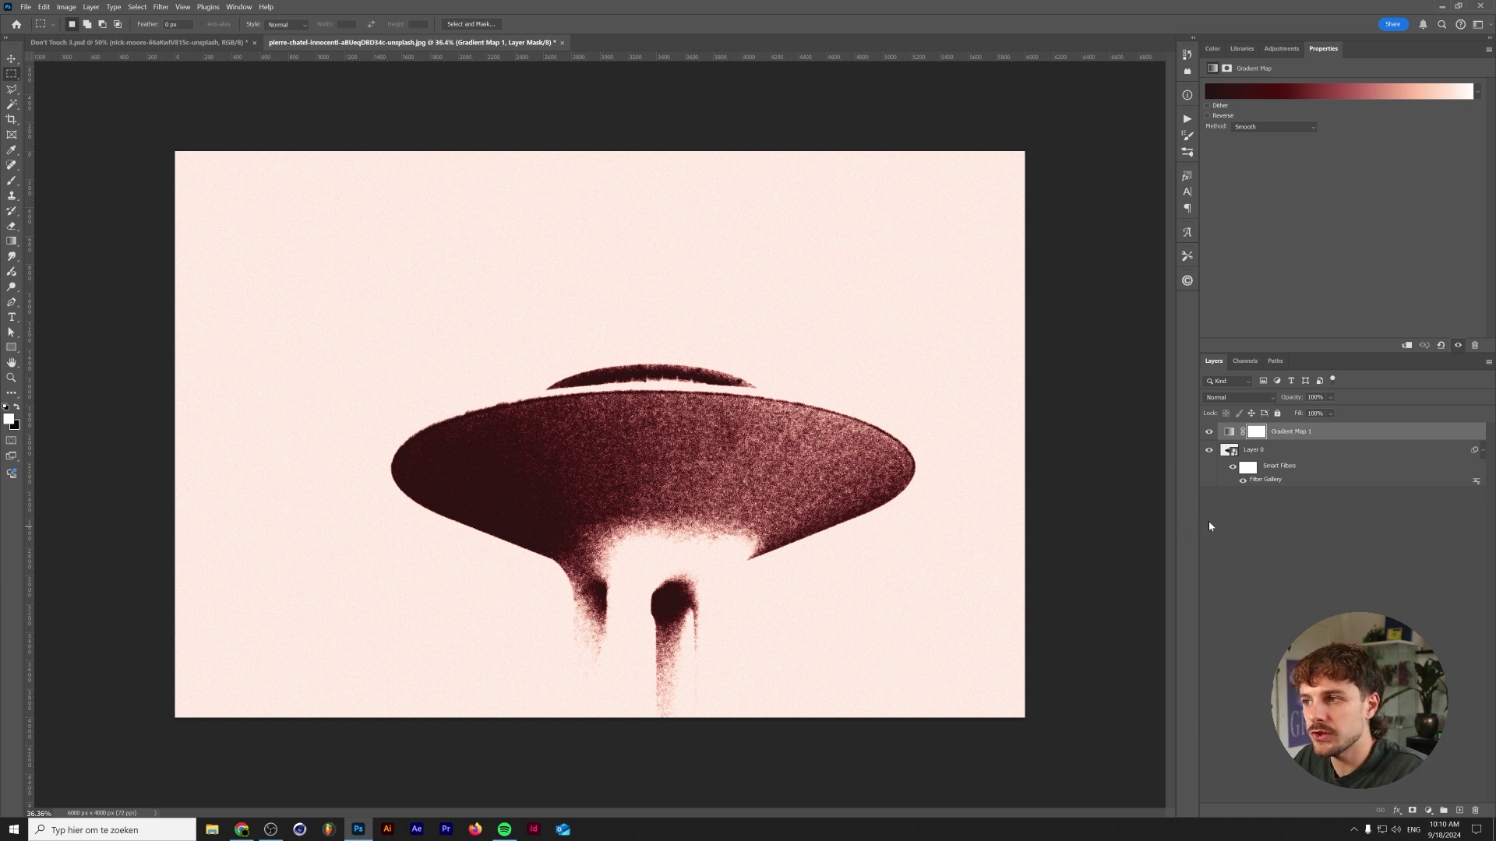
In the smart object's photo, select the subject and add a Gradient Fill with inverted mask.
double_click(1229, 452)
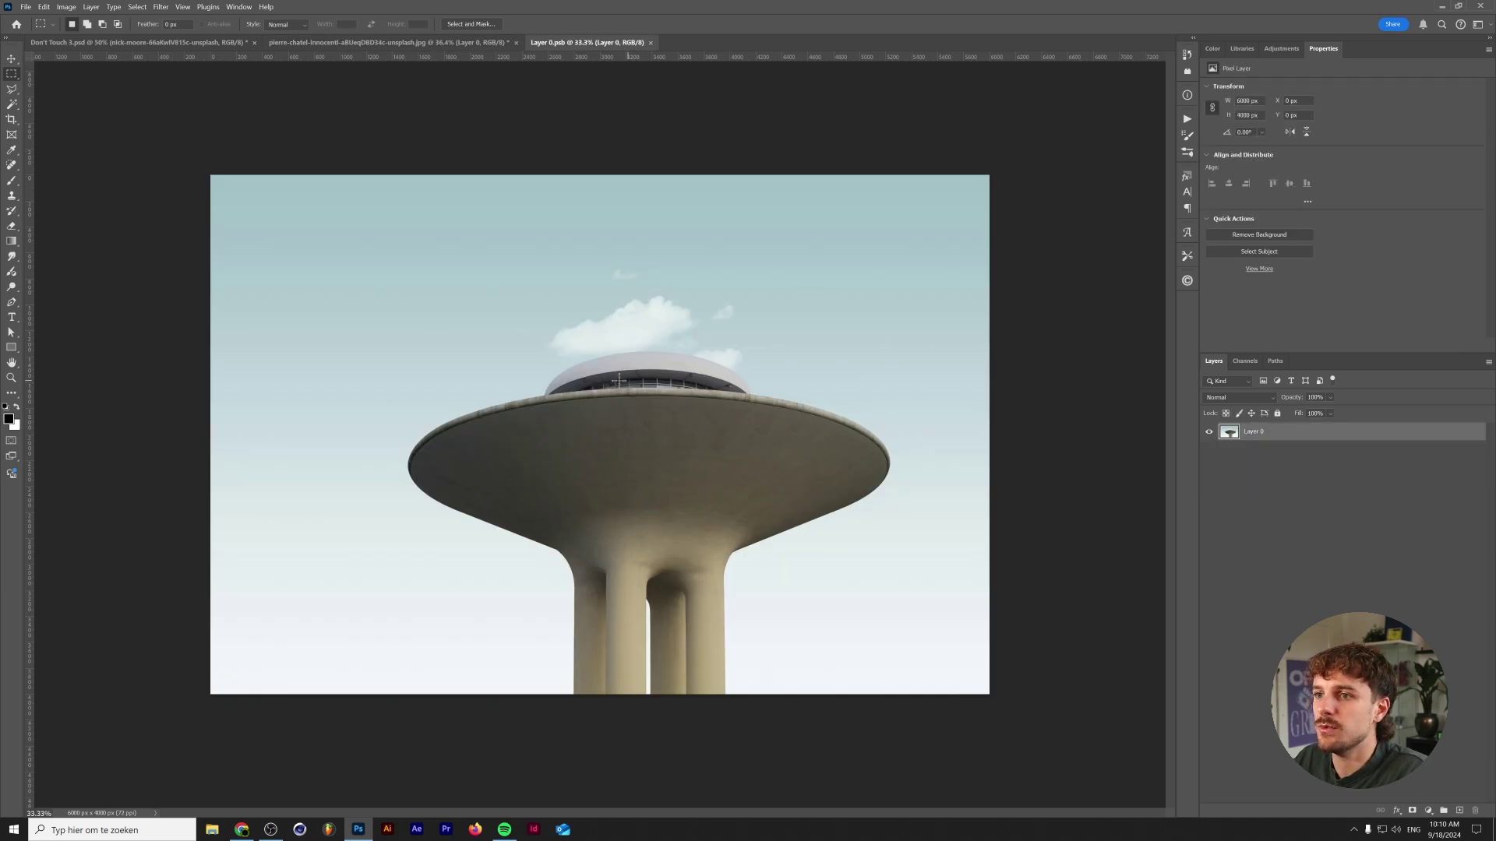
click(137, 6)
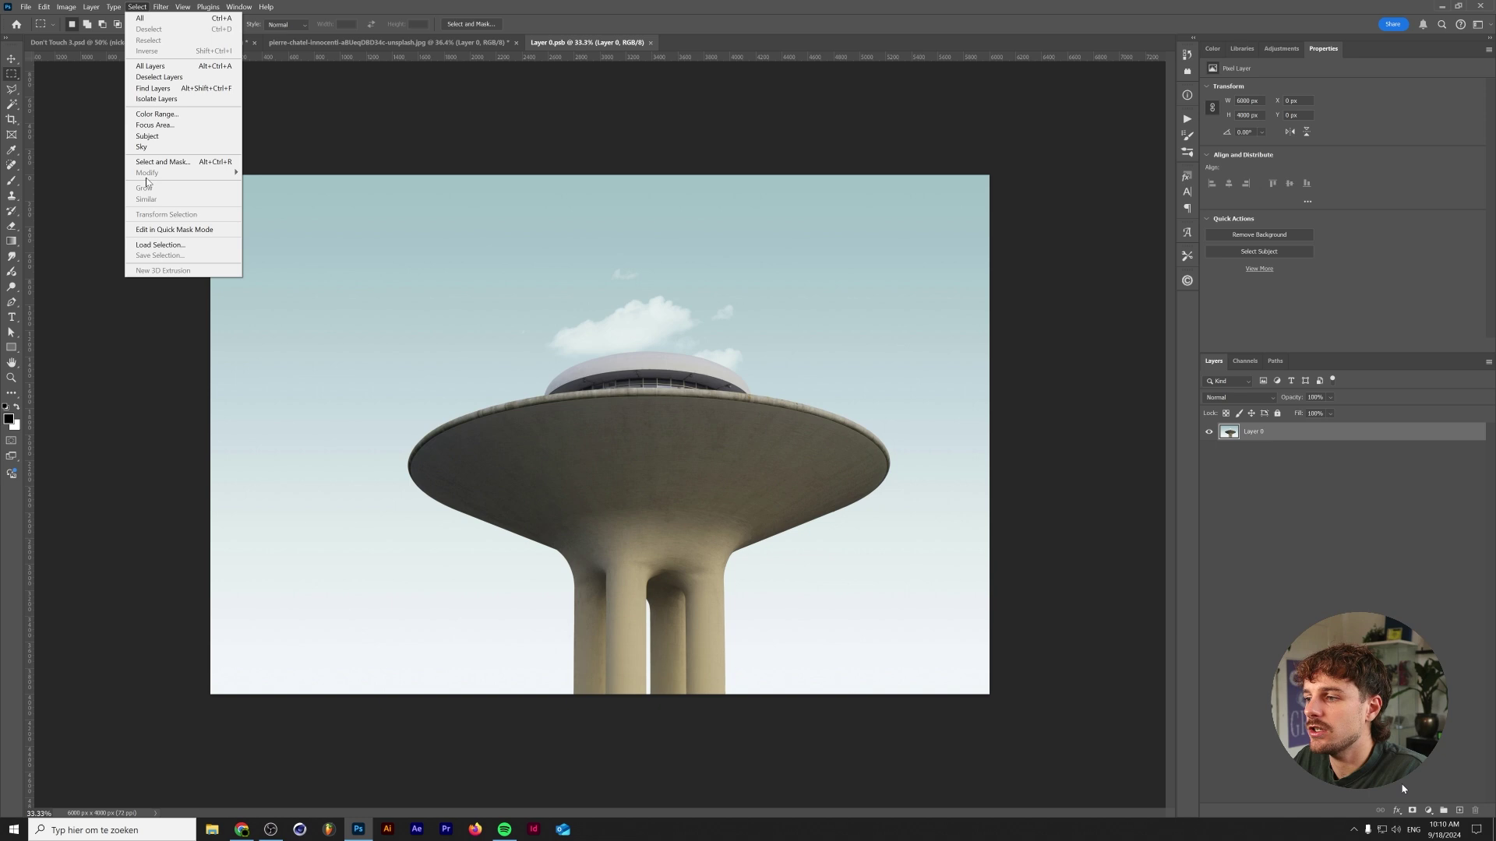
click(154, 138)
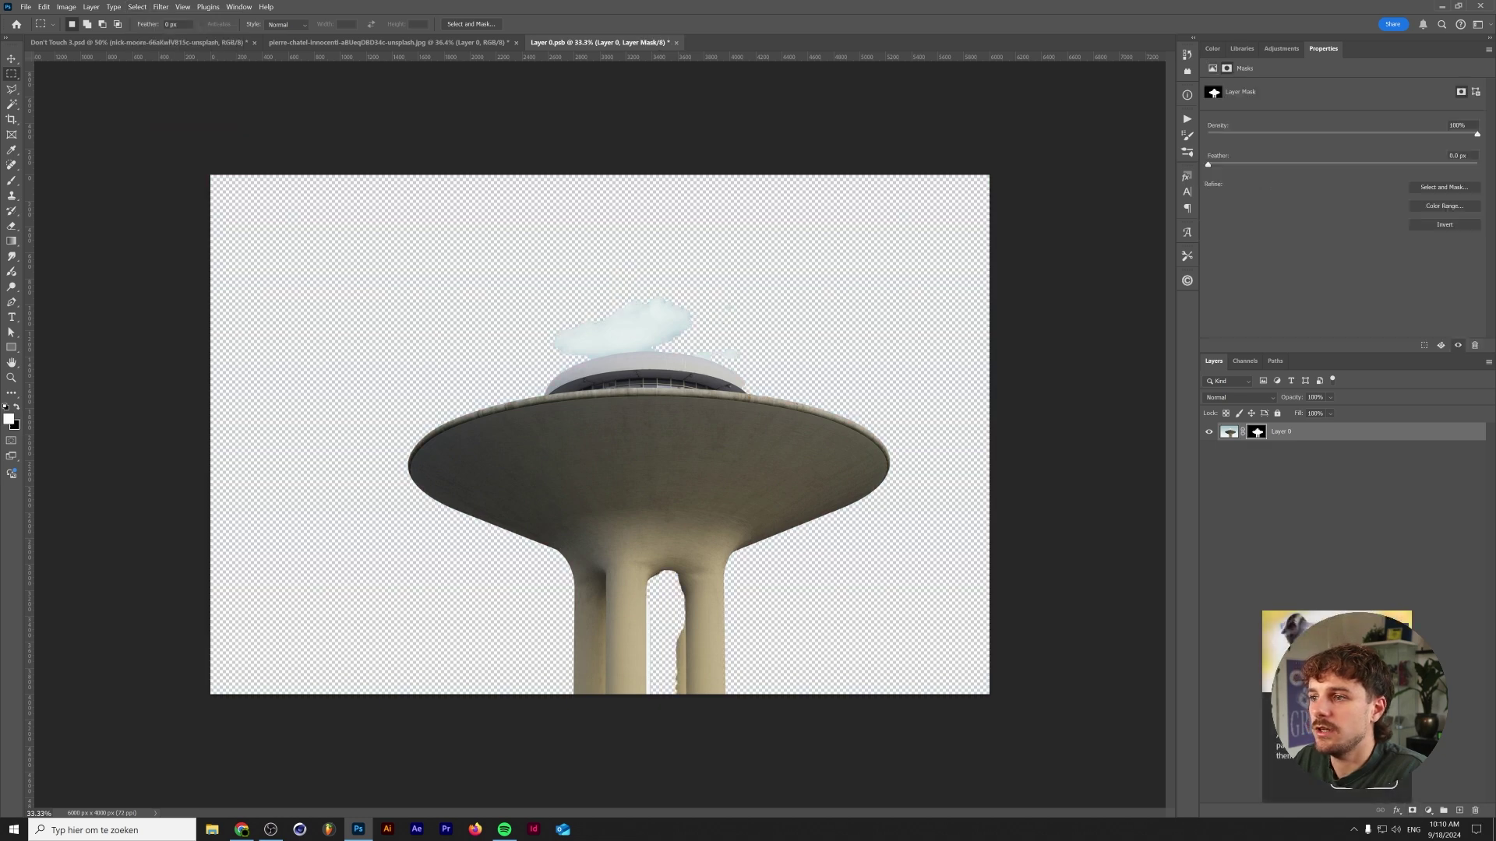
click(1428, 811)
click(1420, 614)
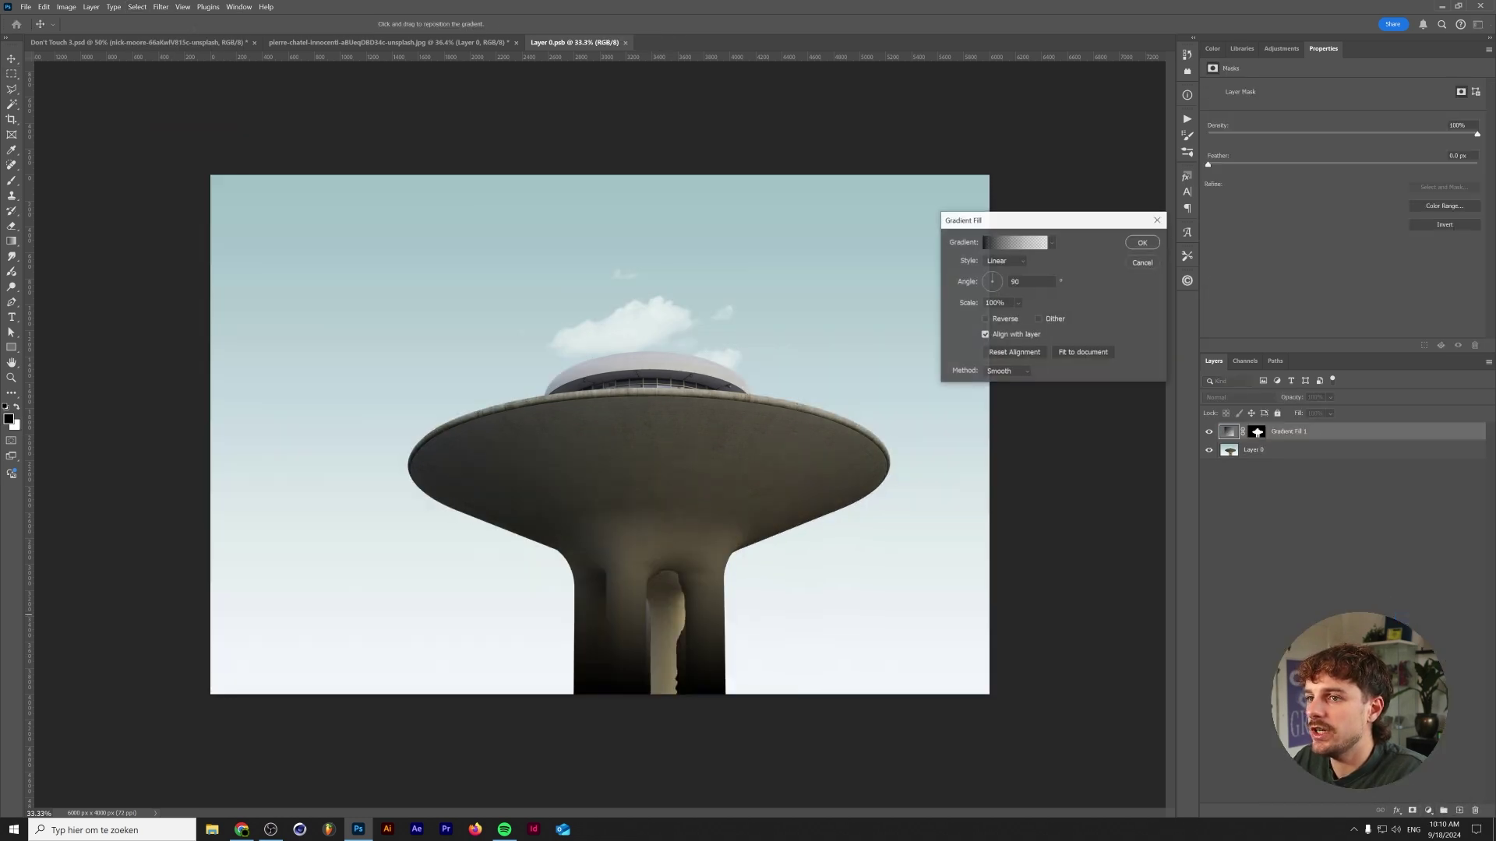
key(Return)
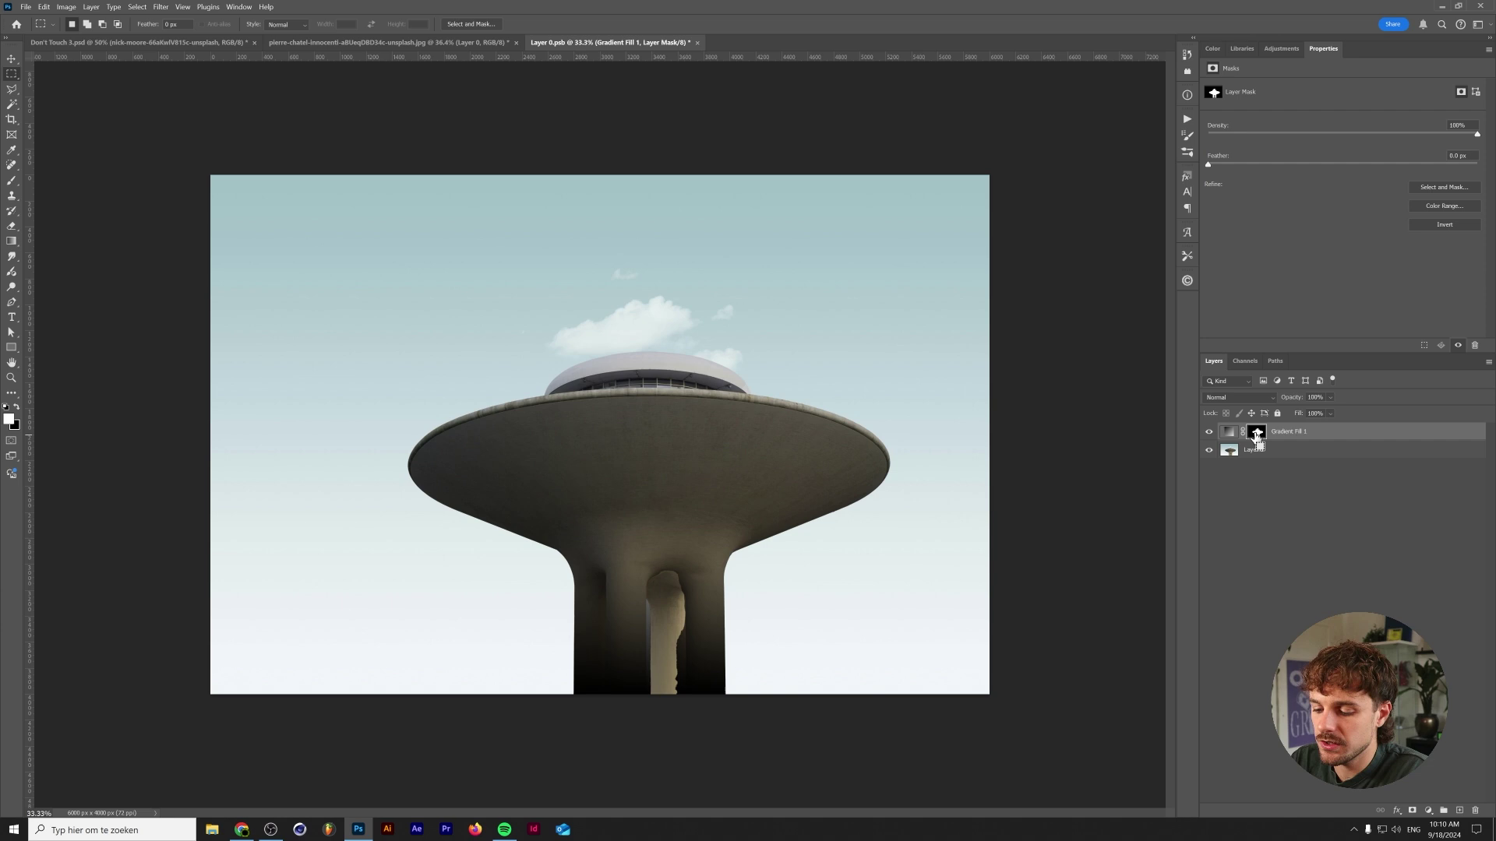
drag(1256, 438, 1256, 441)
key(ctrl+i)
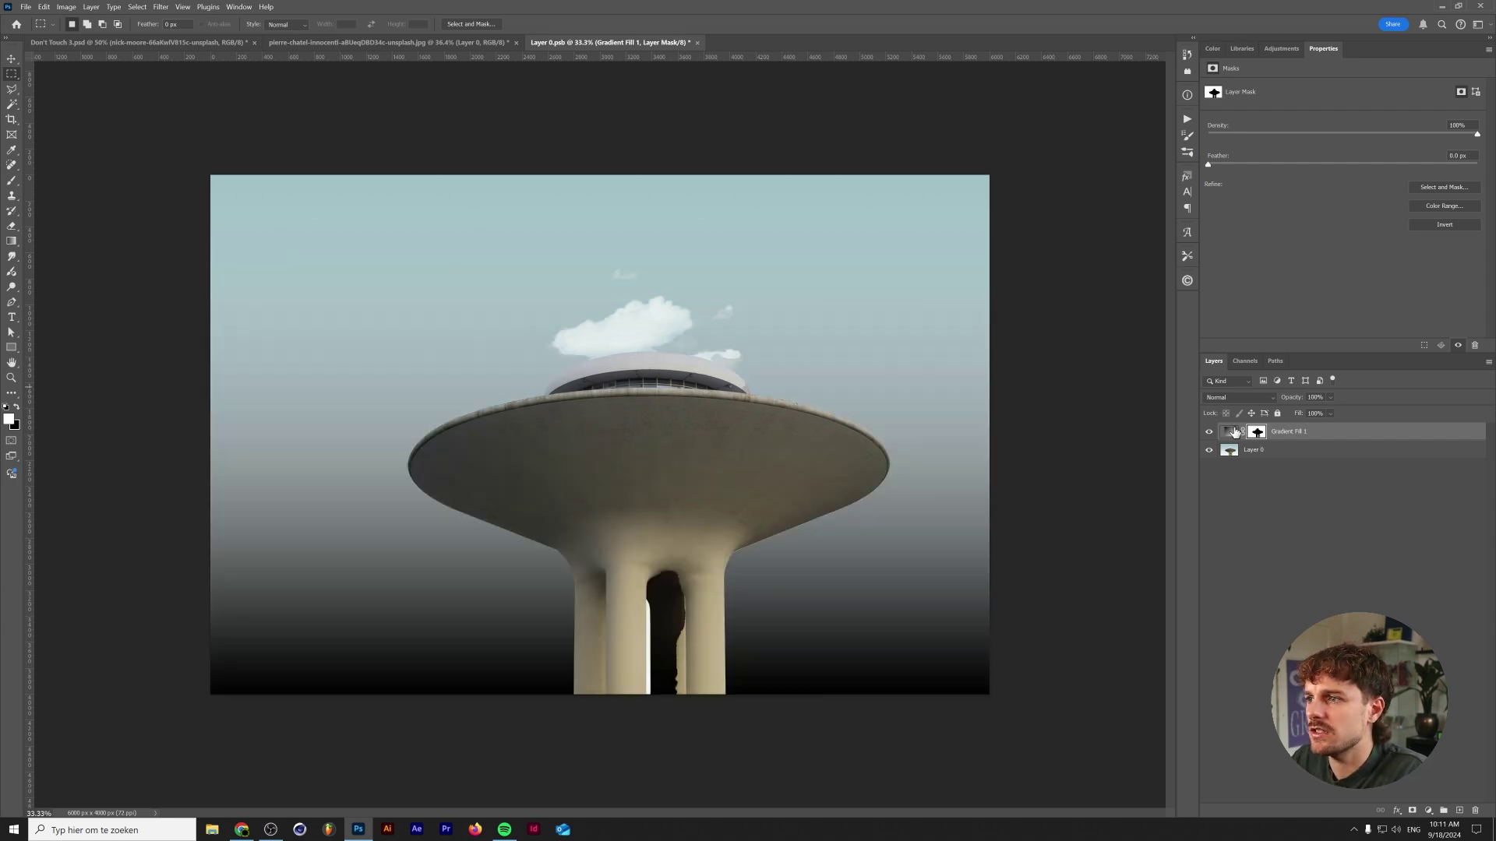
Set the gradient fill to Multiply, angle -95, 50% opacity, save, and return to the UFO document.
click(1235, 397)
click(1224, 450)
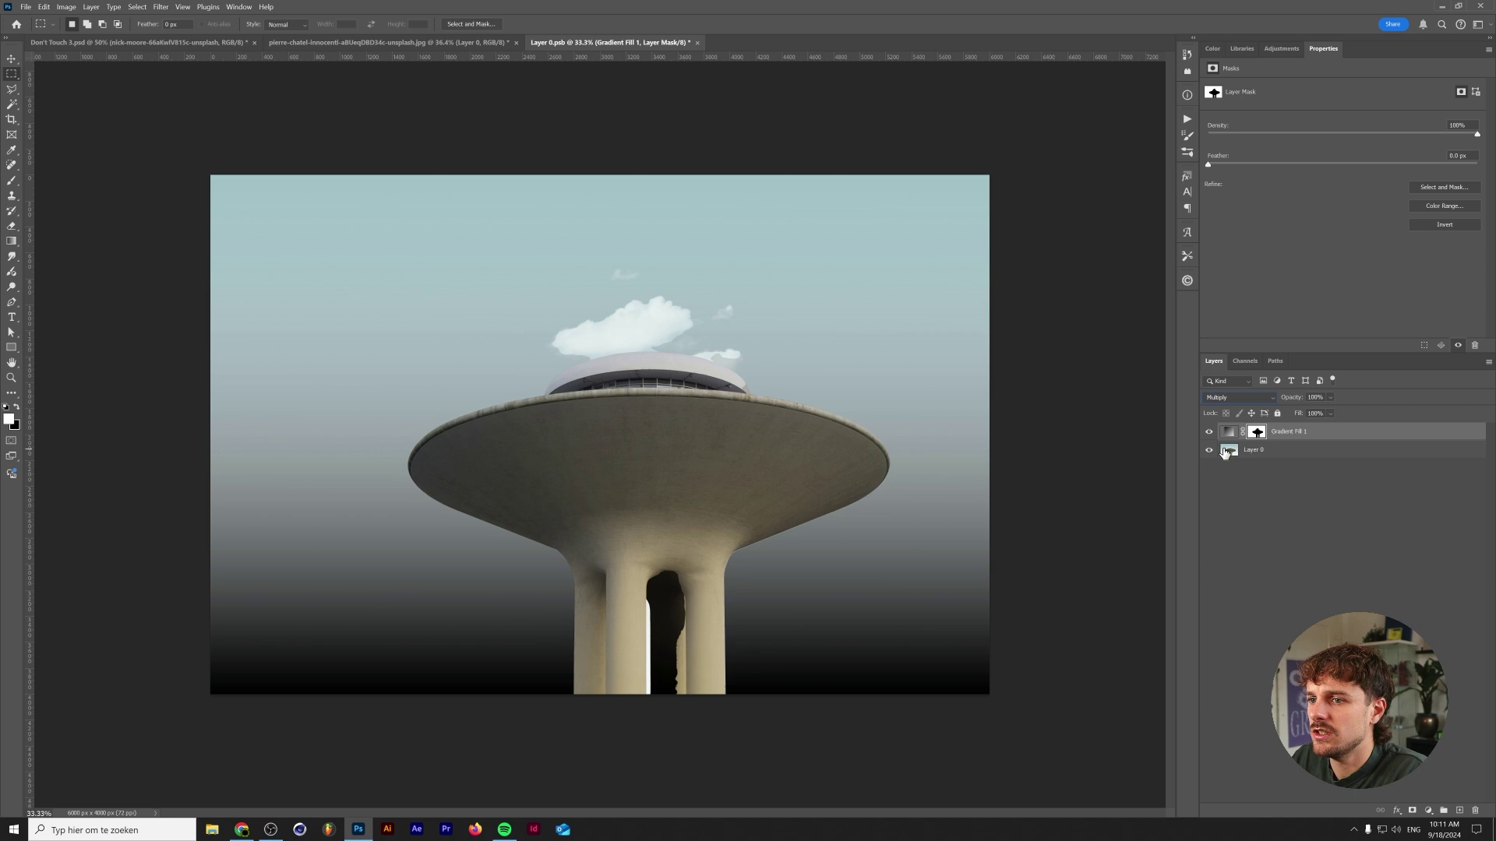
double_click(1221, 433)
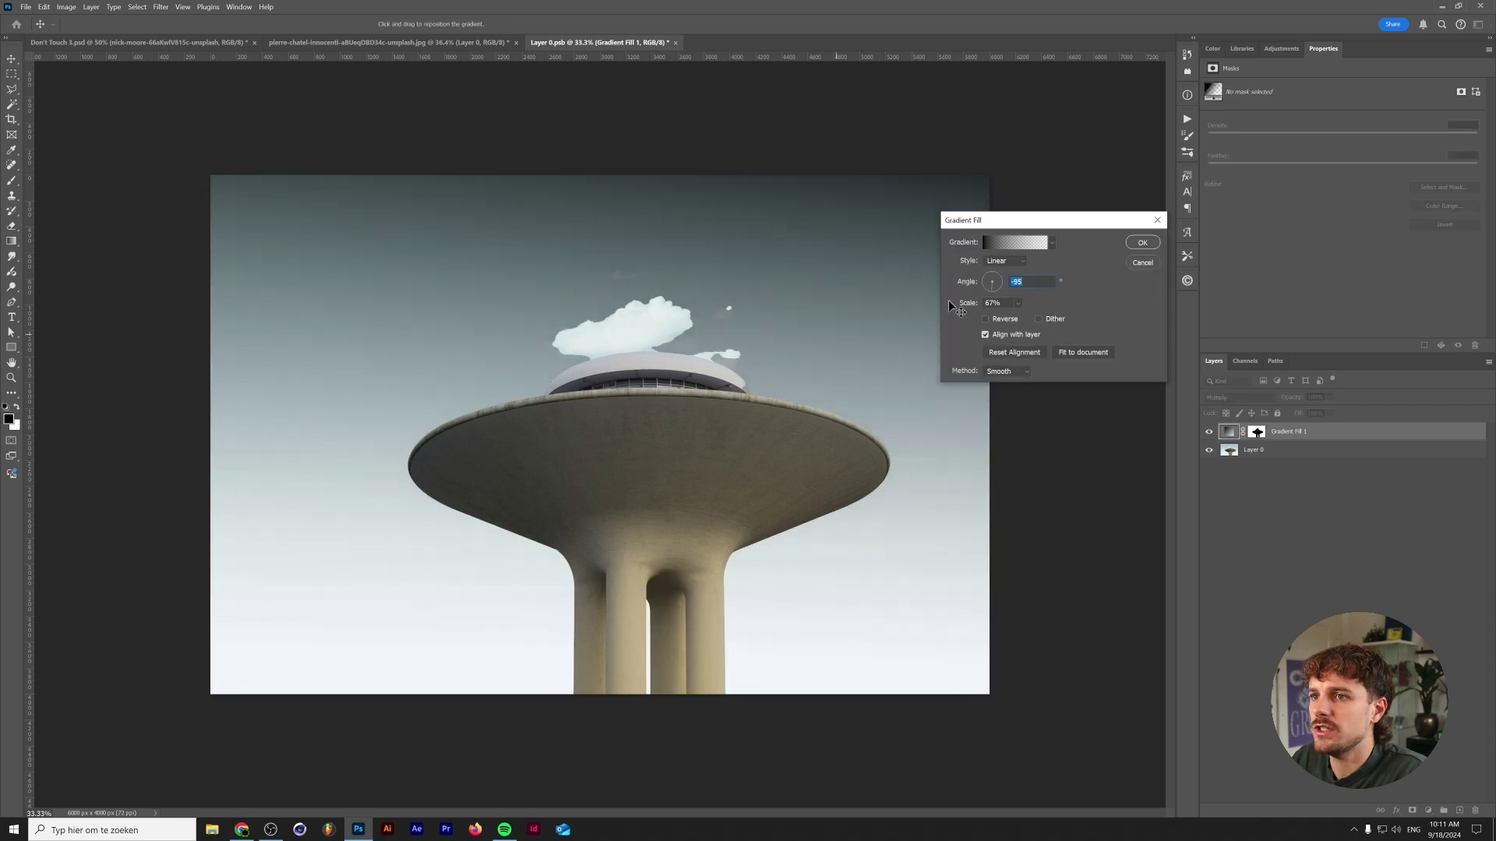
click(1142, 242)
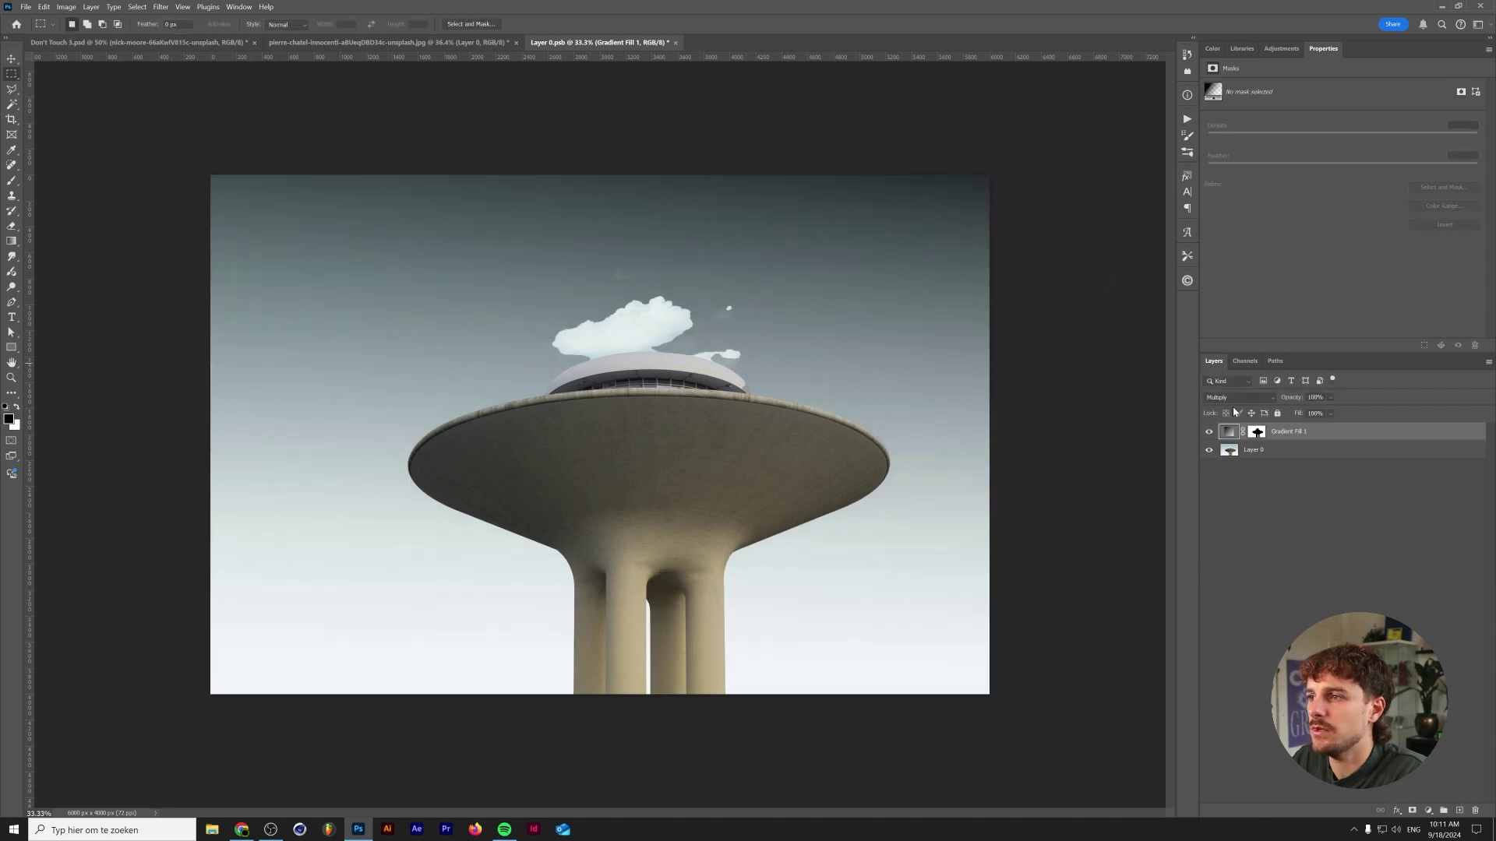
text(50)
key(Return)
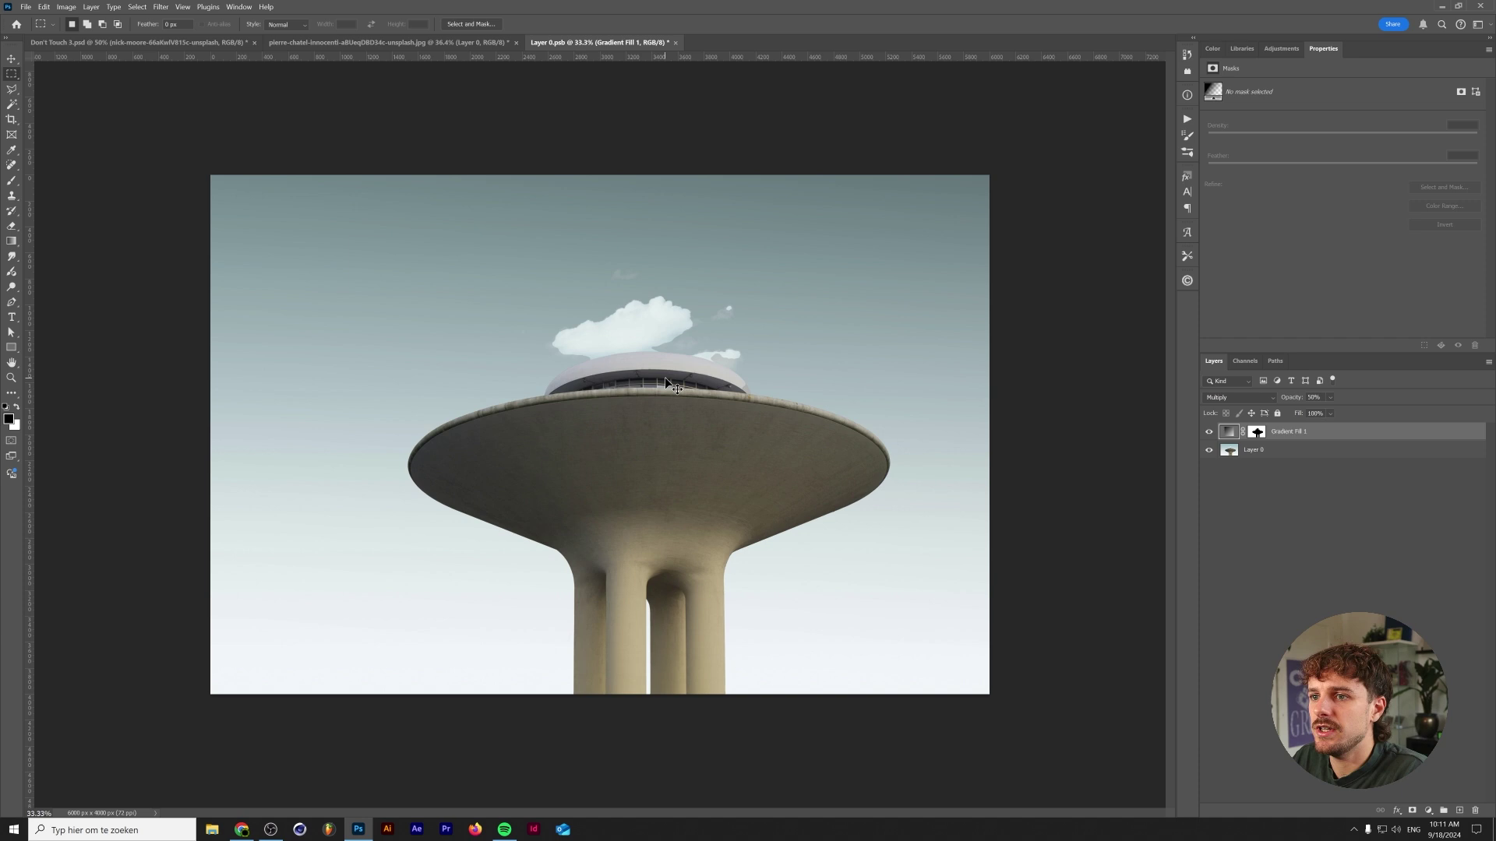
key(ctrl+s)
click(296, 42)
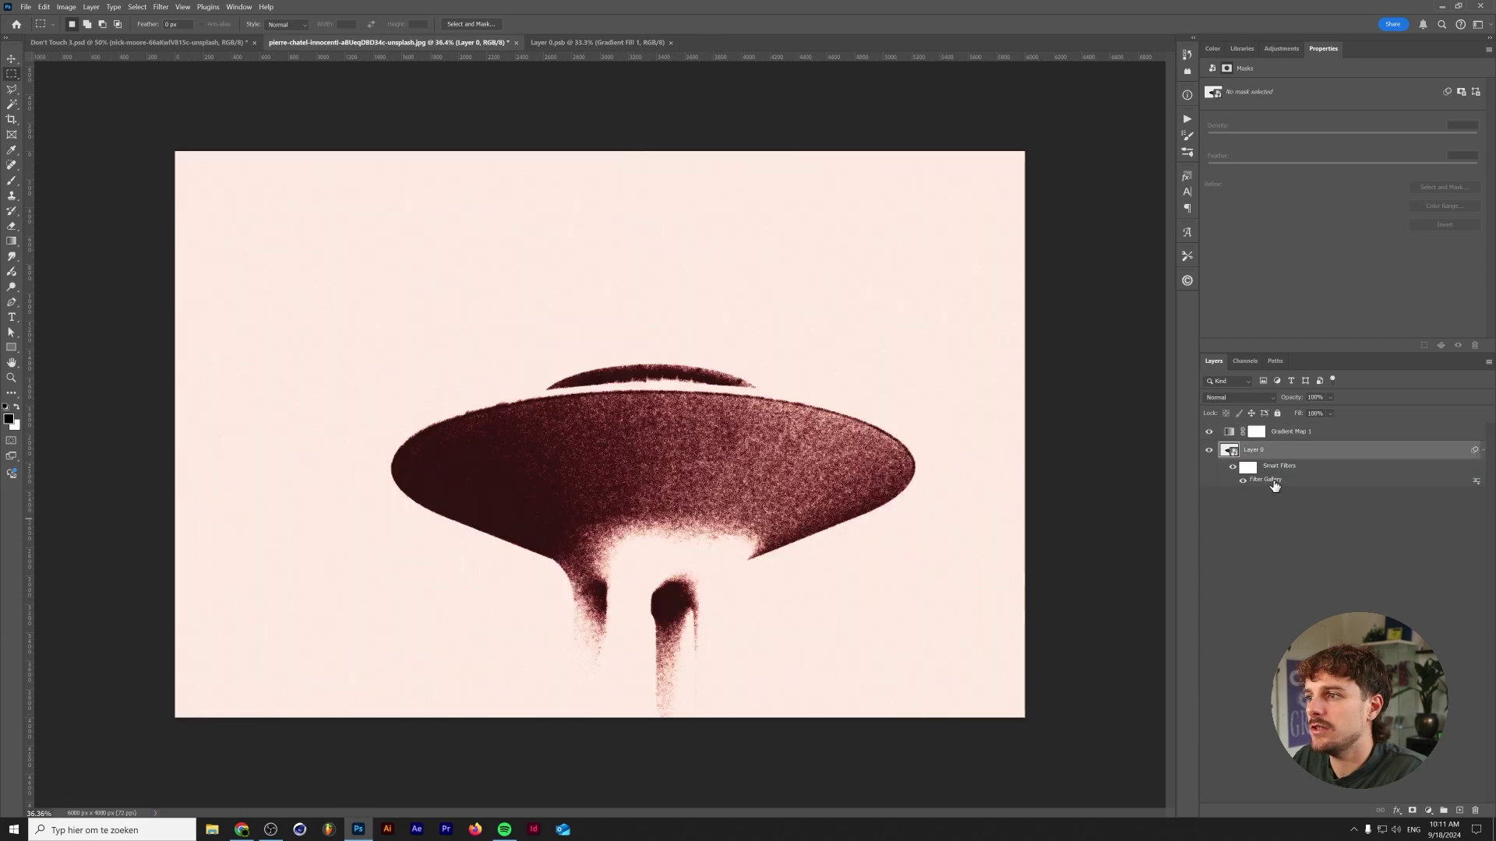
Reopen Layer 0's Filter Gallery with Ctrl+Alt+F and raise Torn Edges Image Balance to 32.
key(ctrl+alt+f)
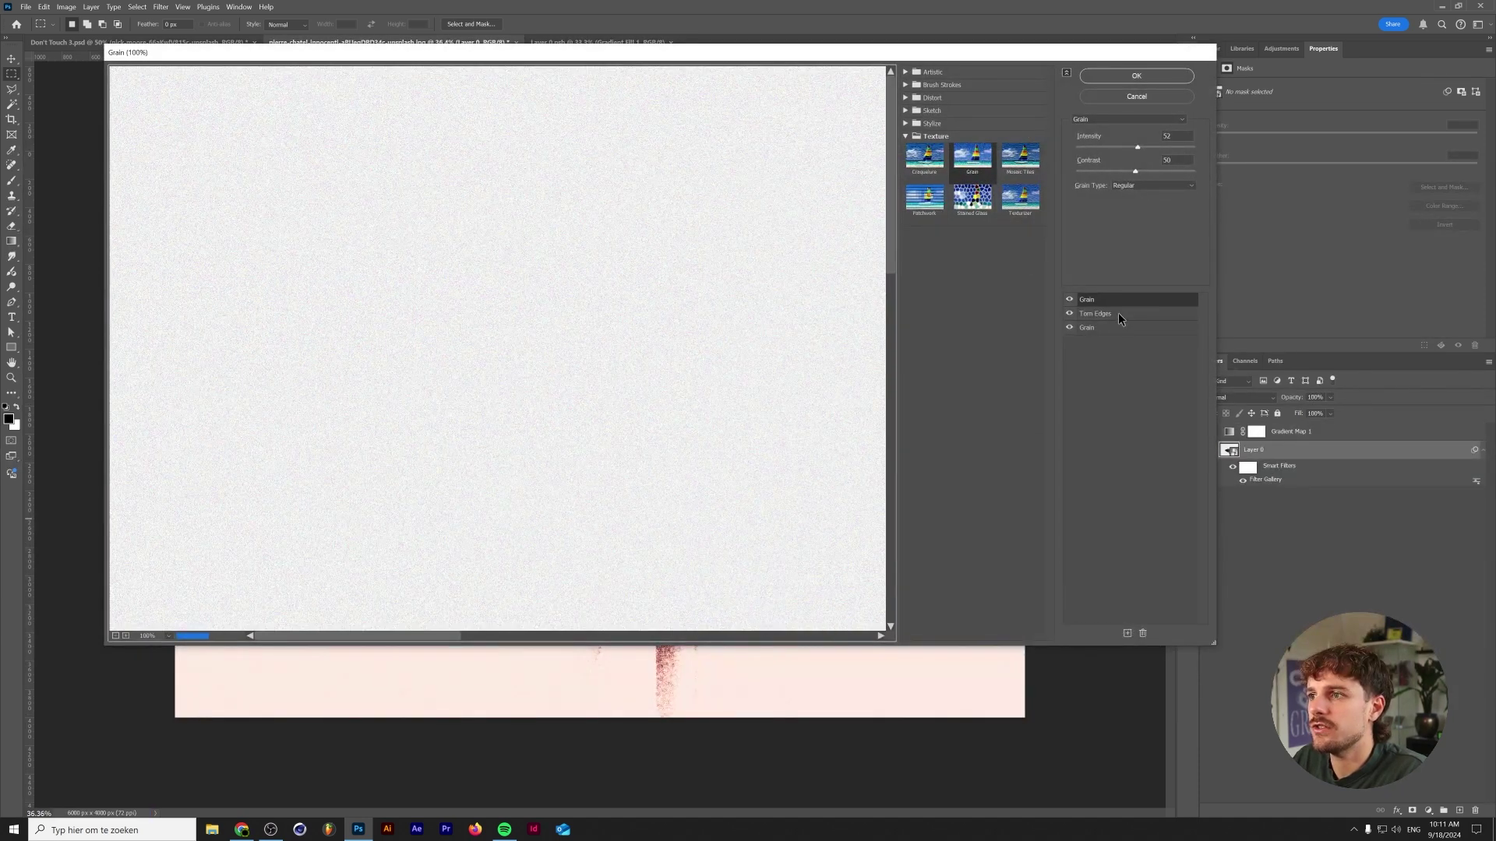
click(116, 636)
click(116, 635)
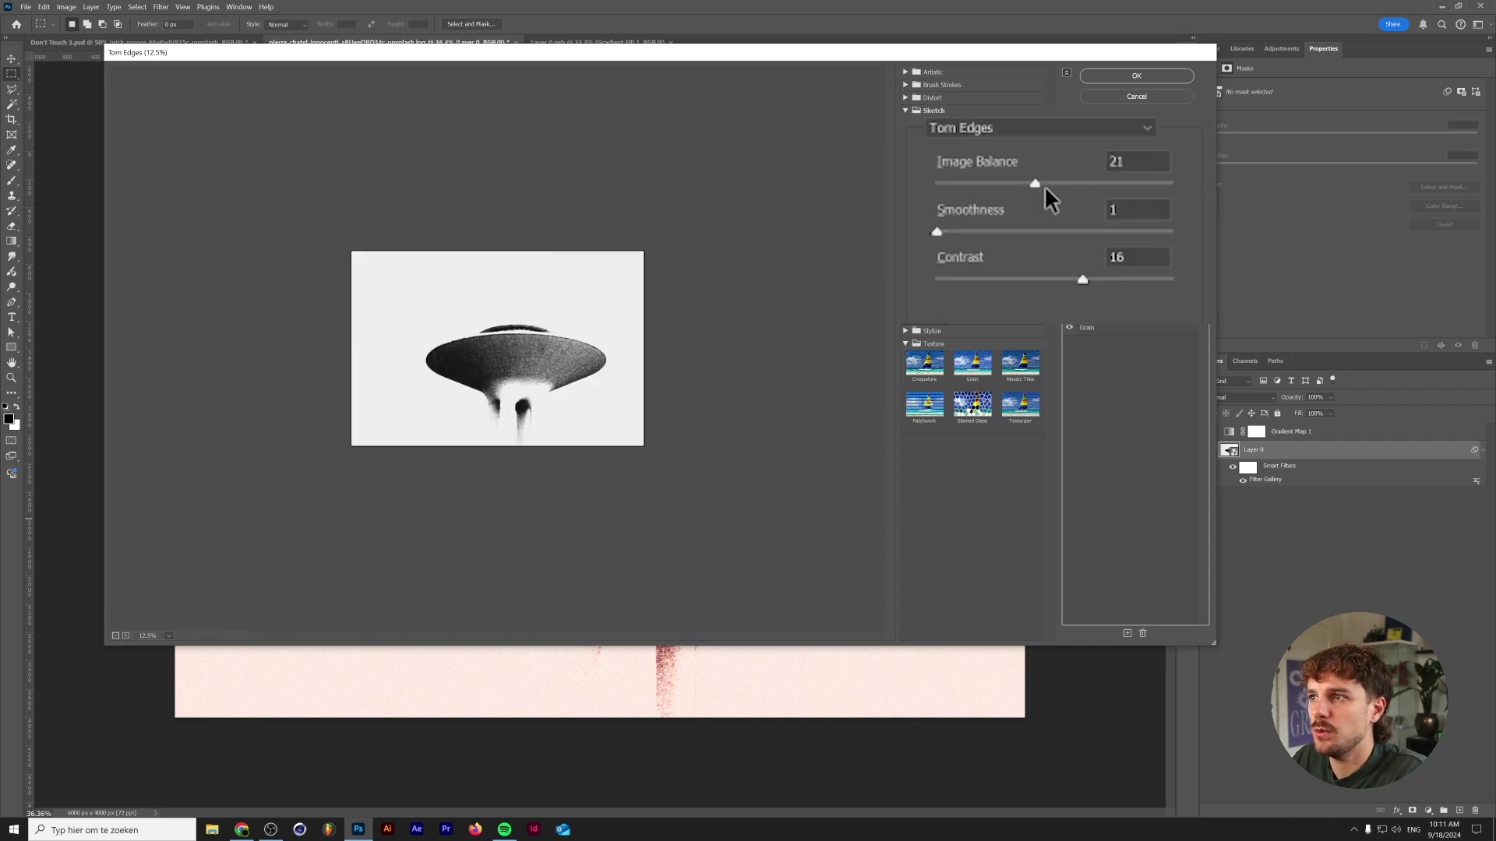
click(1058, 184)
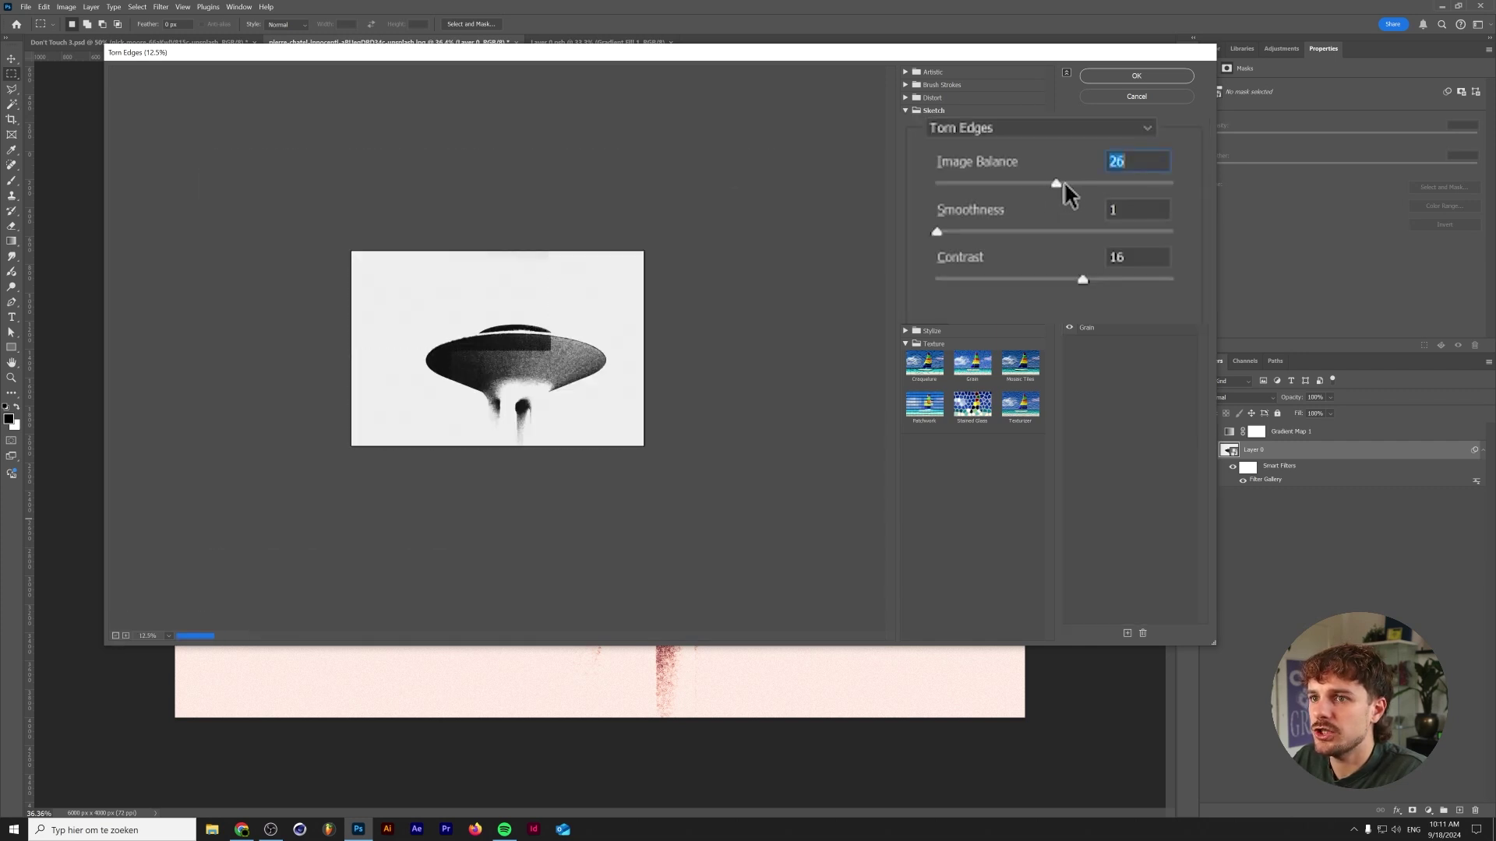
drag(1068, 182, 1075, 183)
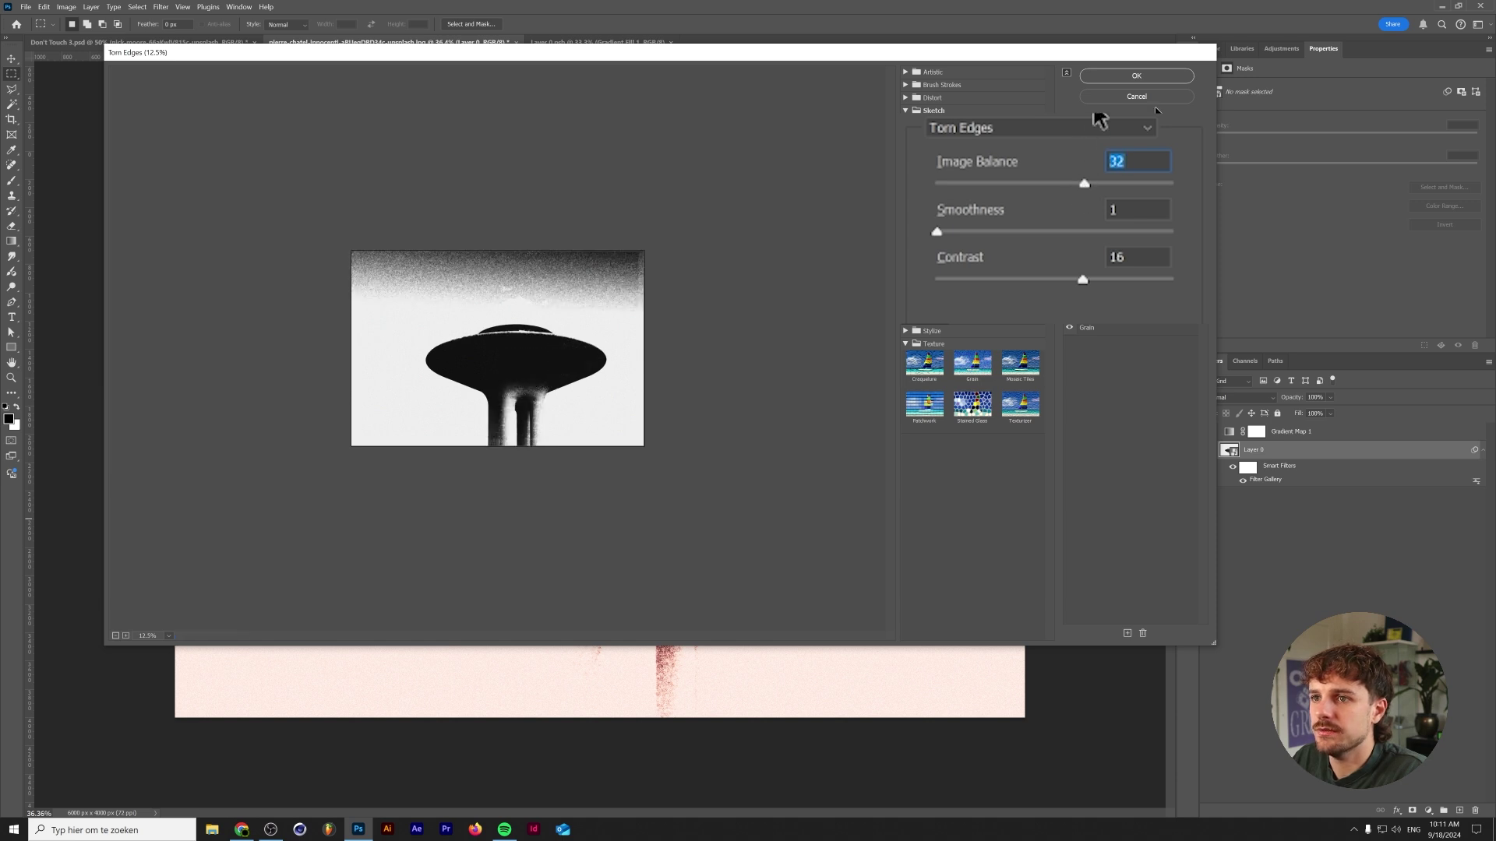
click(1136, 75)
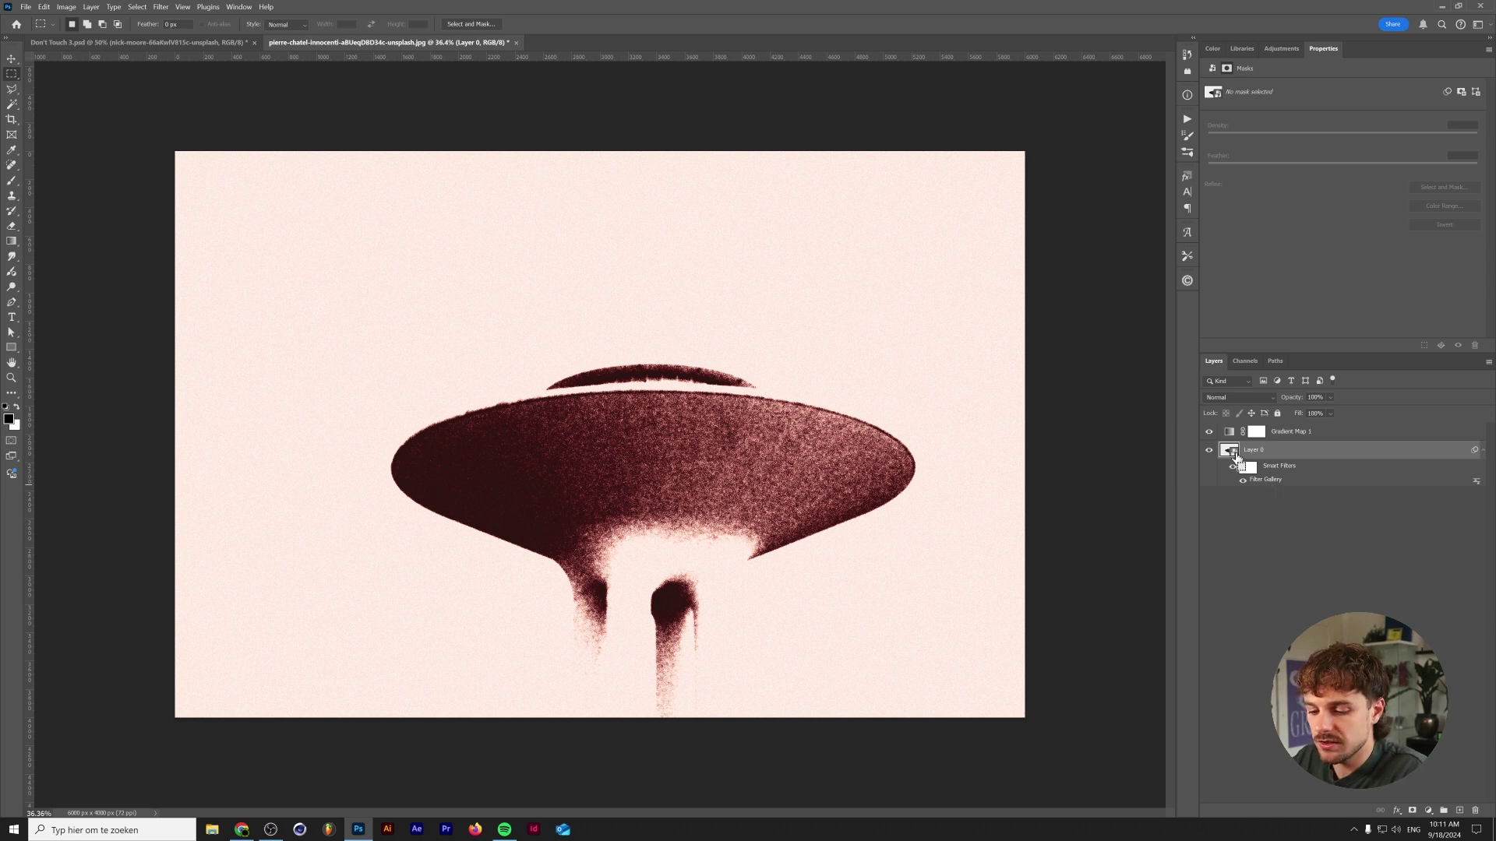
Duplicate Layer 0 and reapply the Filter Gallery stack to the copy, with Torn Edges Image Balance raised to 30.
key(ctrl+j)
double_click(1265, 479)
click(116, 636)
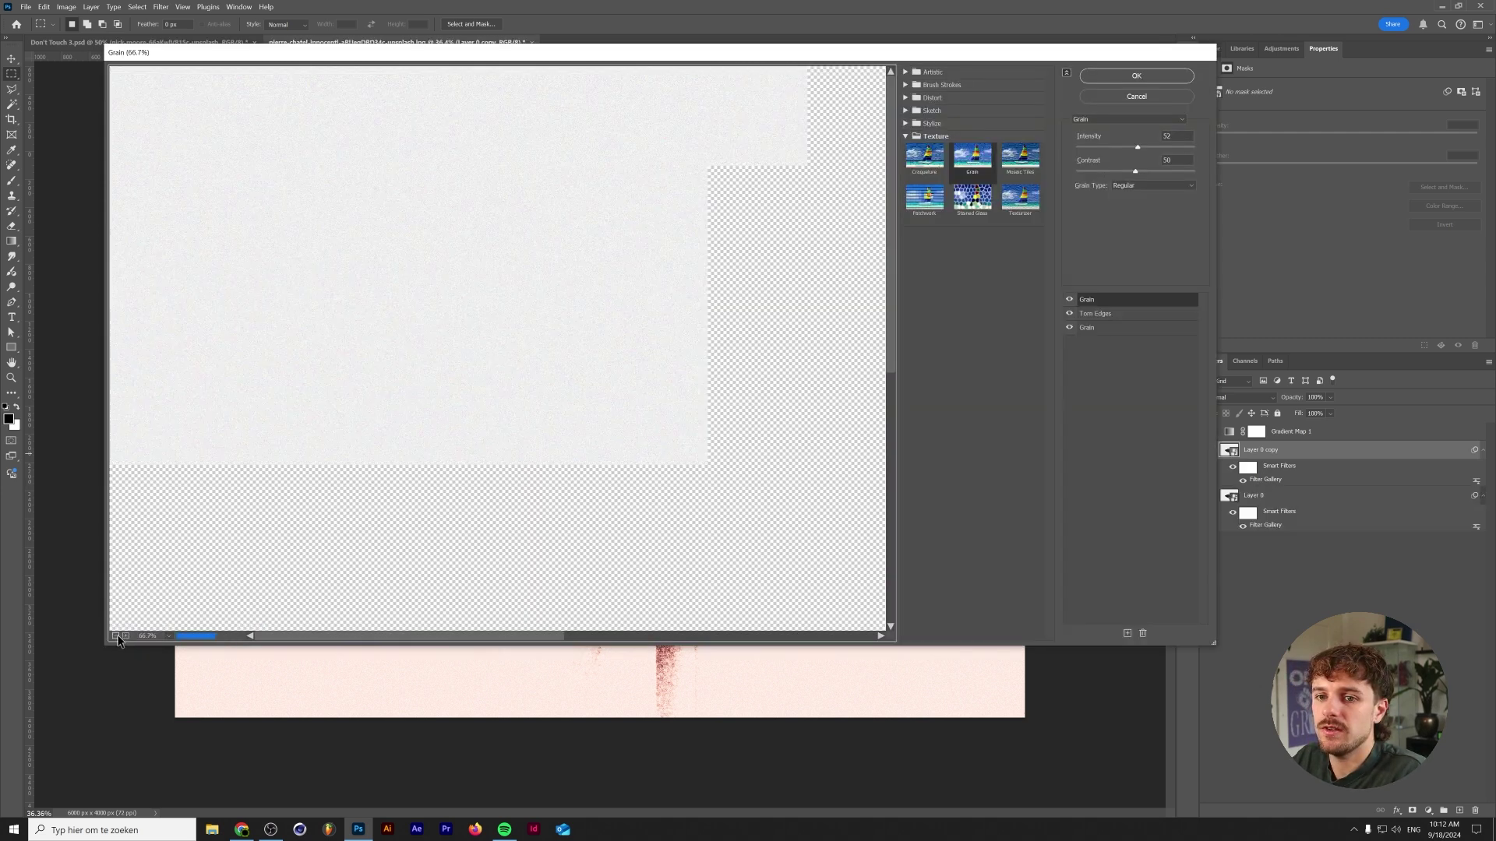
click(115, 636)
click(115, 636)
click(115, 636)
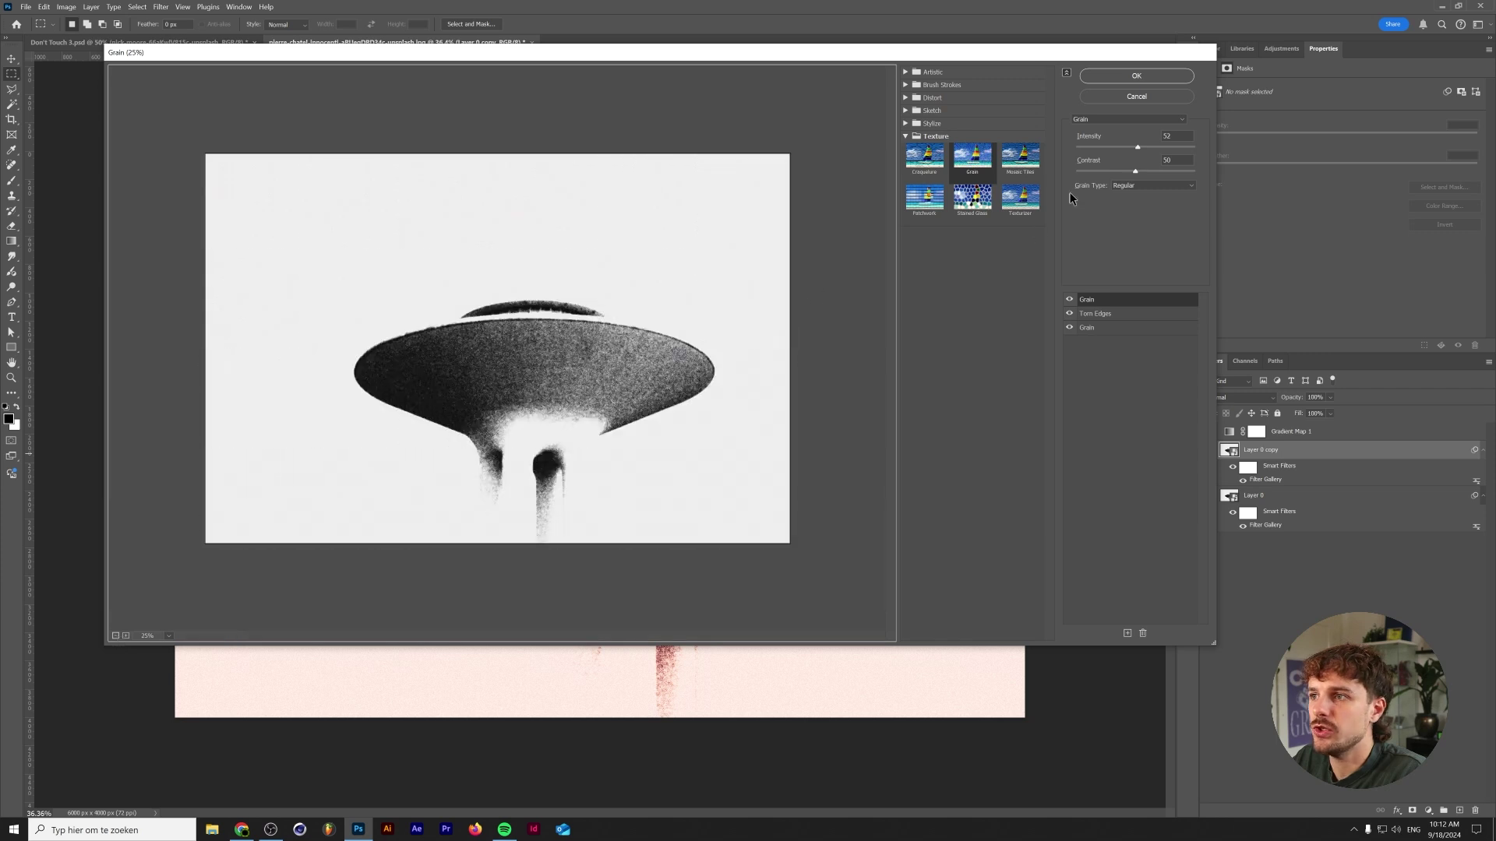
click(1107, 325)
click(1107, 313)
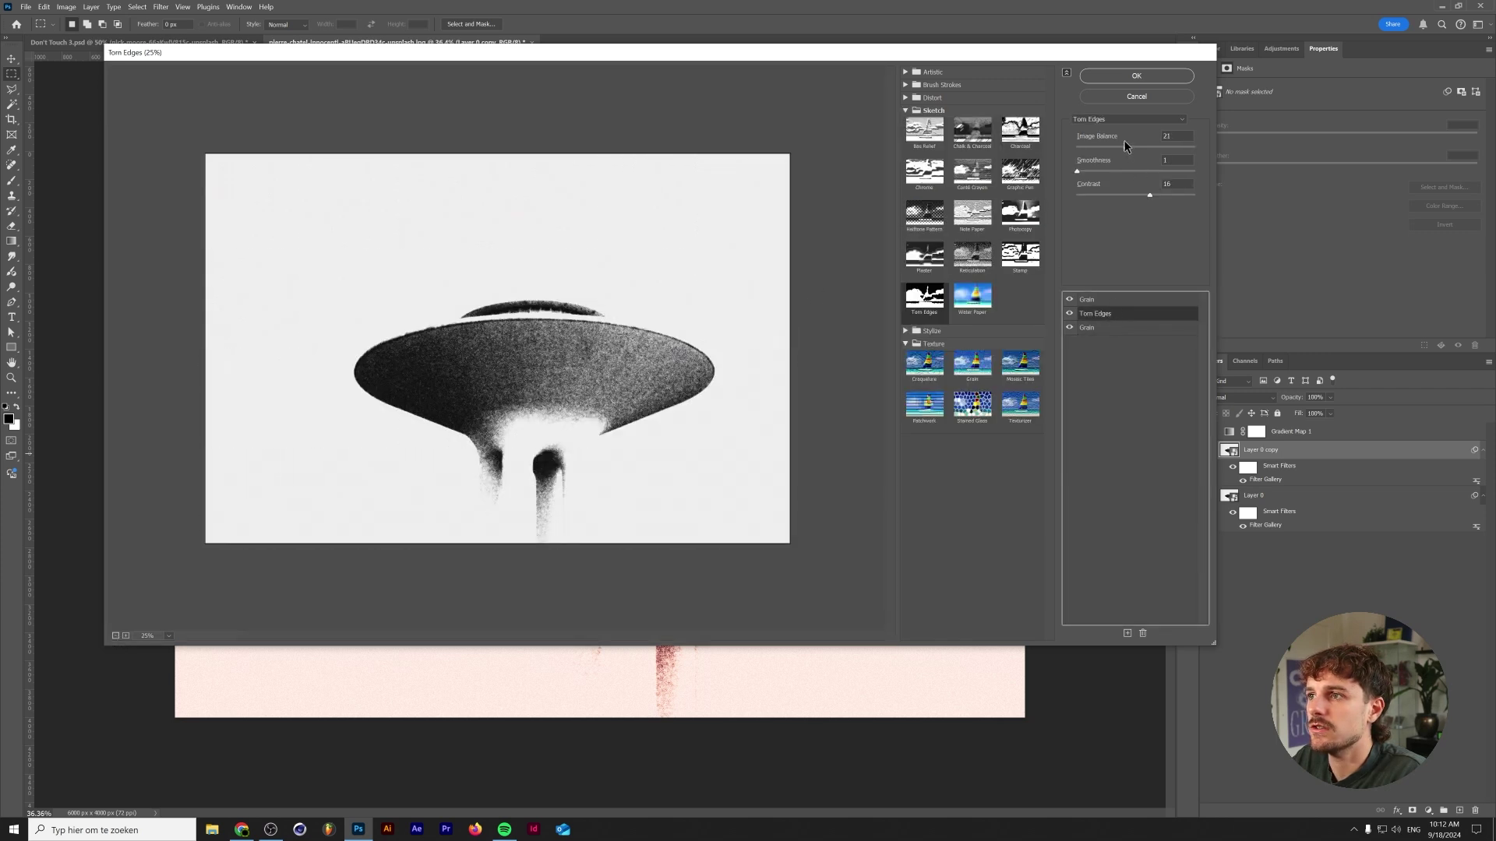
drag(1128, 147, 1101, 180)
key(Return)
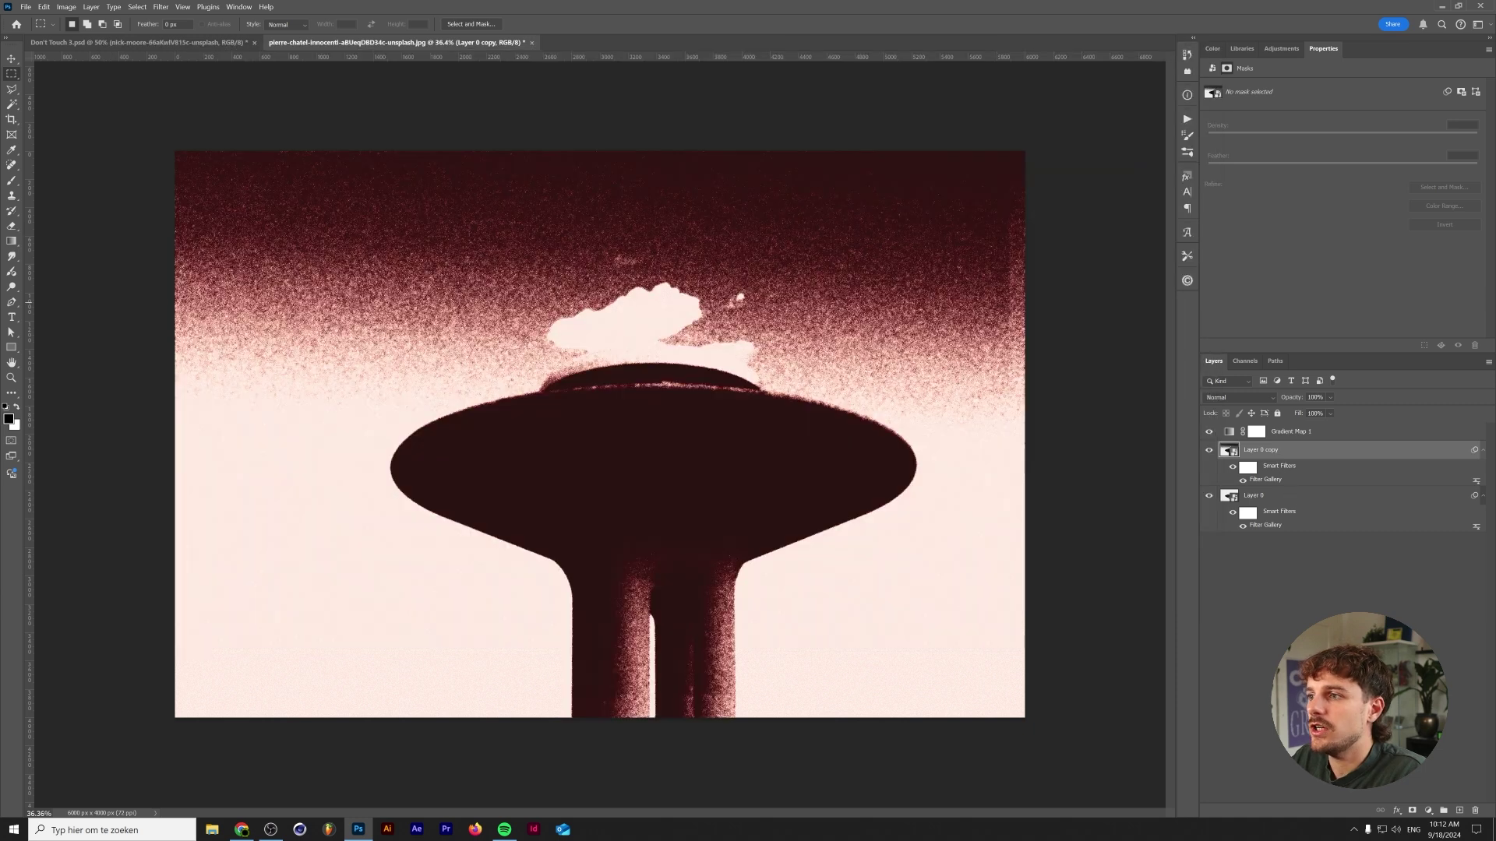
Add a layer mask to Layer 0 copy and paint black with a large brush over the saucer and stem.
click(1412, 811)
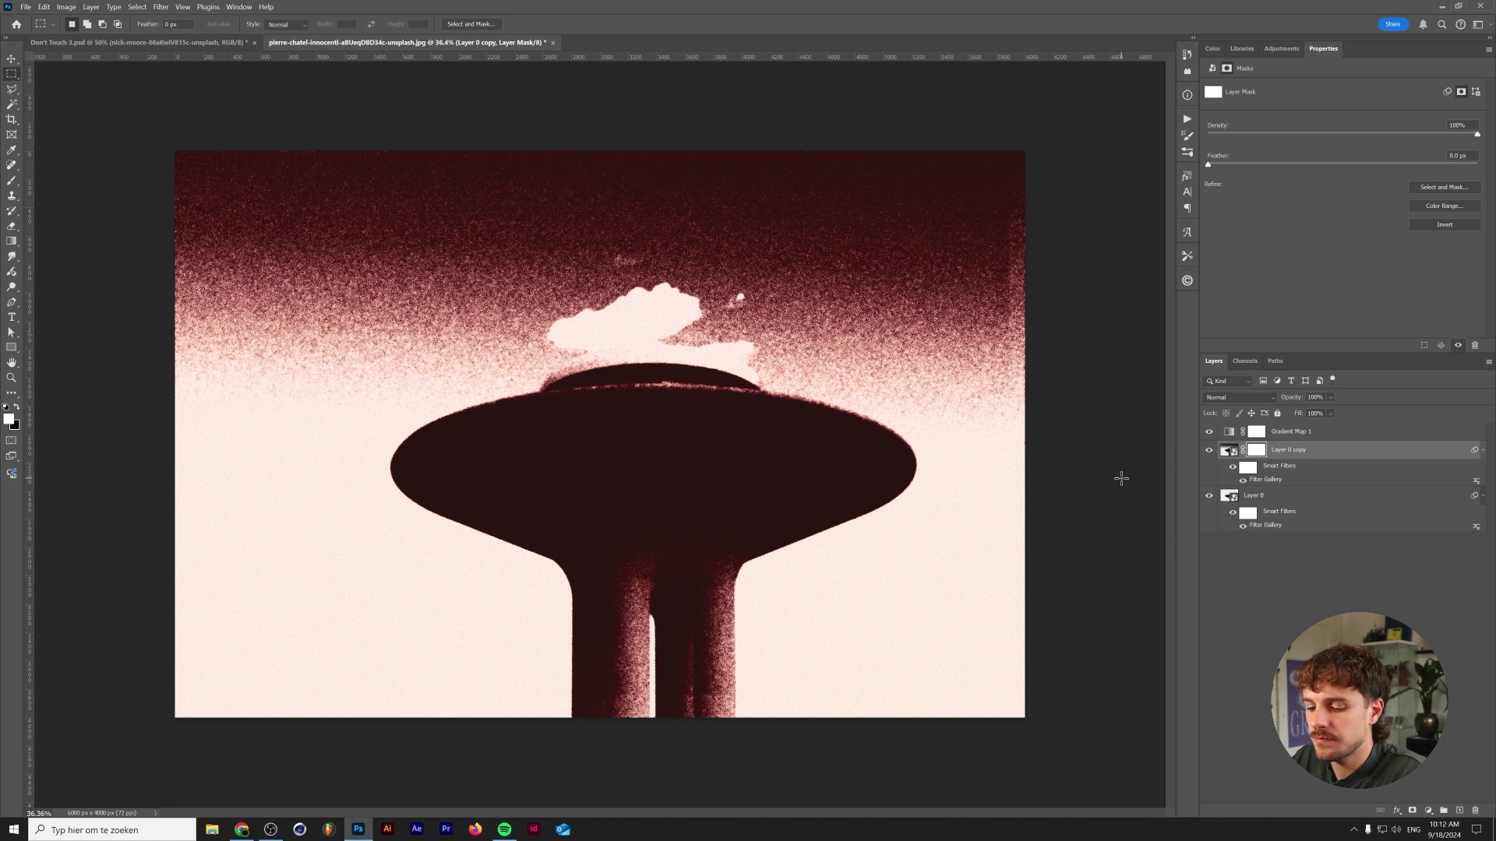
key(b)
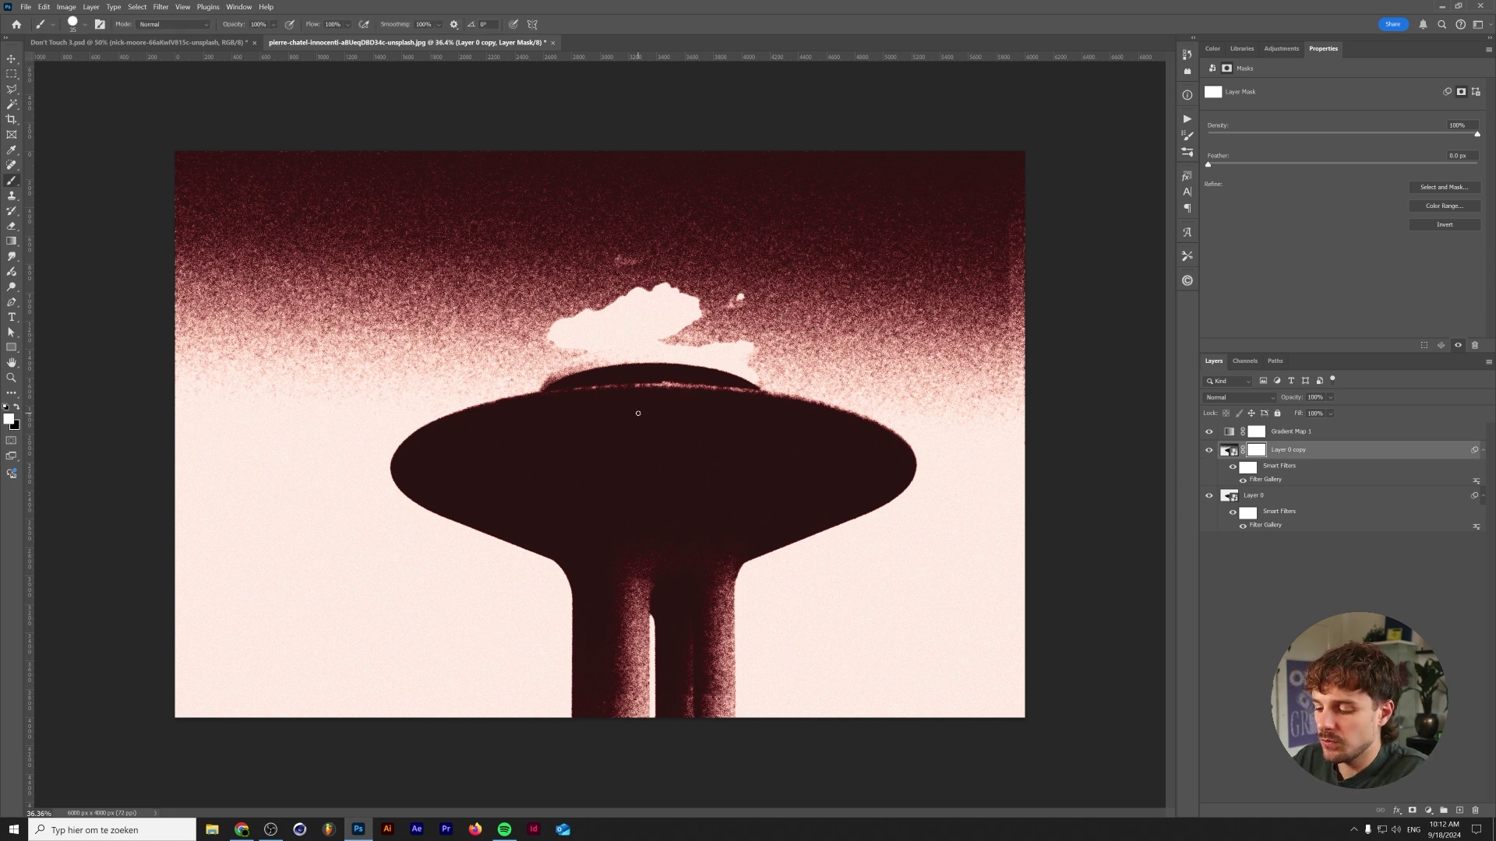
key(bracketright)
key(bracketright)
key(bracketright)
key(bracketright)
key(bracketright)
key(bracketright)
key(bracketright)
key(bracketright)
key(bracketright)
key(bracketright)
key(bracketright)
key(bracketright)
key(bracketright)
key(bracketright)
key(bracketright)
key(bracketright)
key(bracketright)
key(bracketright)
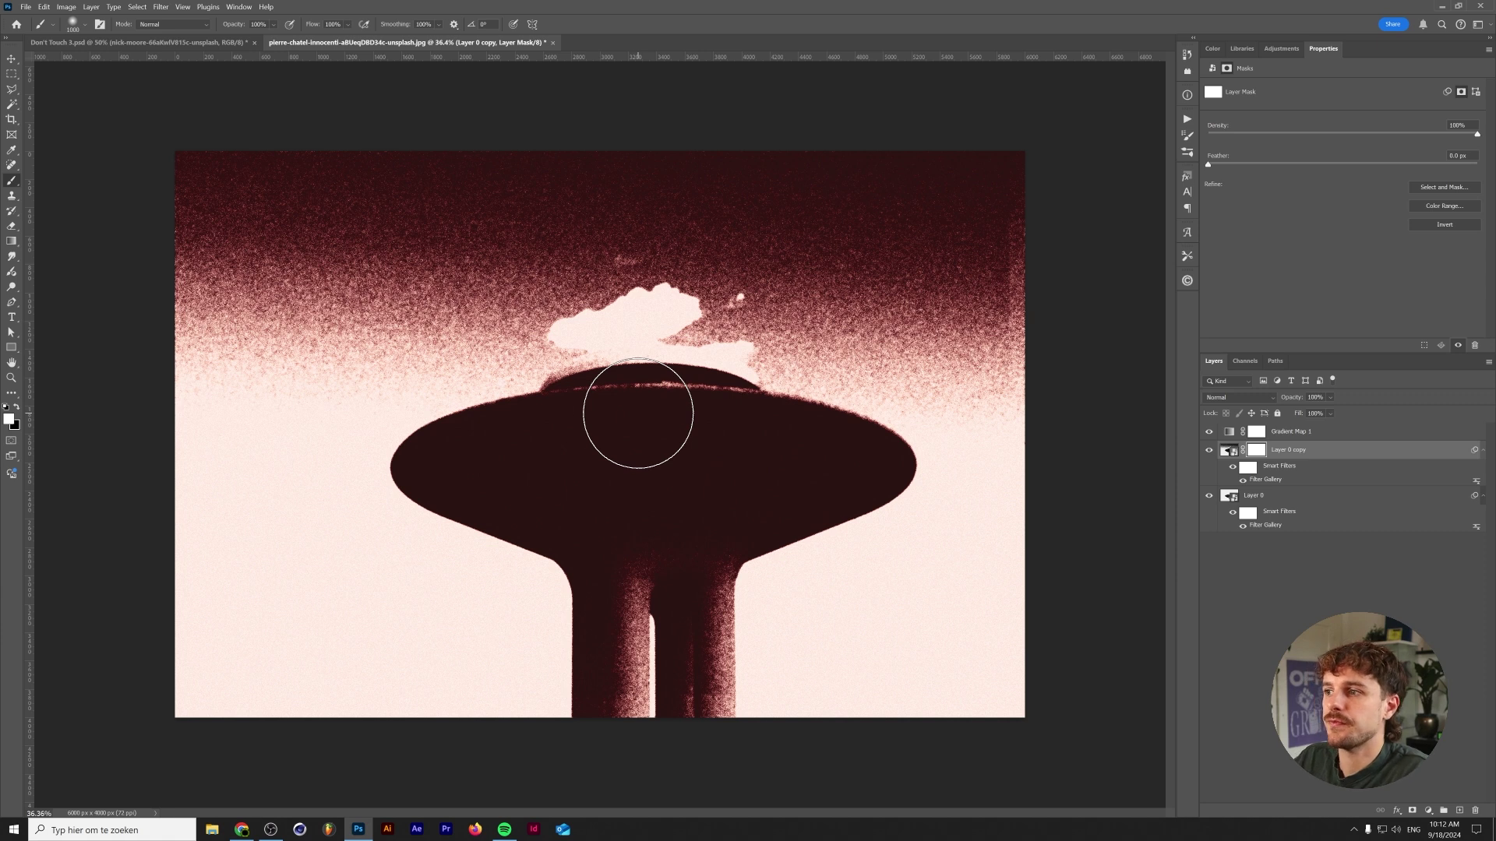
key(x)
click(470, 473)
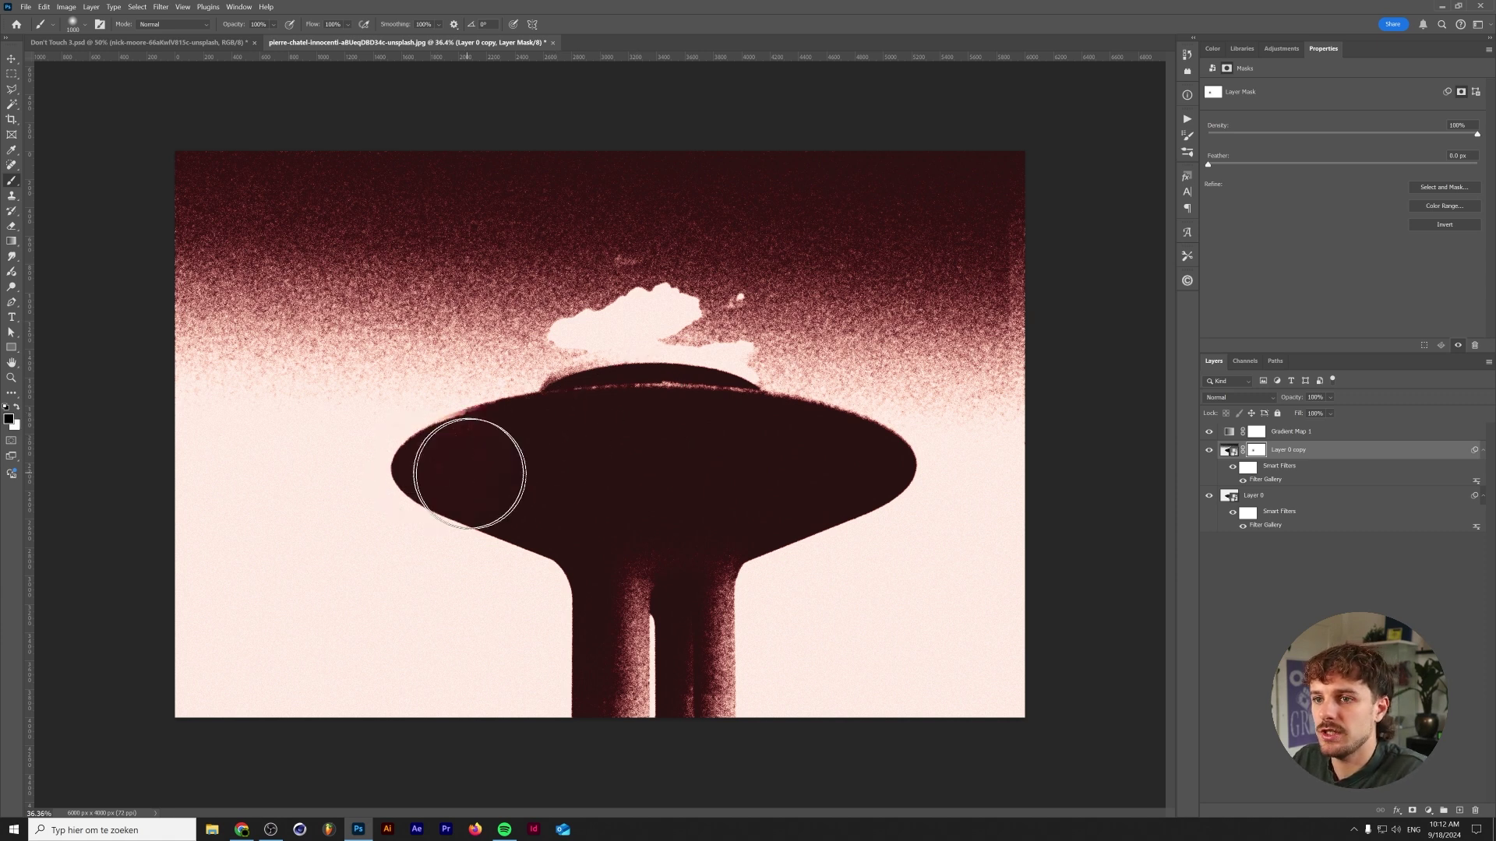
mouse_move(470, 474)
mouse_down()
mouse_move(601, 501)
mouse_move(615, 557)
mouse_move(588, 728)
mouse_move(618, 751)
mouse_move(648, 668)
mouse_move(637, 544)
mouse_move(935, 468)
mouse_move(701, 366)
mouse_move(685, 601)
mouse_move(657, 698)
mouse_move(626, 706)
mouse_up()
key(ctrl+z)
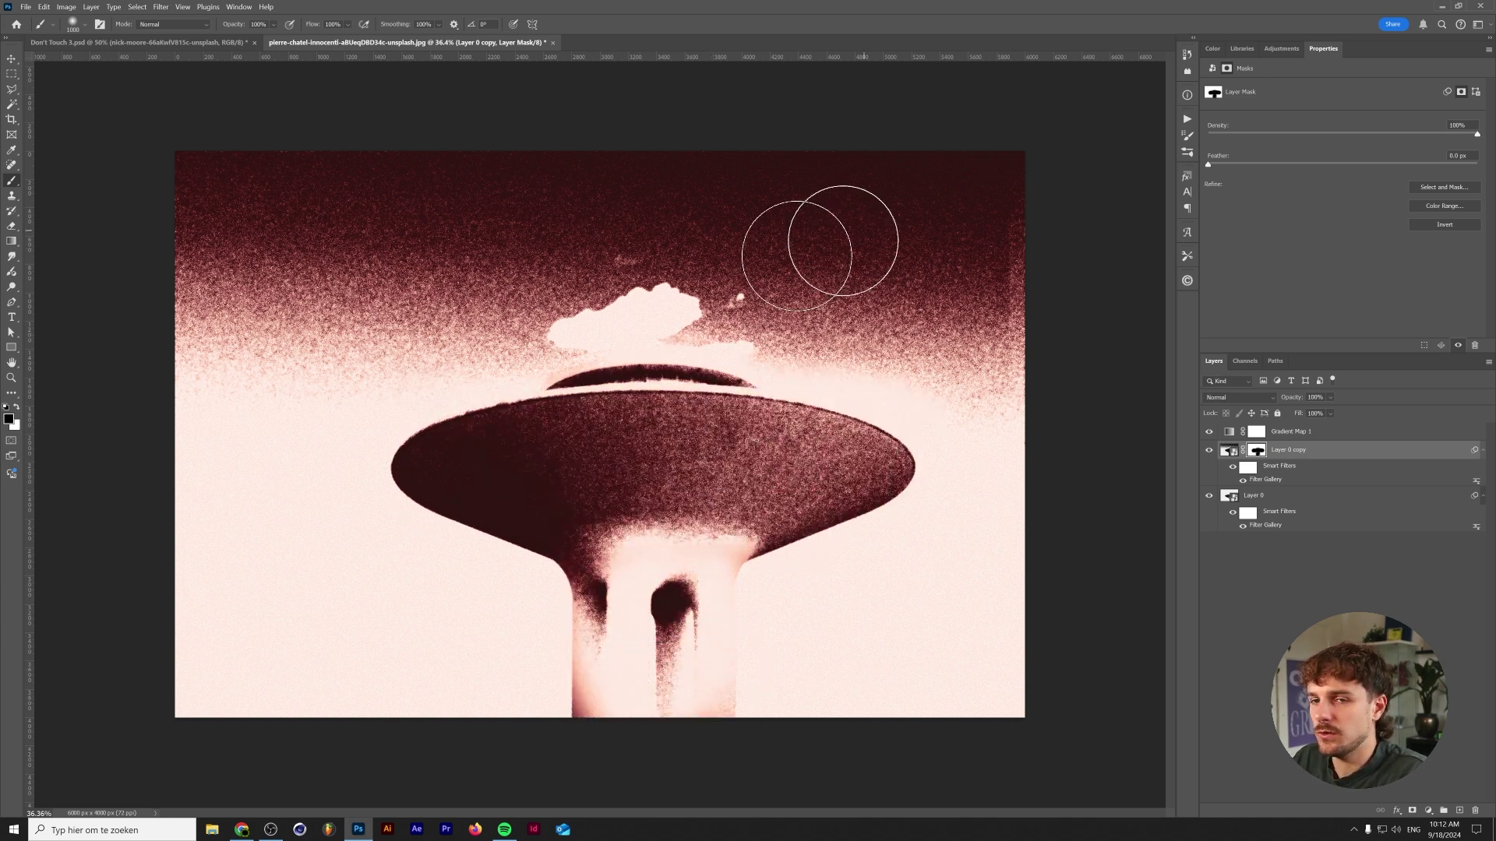
click(8, 420)
drag(776, 648, 732, 647)
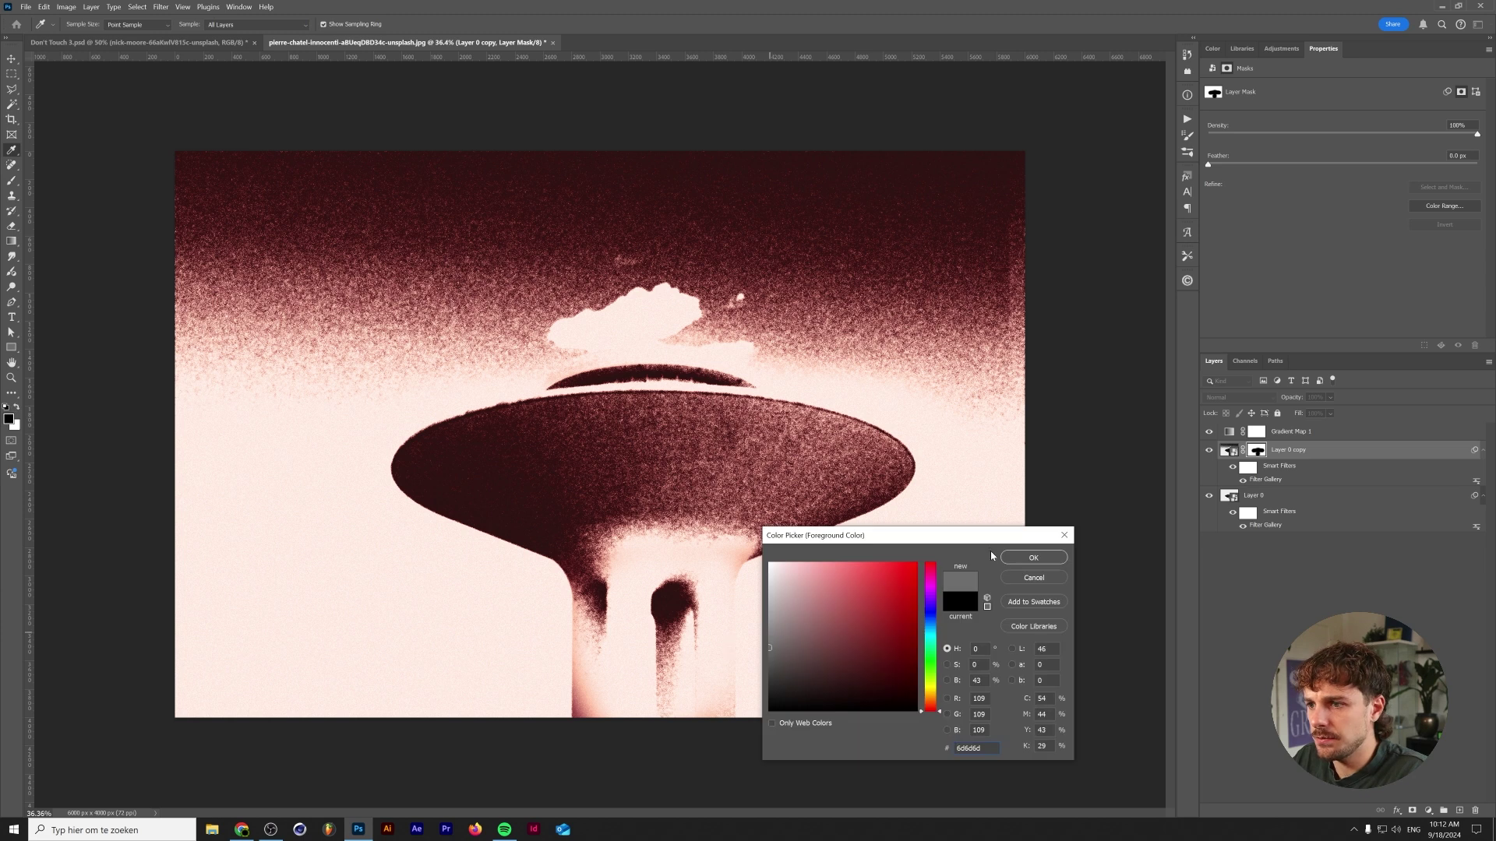
click(1033, 557)
mouse_move(628, 651)
mouse_down()
mouse_move(656, 678)
mouse_move(688, 665)
mouse_move(618, 597)
mouse_move(693, 560)
mouse_move(535, 568)
mouse_up()
key(ctrl+z)
key(ctrl+z)
key(ctrl+z)
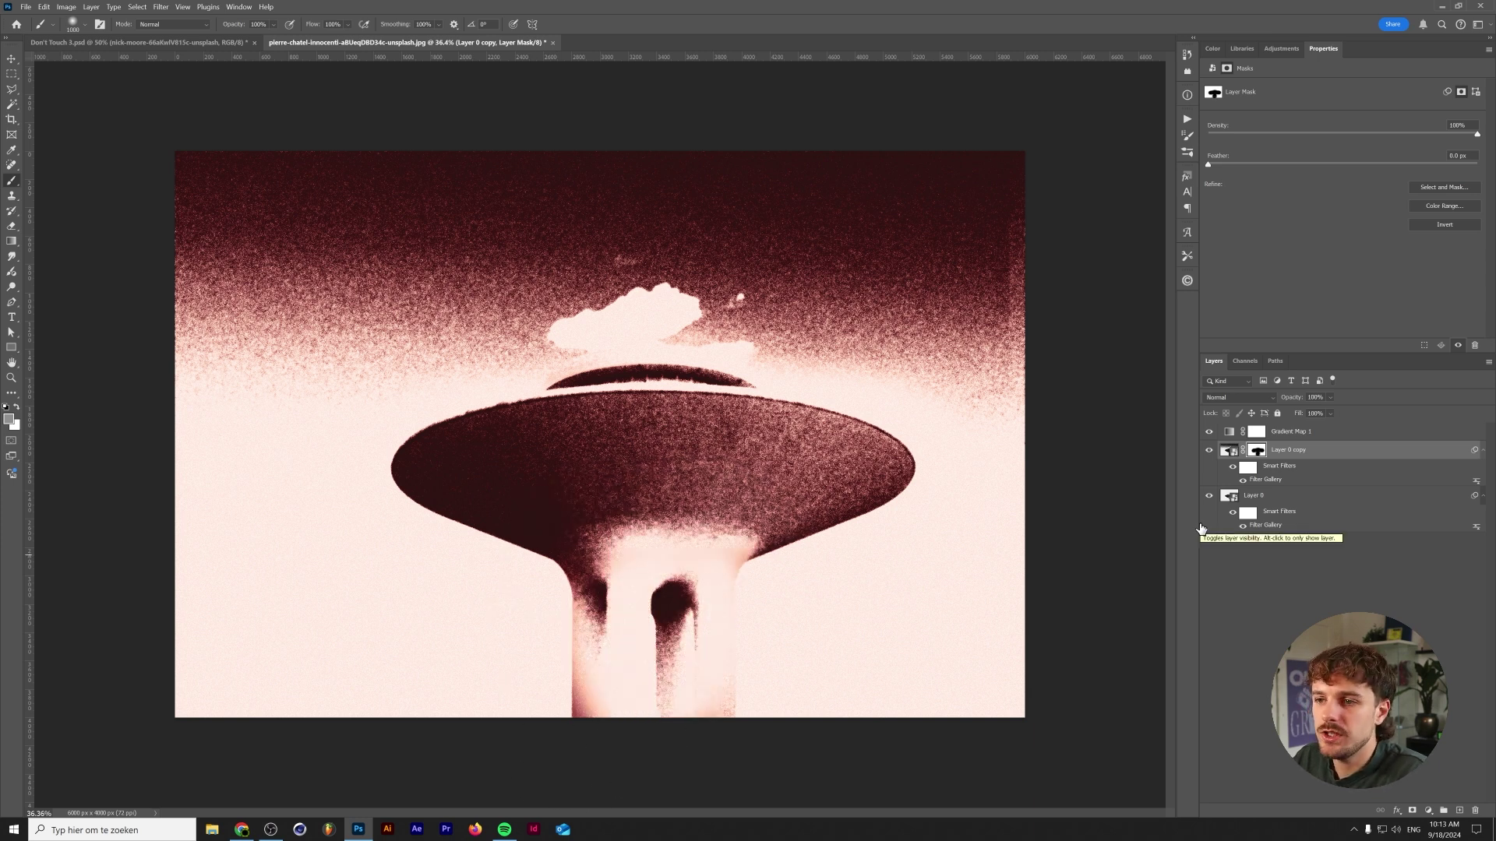
click(1210, 452)
click(1209, 452)
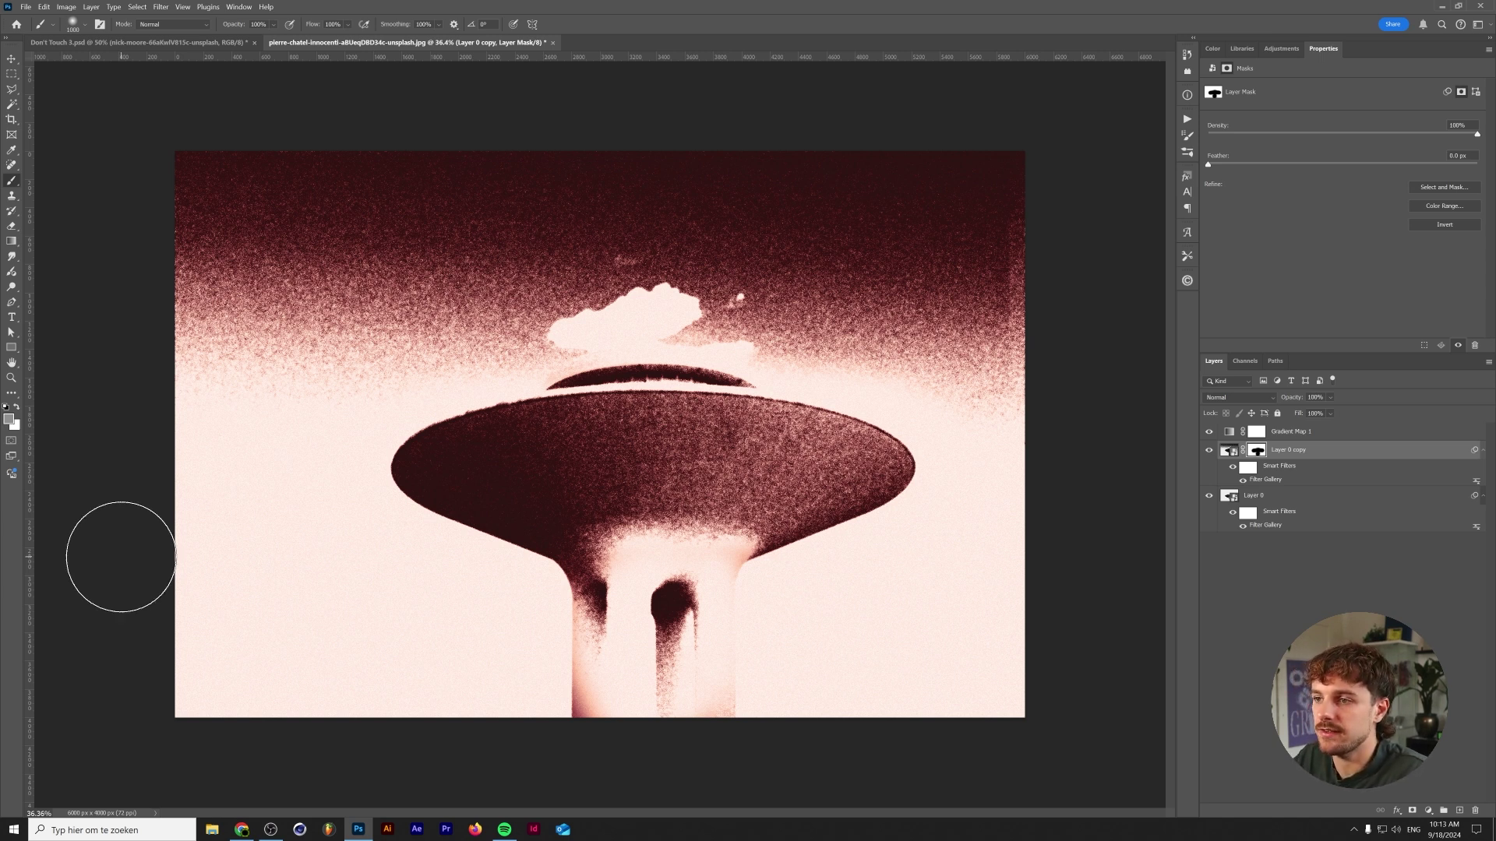
click(1324, 584)
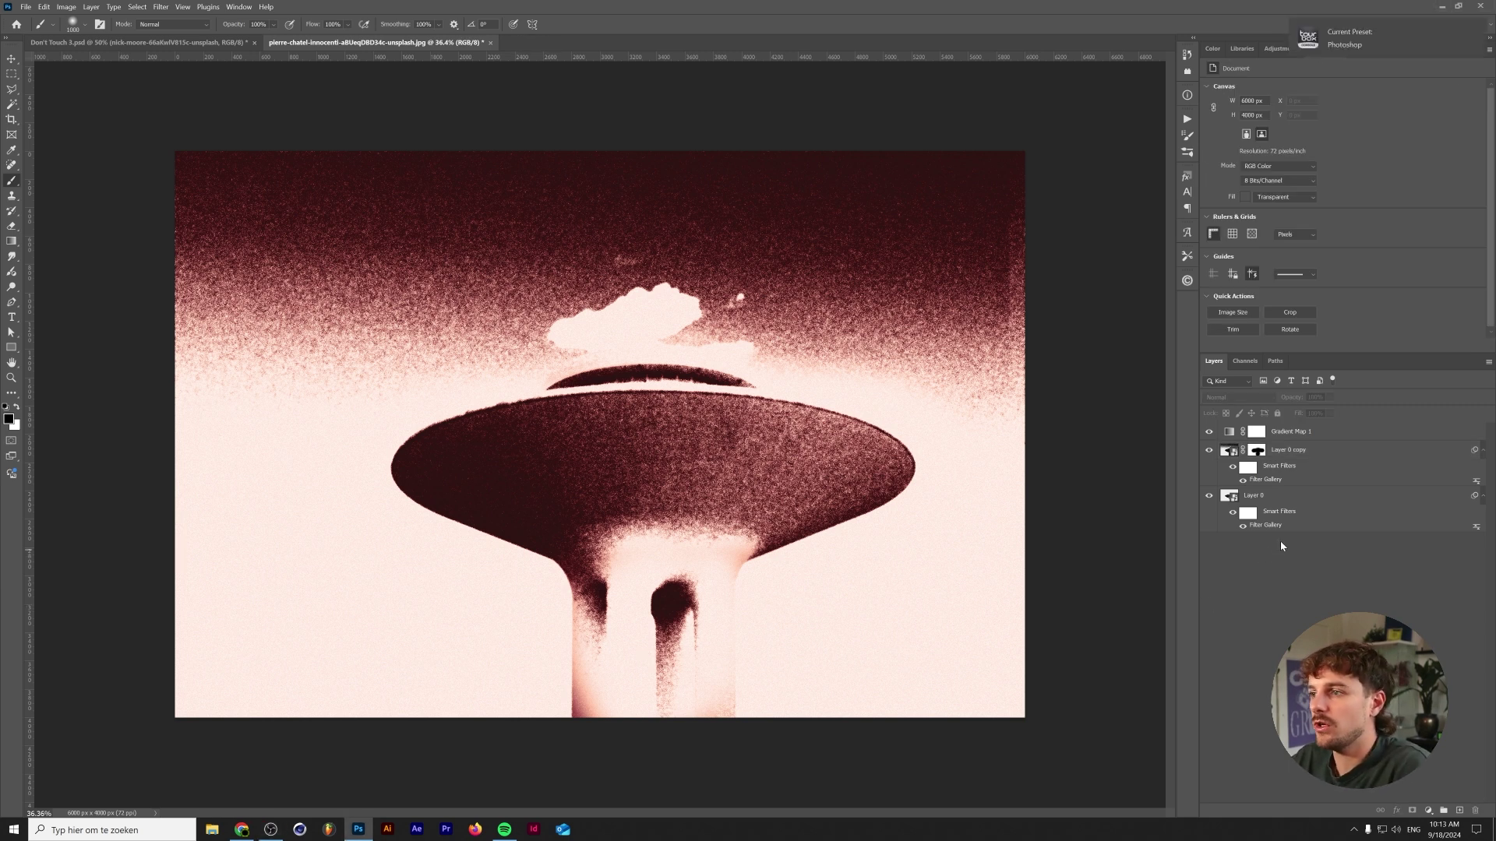
Select all layers from Gradient Map 1 down to Layer 0 and convert them to a smart object.
click(1277, 499)
ctrl+click(1289, 433)
right_click(1291, 438)
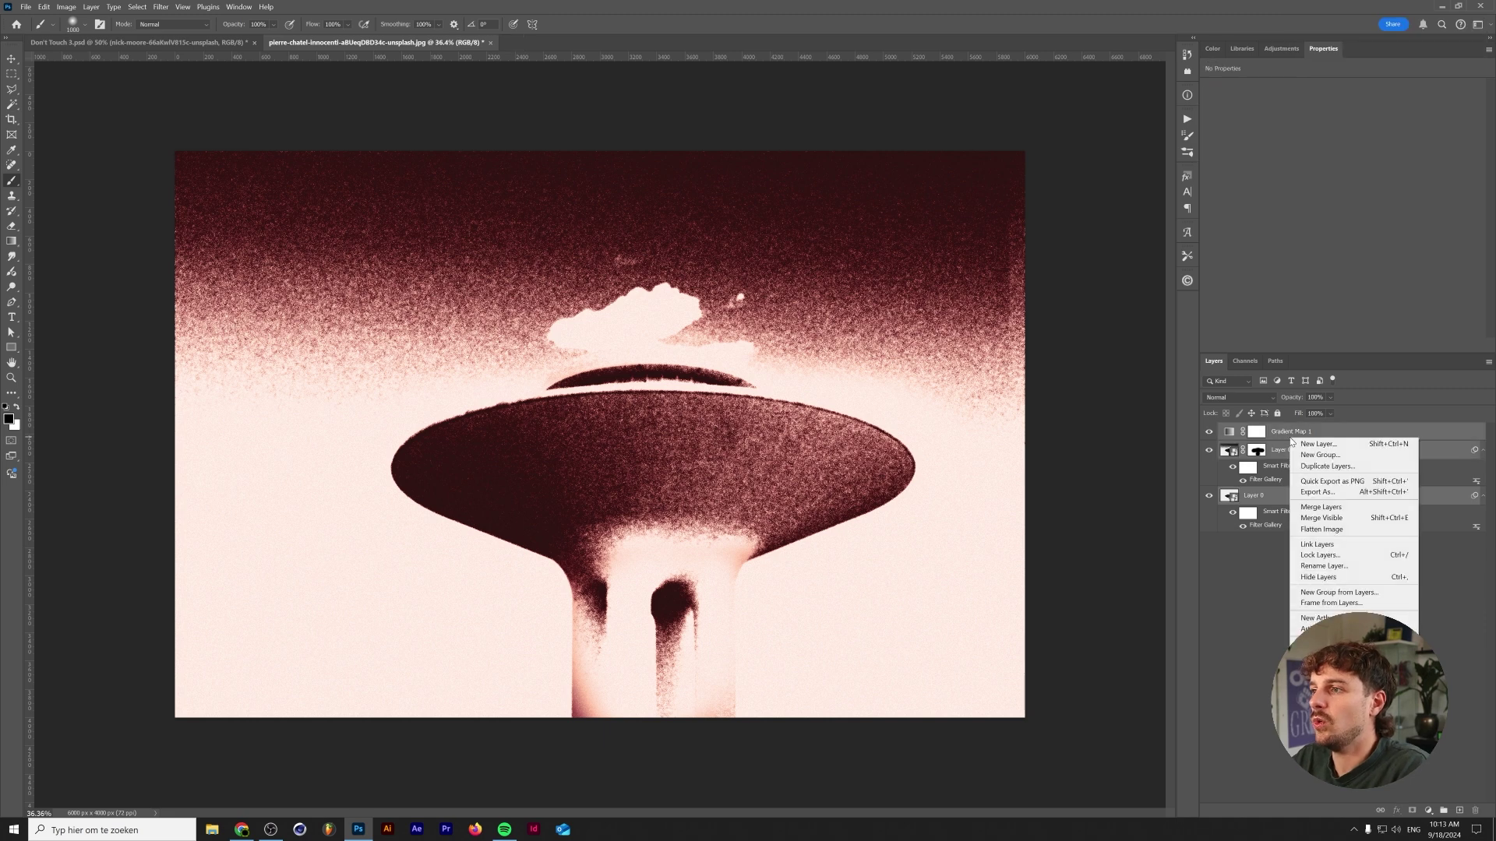
click(1325, 641)
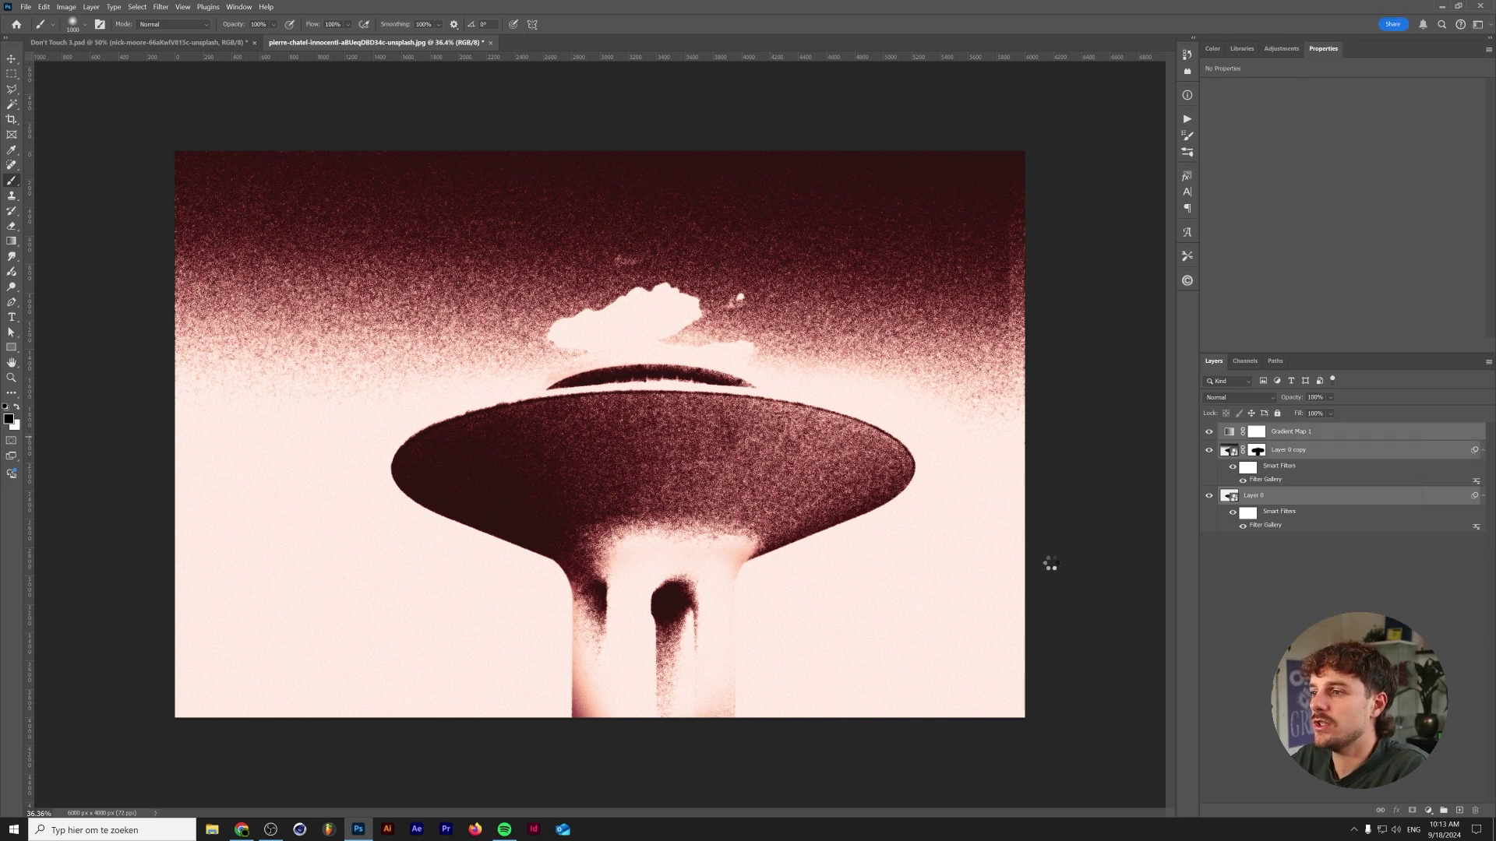
Apply a Gaussian Blur with a 1-pixel radius to the smart object.
scroll(655, 466, up, 5)
scroll(655, 466, up, 5)
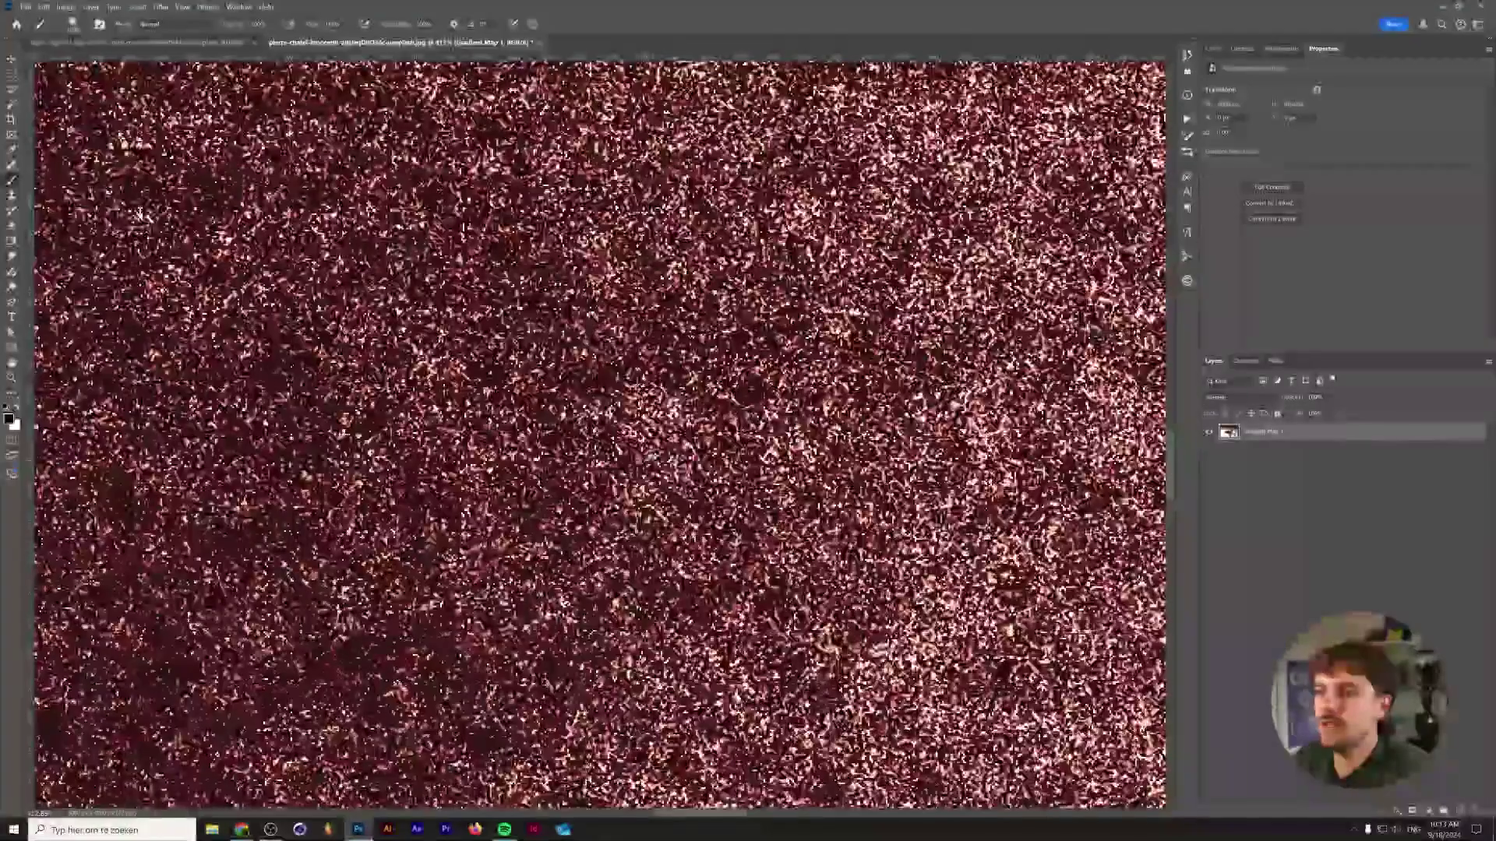
click(161, 7)
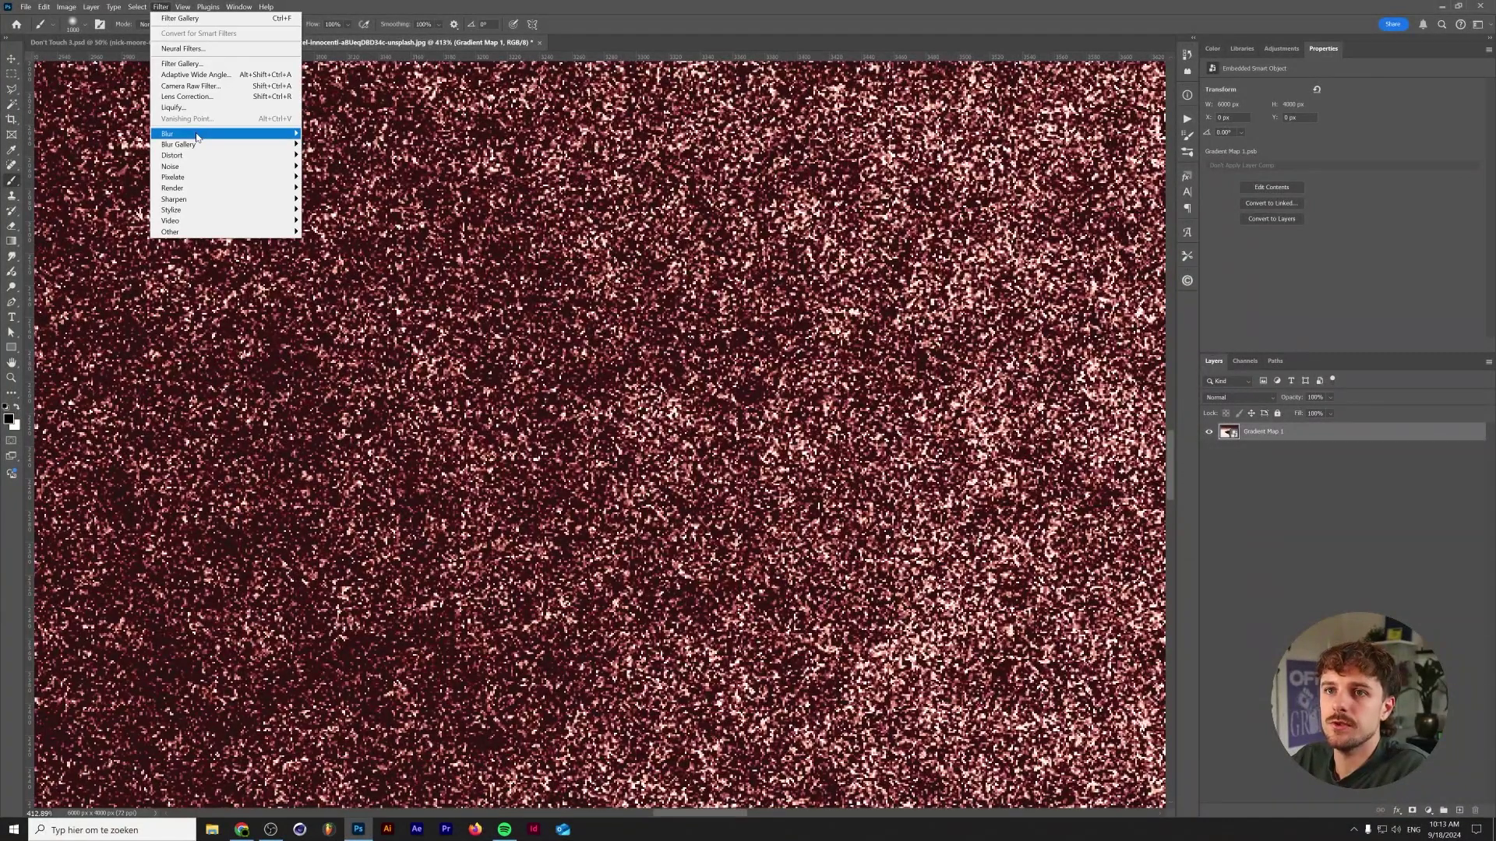
mouse_move(198, 136)
click(331, 179)
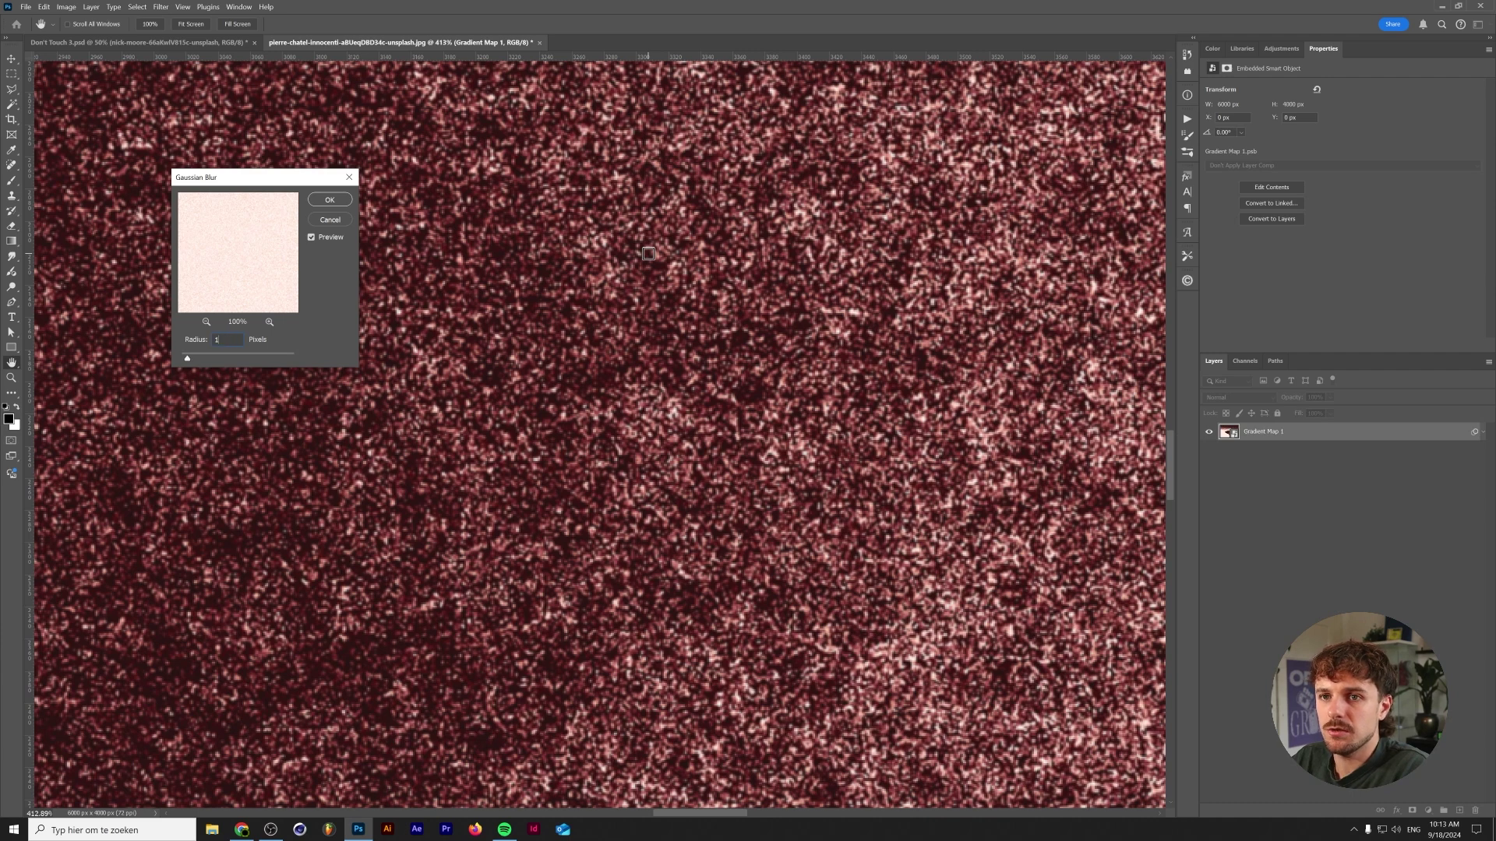
text(1)
key(Return)
Set the Gaussian Blur smart filter's blending opacity to 50%.
scroll(374, 419, down, 6)
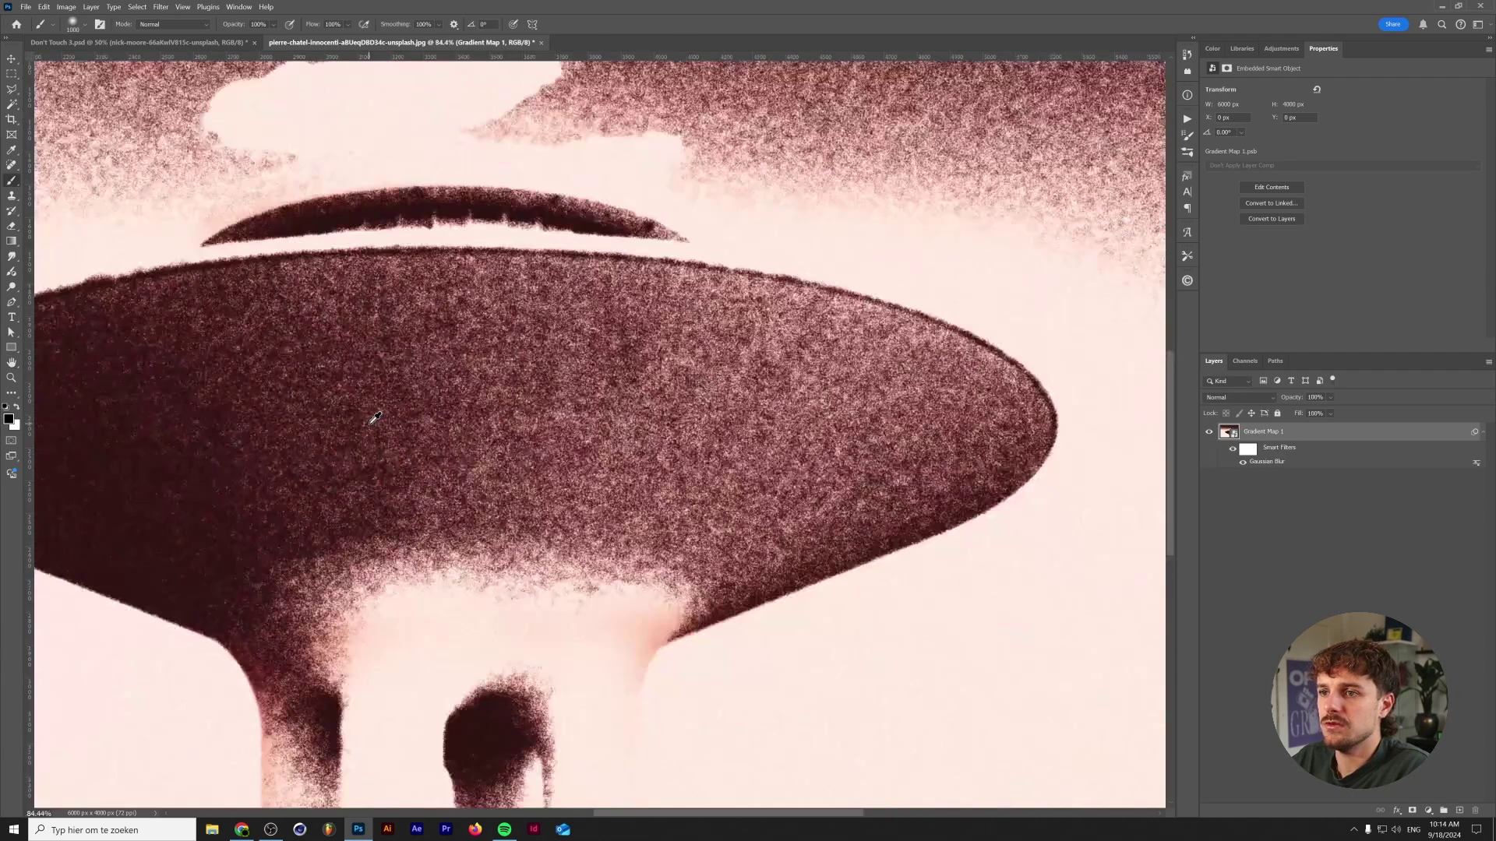
scroll(754, 463, up, 3)
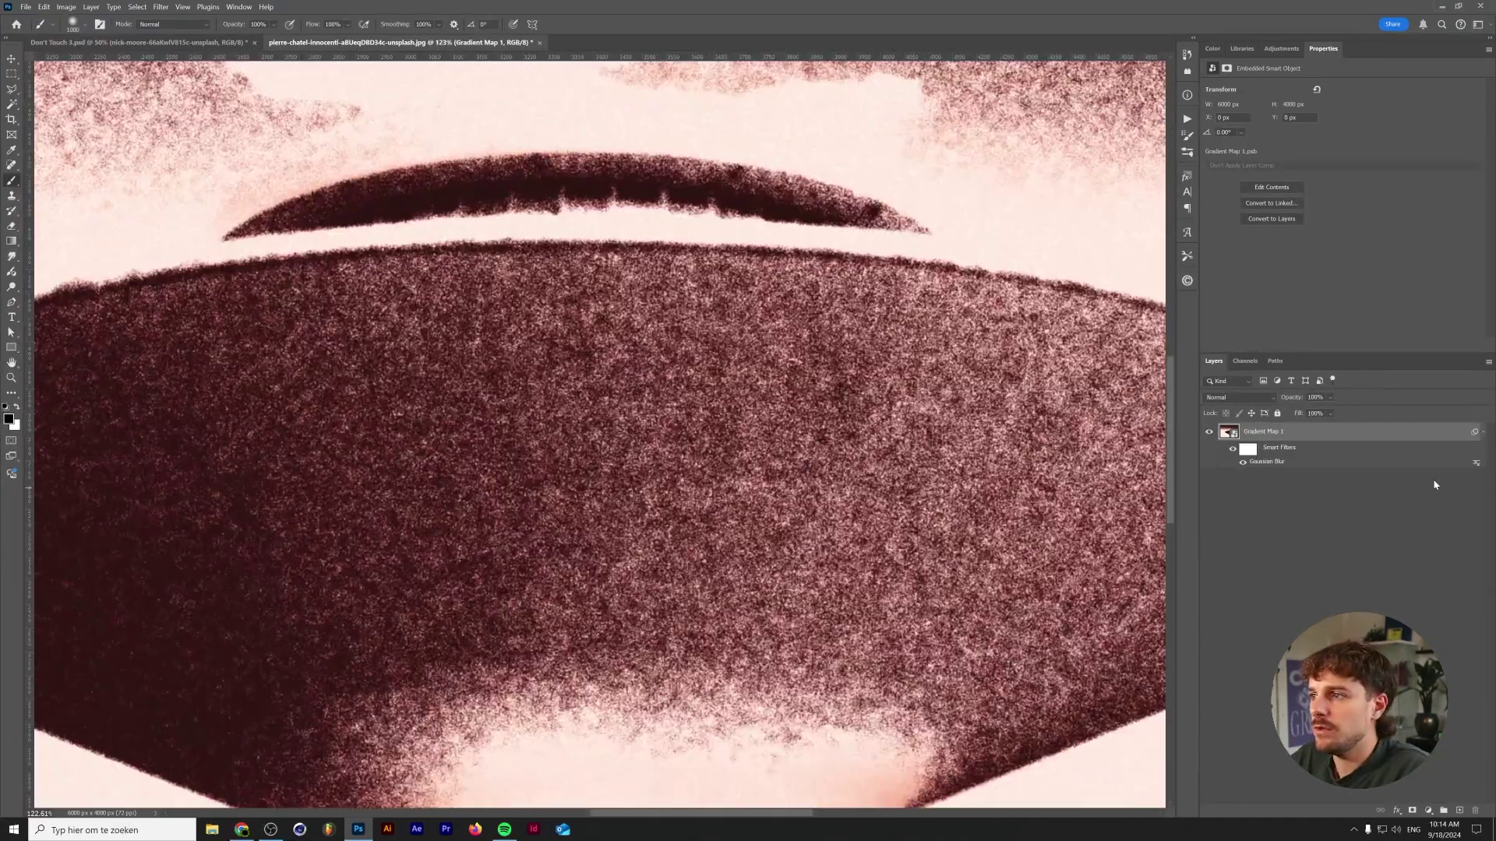
double_click(1476, 464)
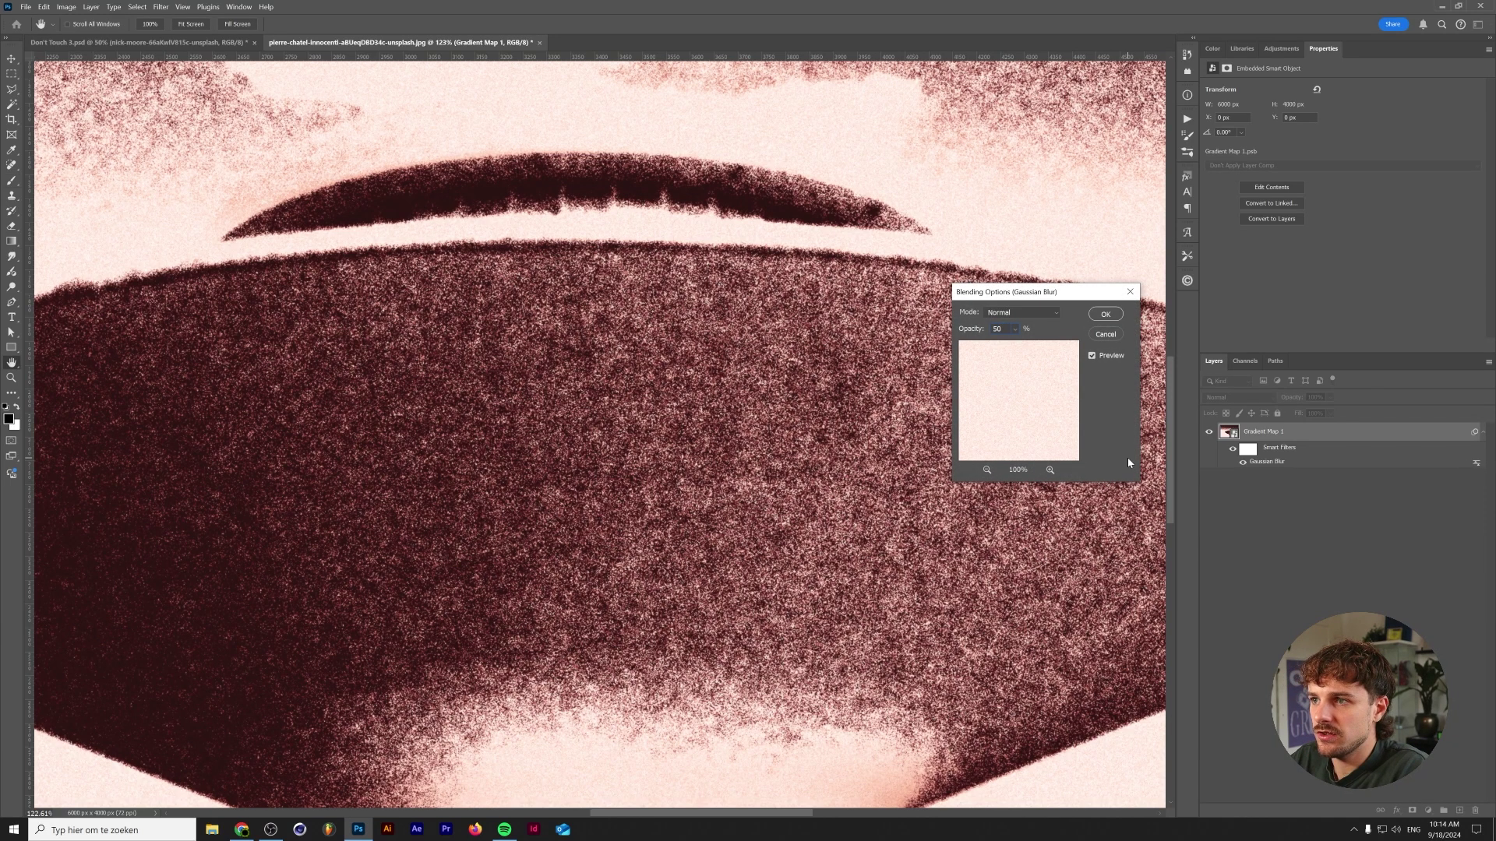
key(Return)
key(b)
scroll(675, 506, up, 10)
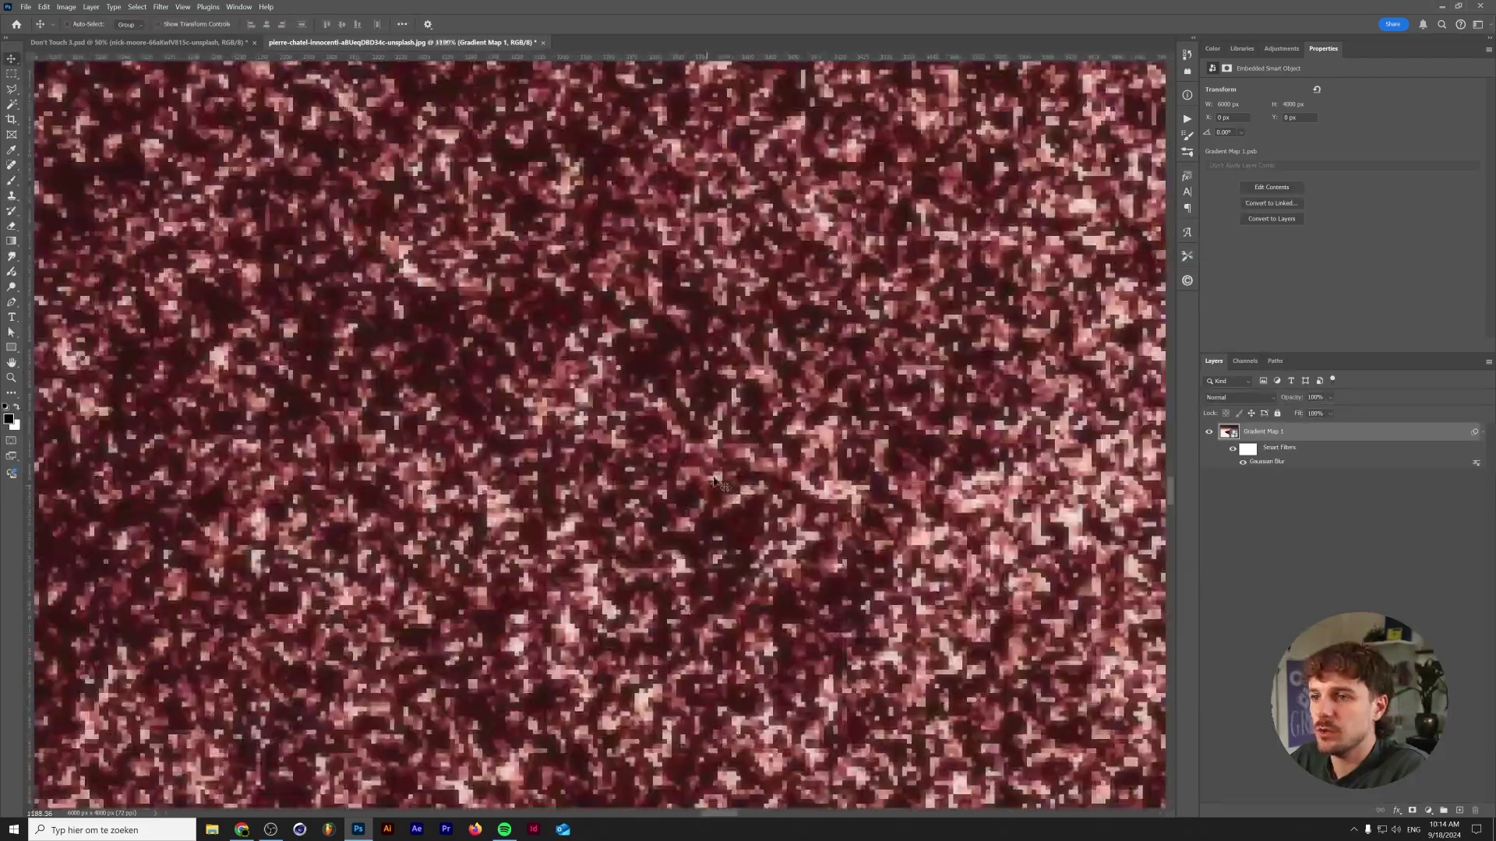
scroll(740, 492, down, 10)
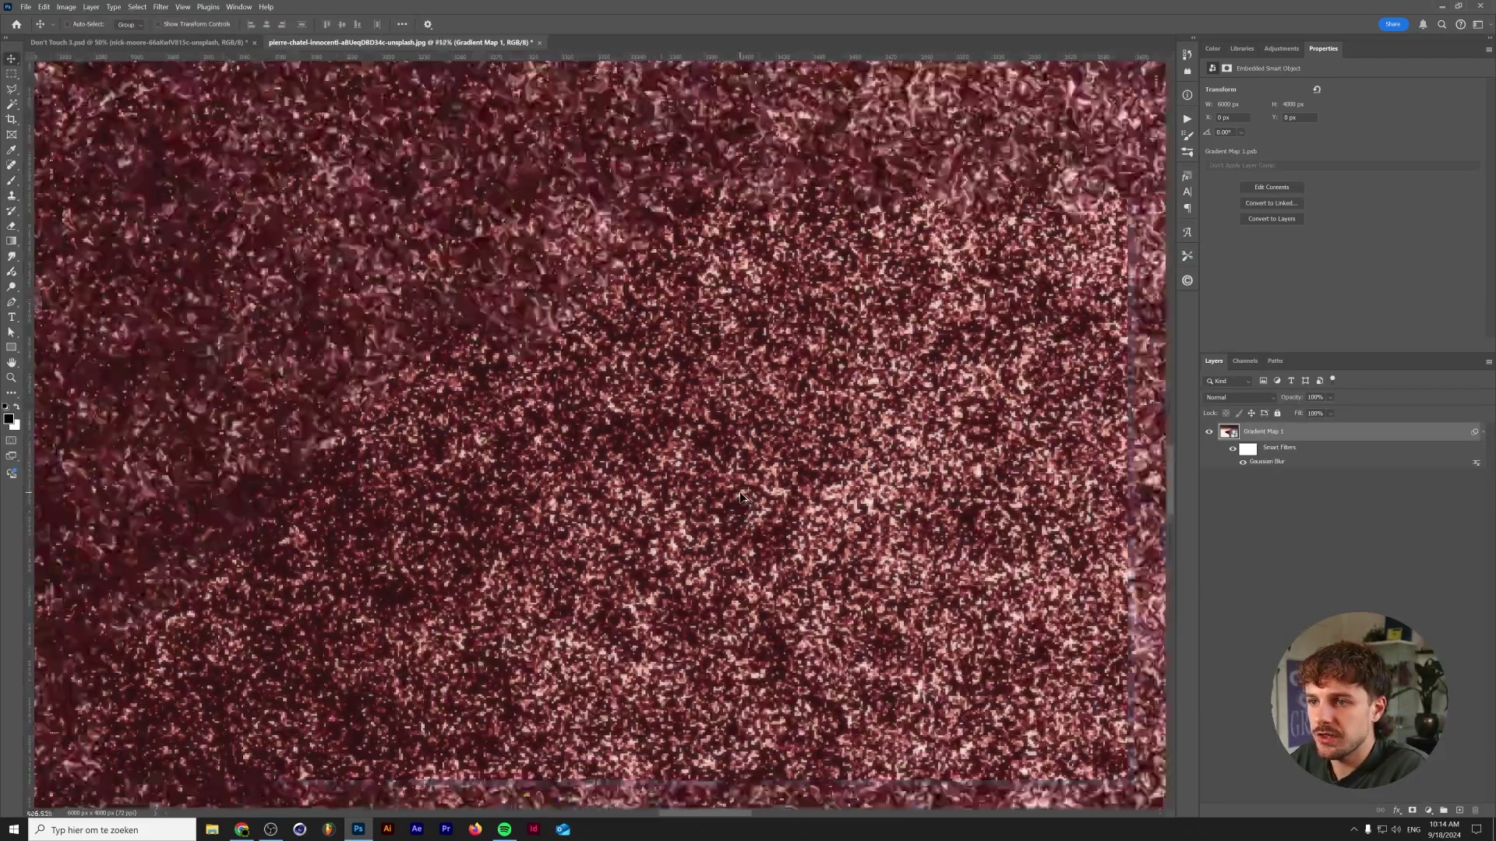
scroll(742, 497, down, 5)
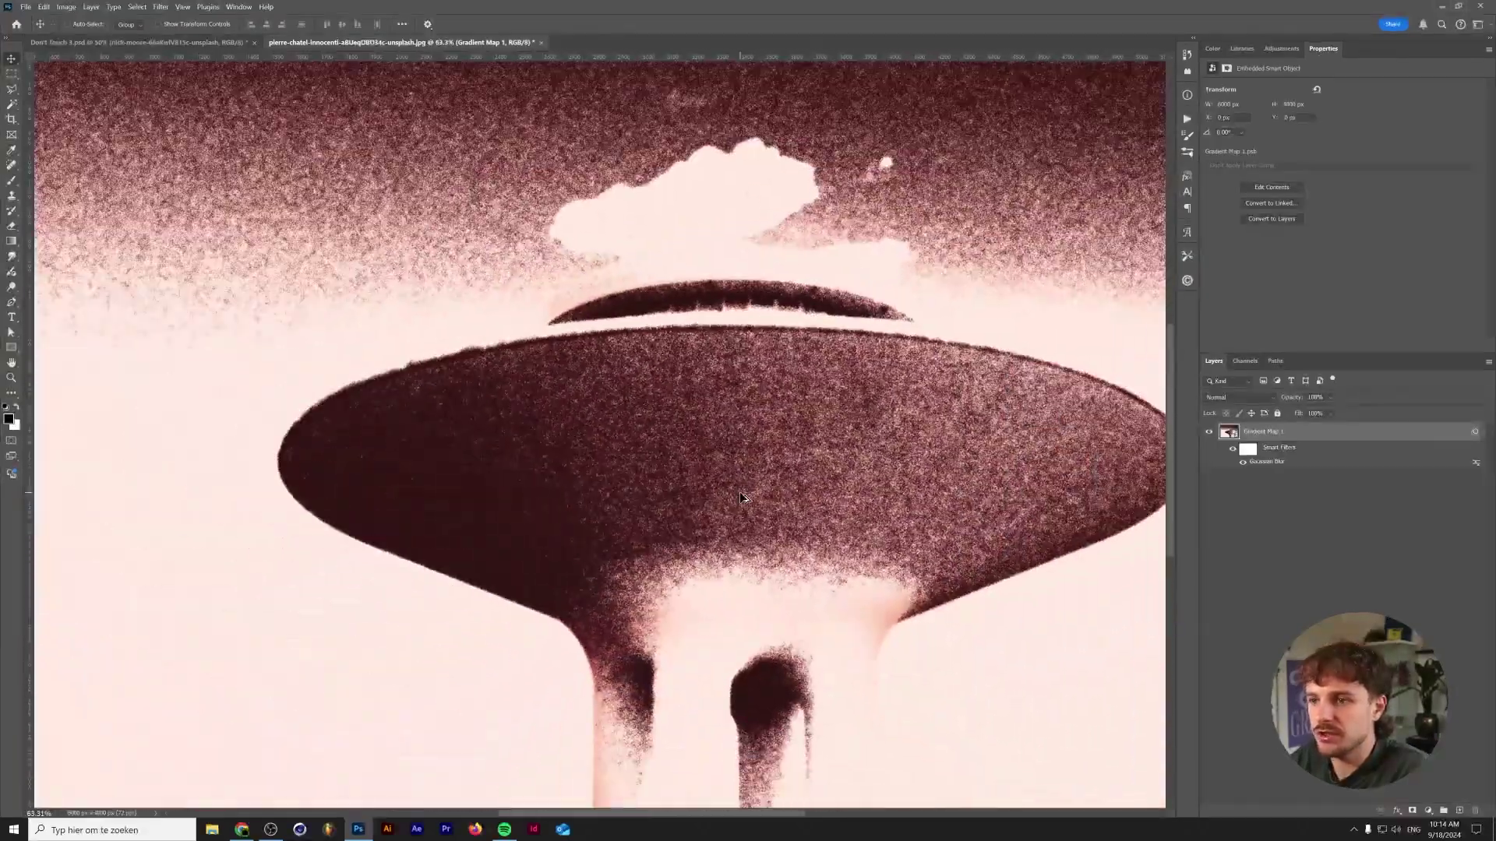